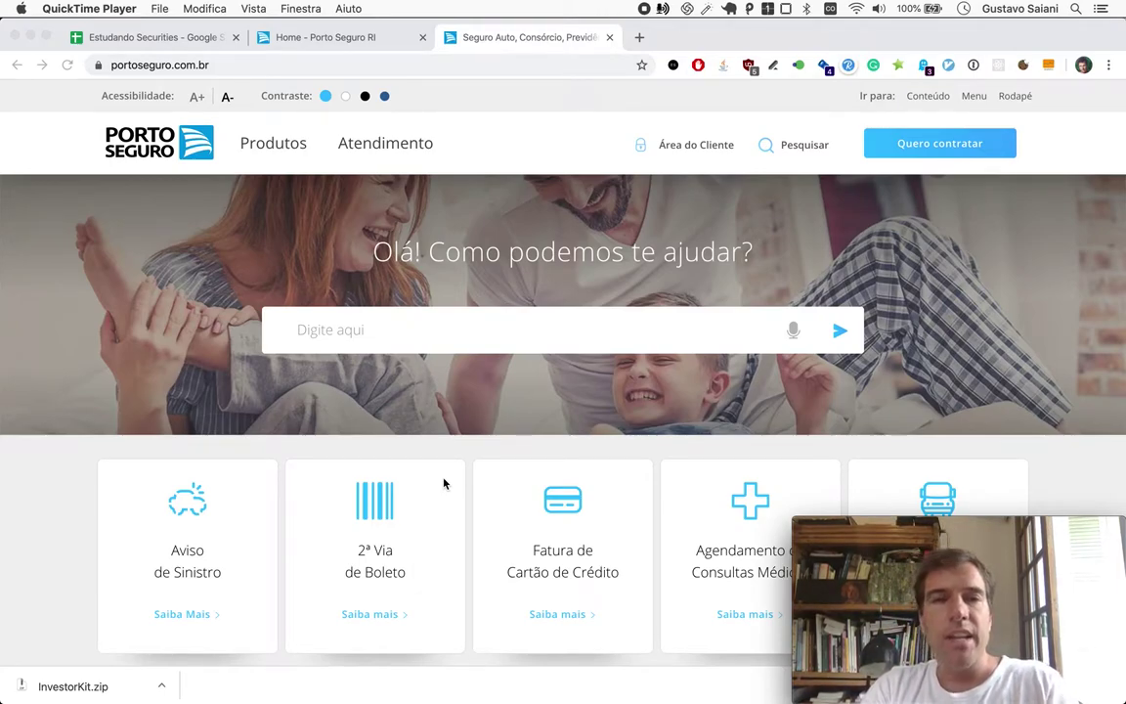
left_click(963, 9)
left_click(964, 9)
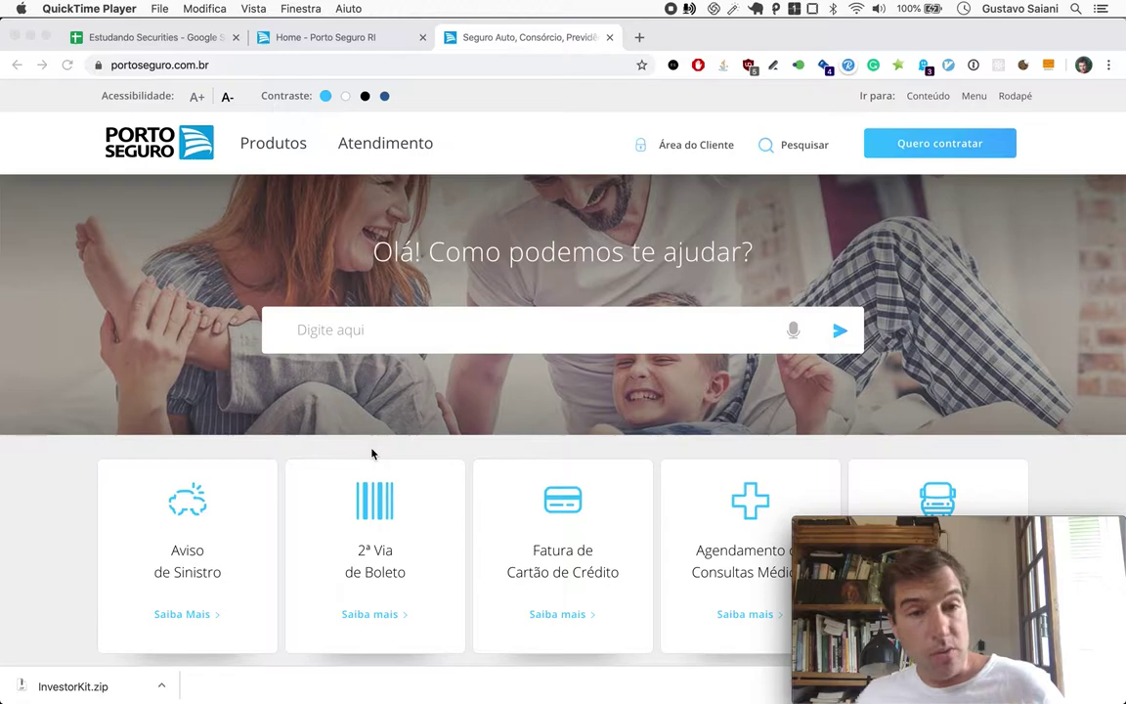
Open the Estudando Securities spreadsheet and review Porto Seguro's debt, equity, earnings and free cash flow columns across the listed years.
left_click(133, 38)
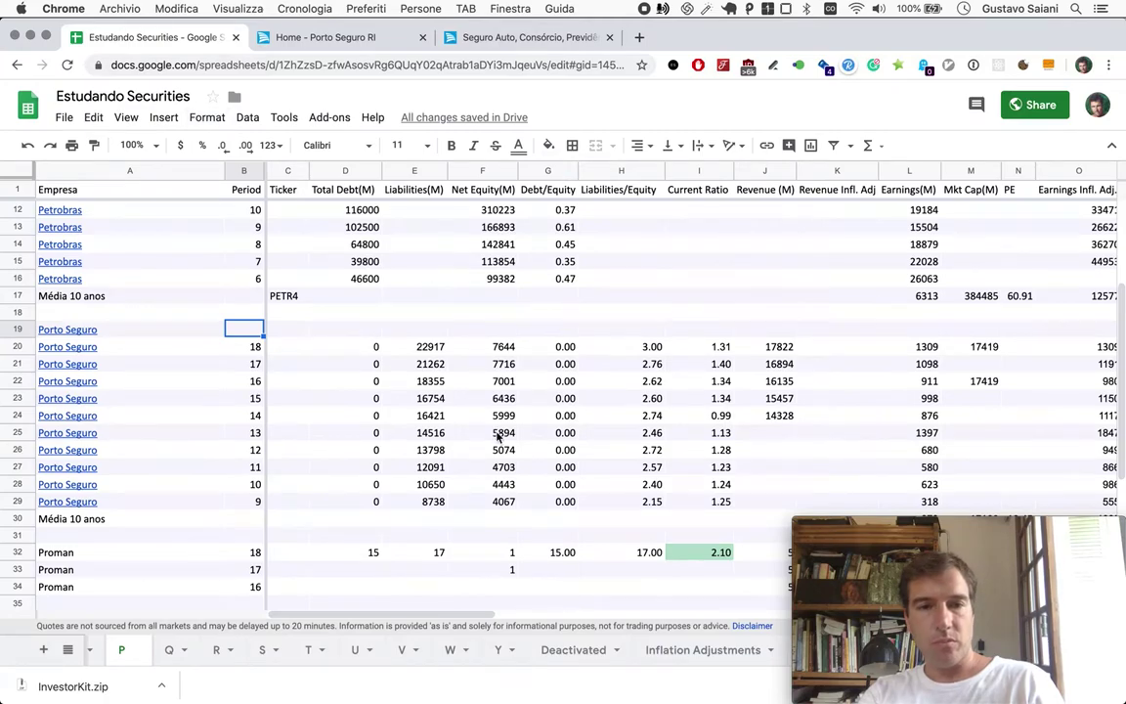
scroll(499, 439, "down", 3)
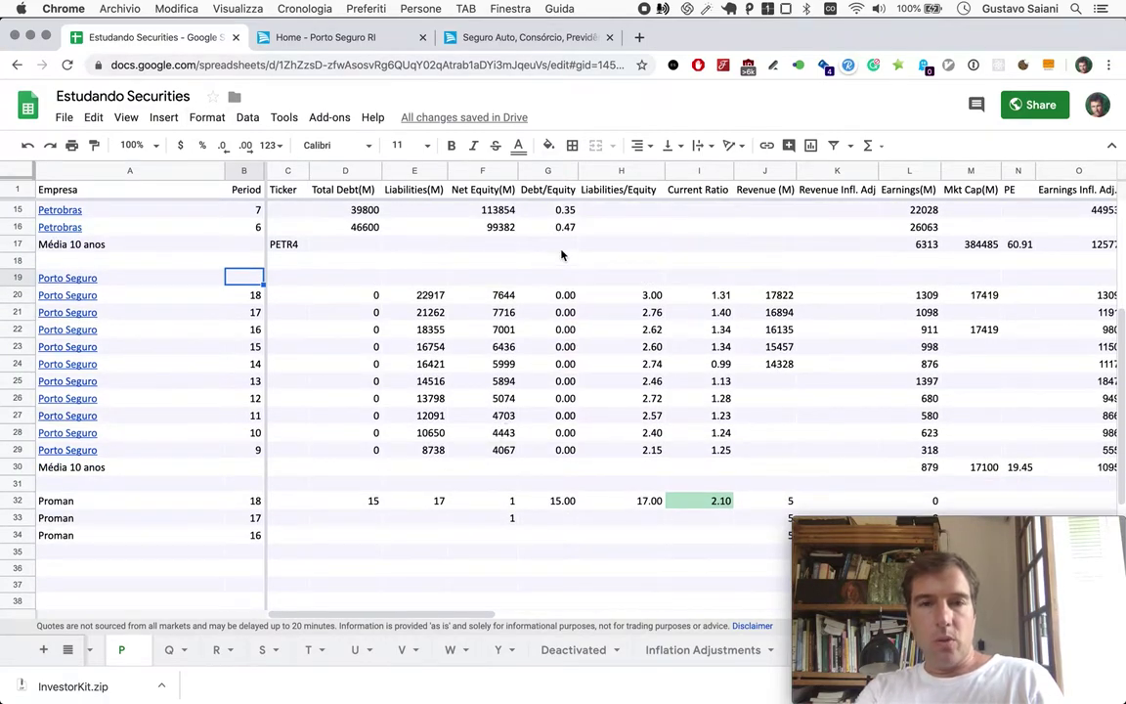
scroll(559, 315, "down", 1)
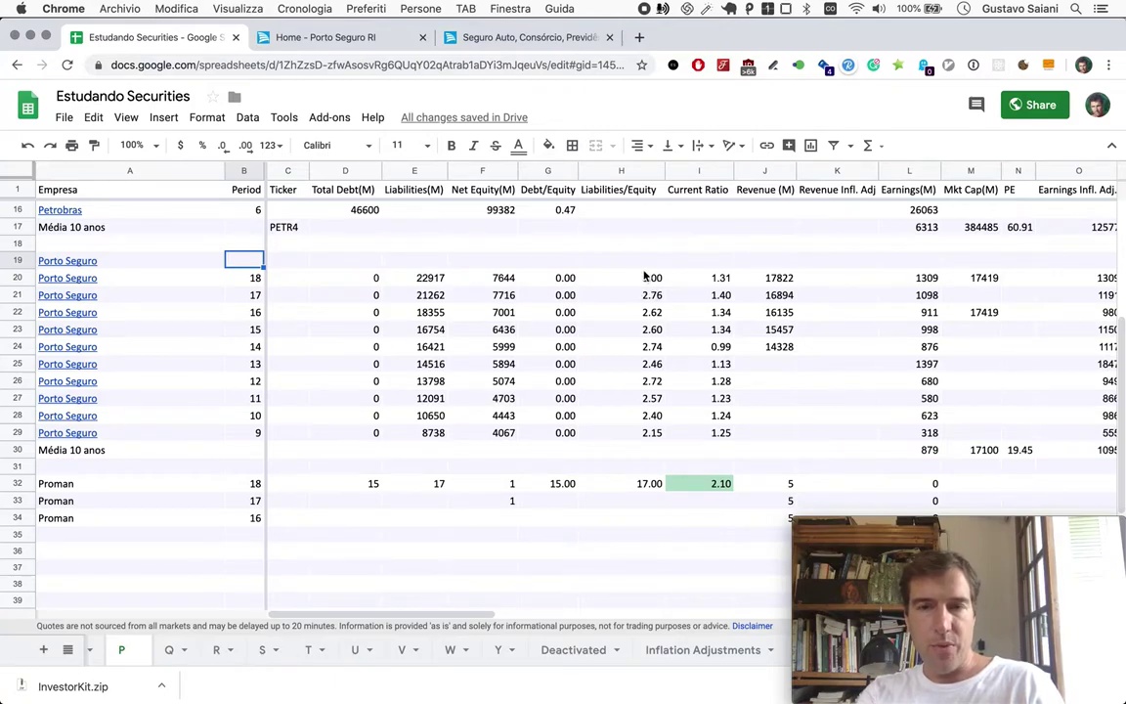
scroll(725, 350, "right", 4)
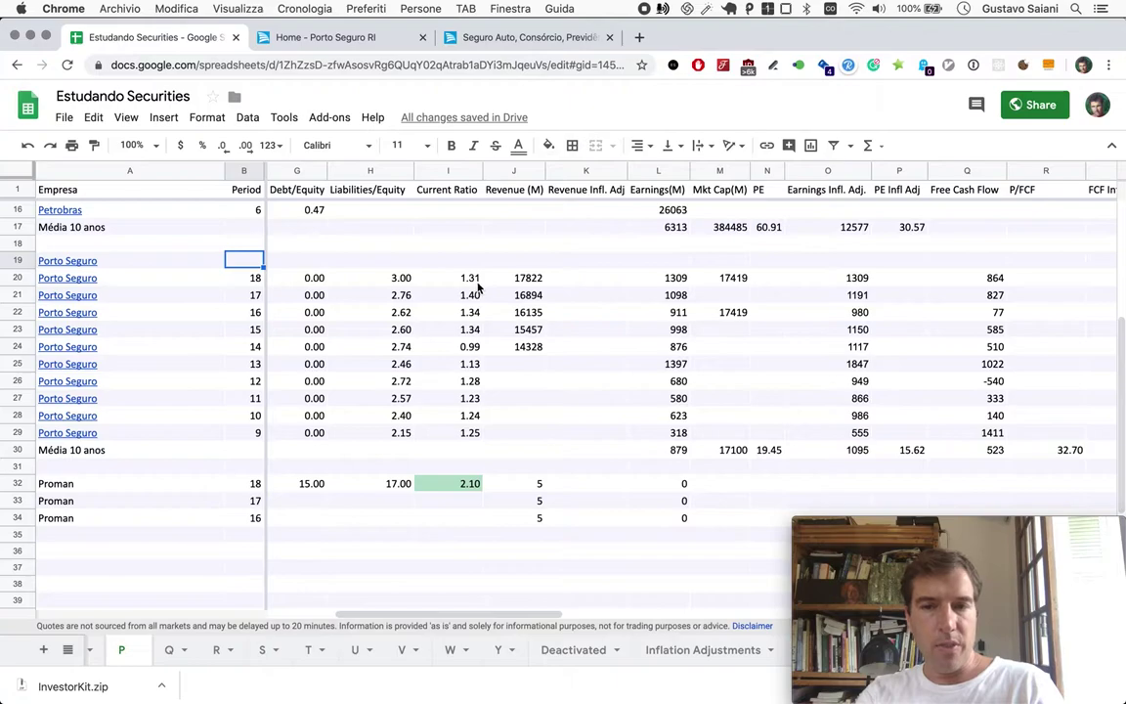
scroll(713, 382, "right", 2)
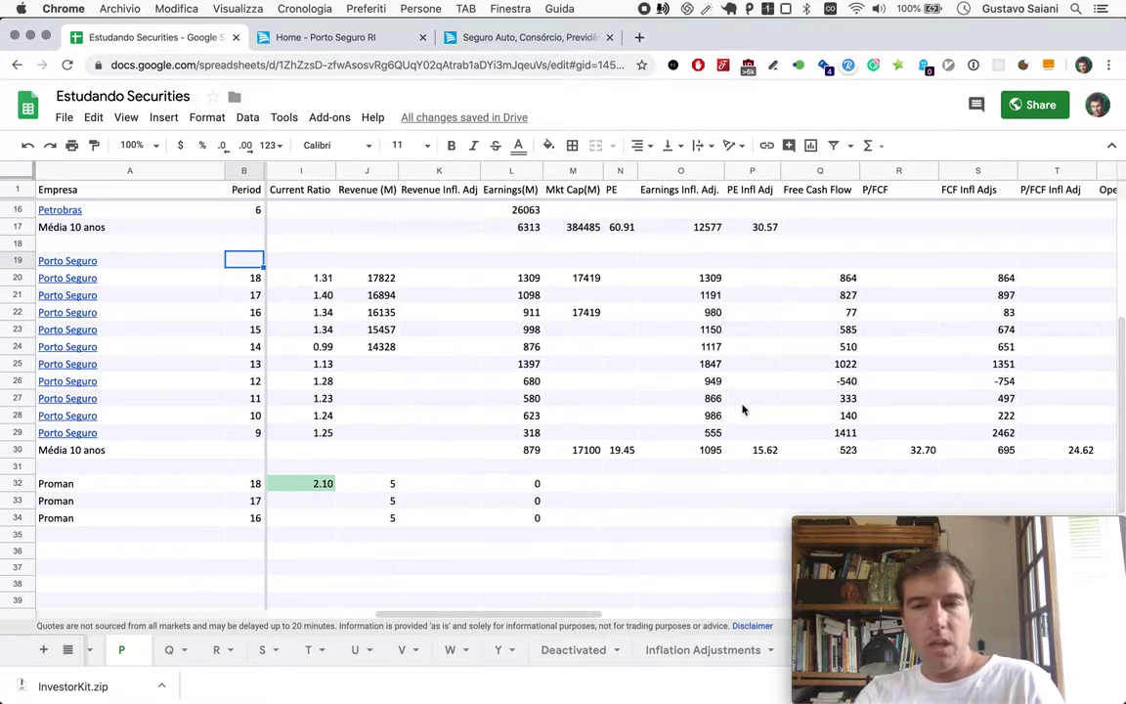
scroll(367, 371, "left", 2)
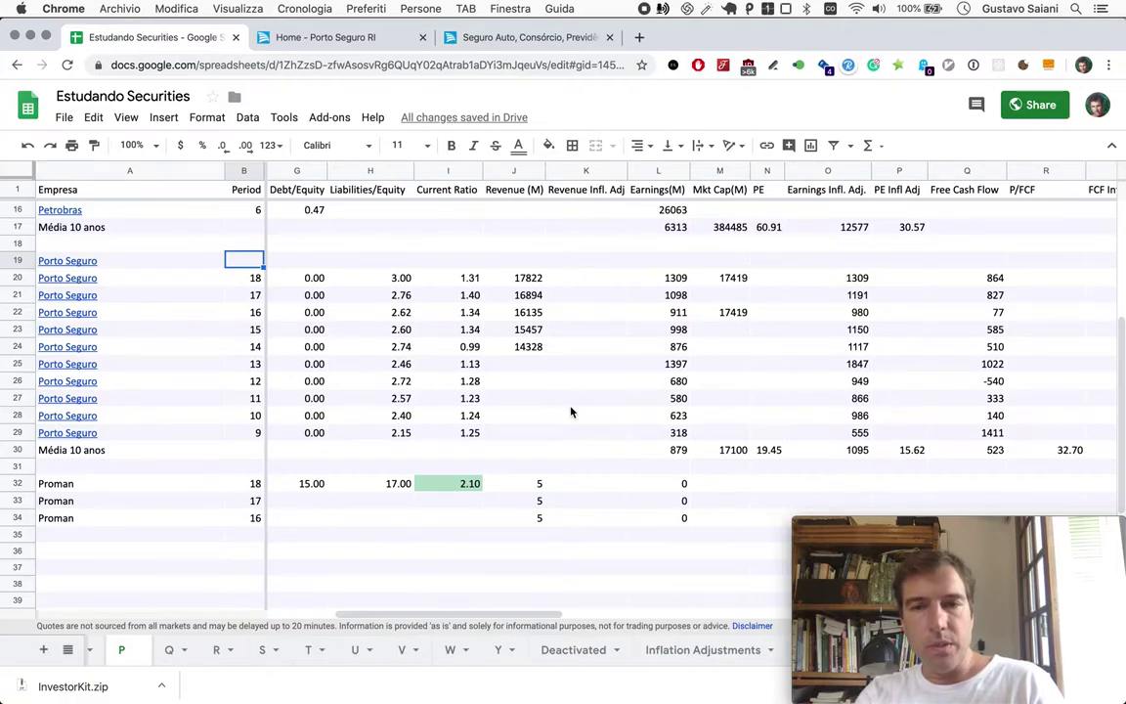
scroll(572, 411, "right", 2)
scroll(572, 412, "right", 1)
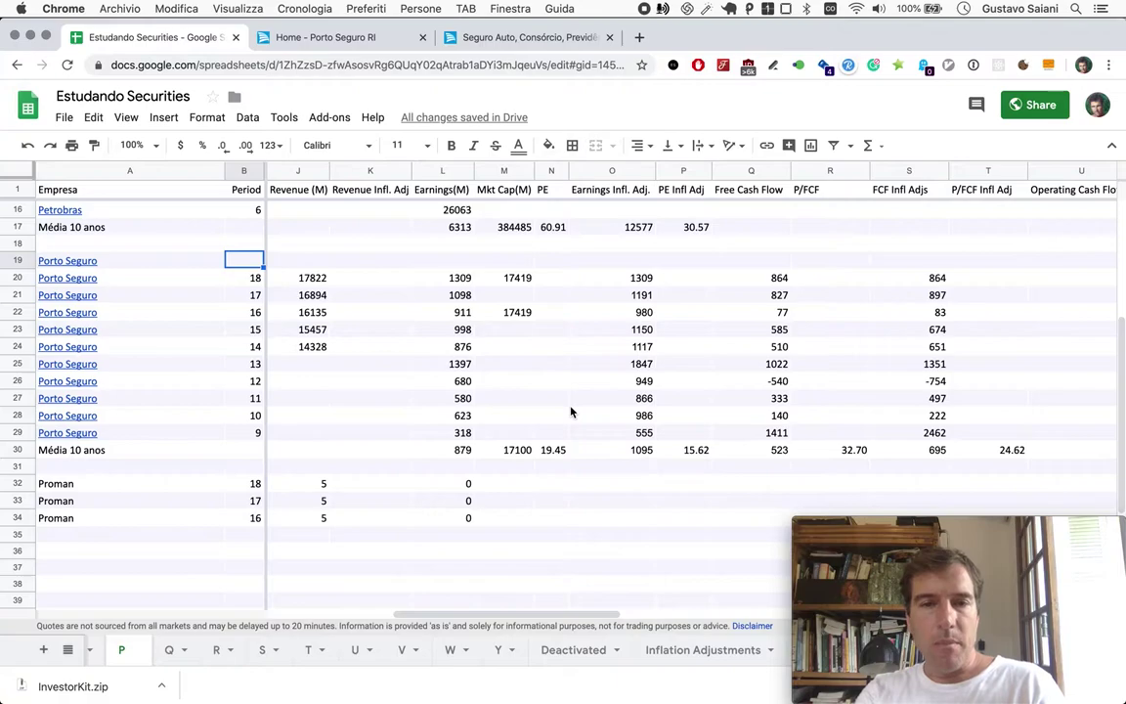
scroll(572, 412, "left", 1)
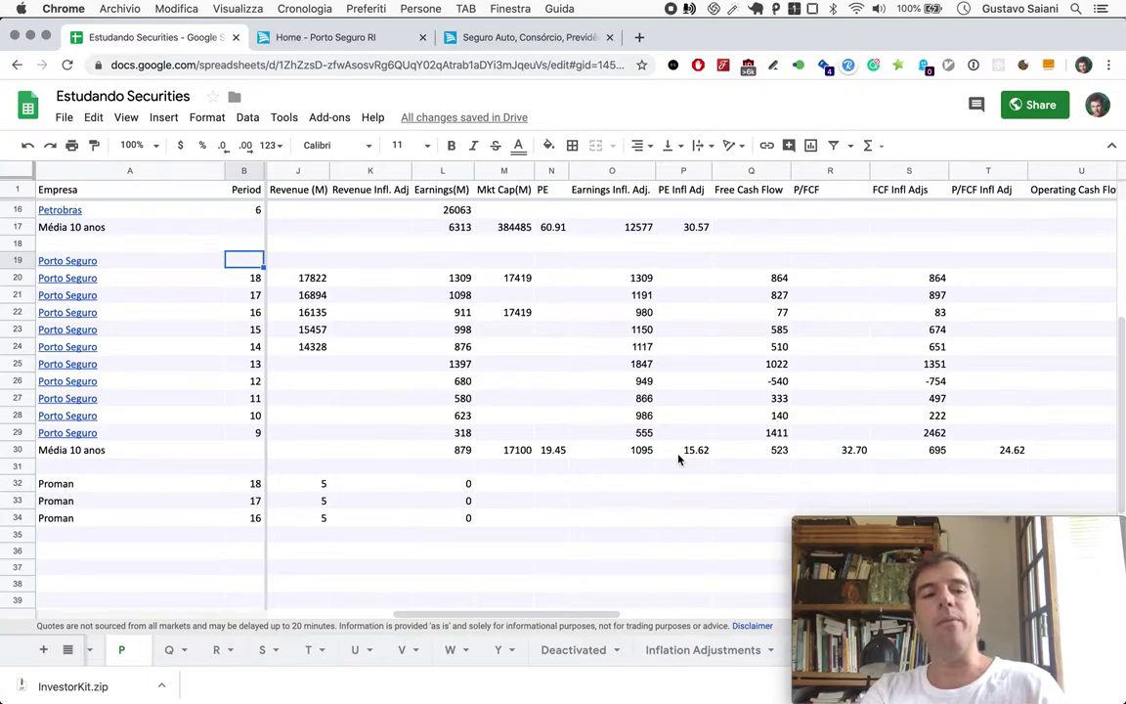
Enter 3T19 as the Period of the first Porto Seguro row, in B19.
type("3")
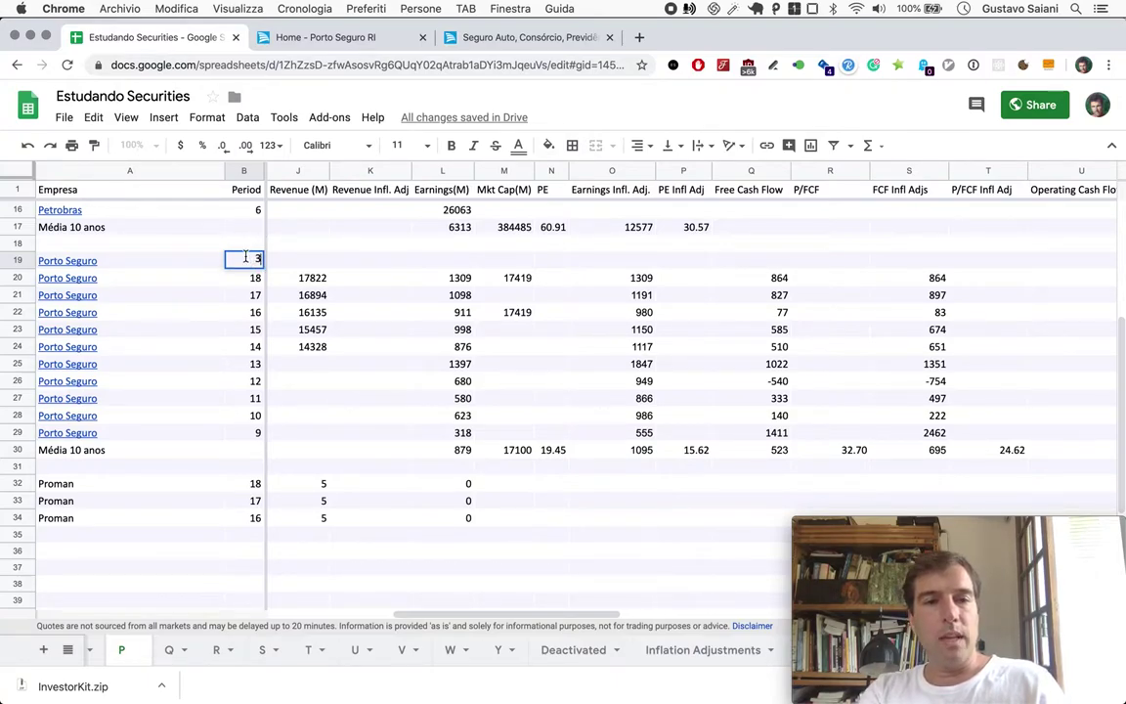
type("T19")
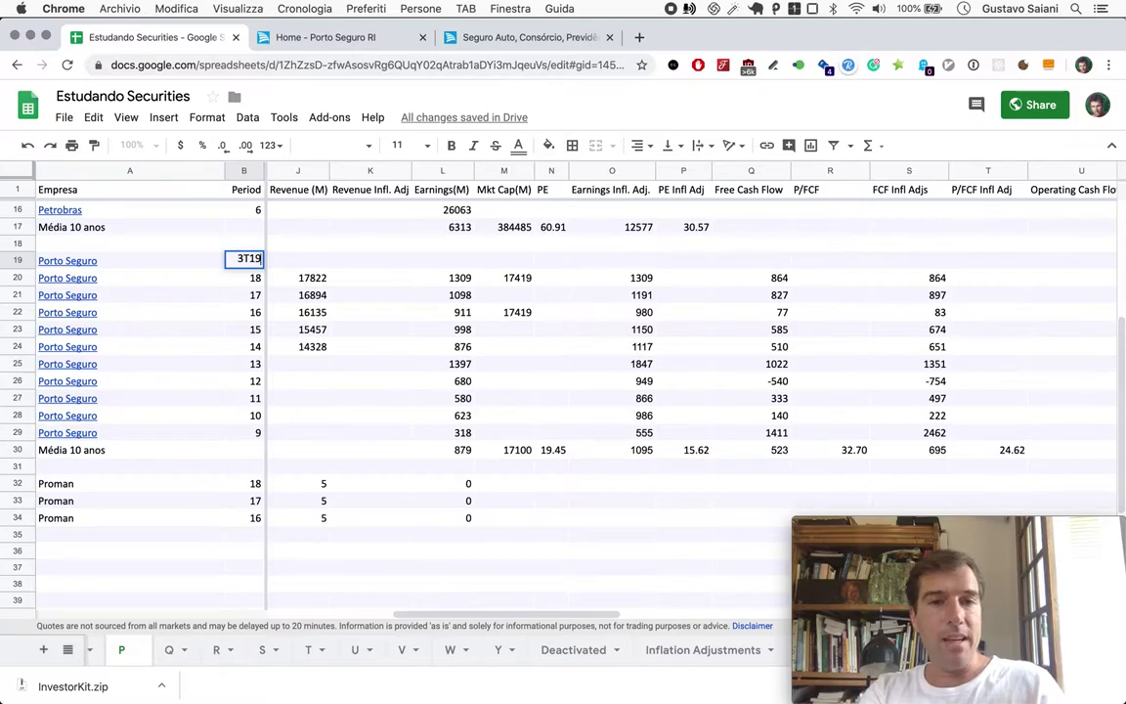
key("Return")
Switch to ITR-3T19-PSSA.pdf in Preview and find Patrimônio Líquido Consolidado for 30/09/2019 in the consolidated liabilities balance sheet.
key("super+Tab")
key("super+Tab")
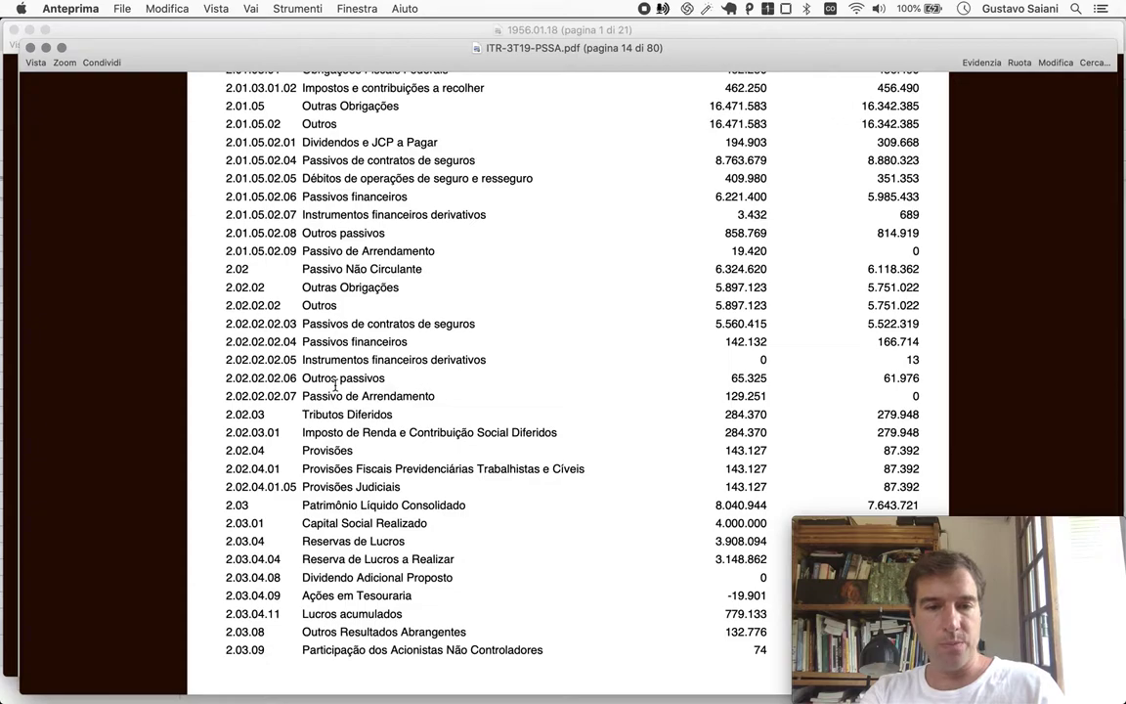
scroll(336, 386, "down", 3)
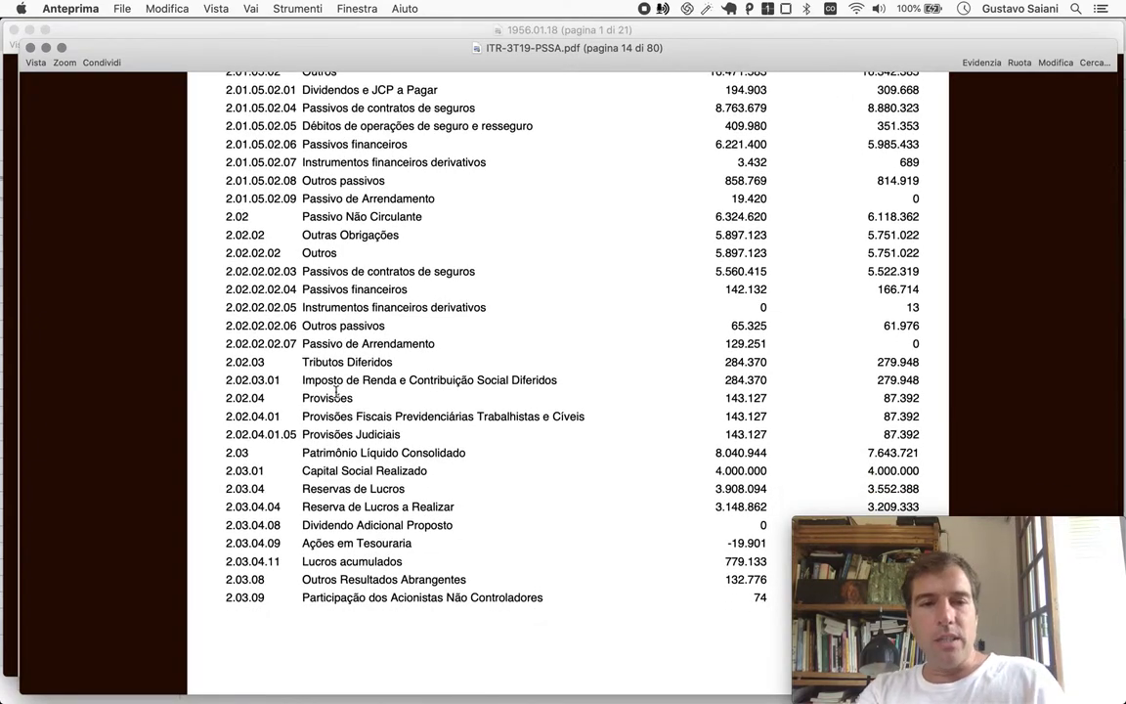
scroll(335, 391, "down", 5)
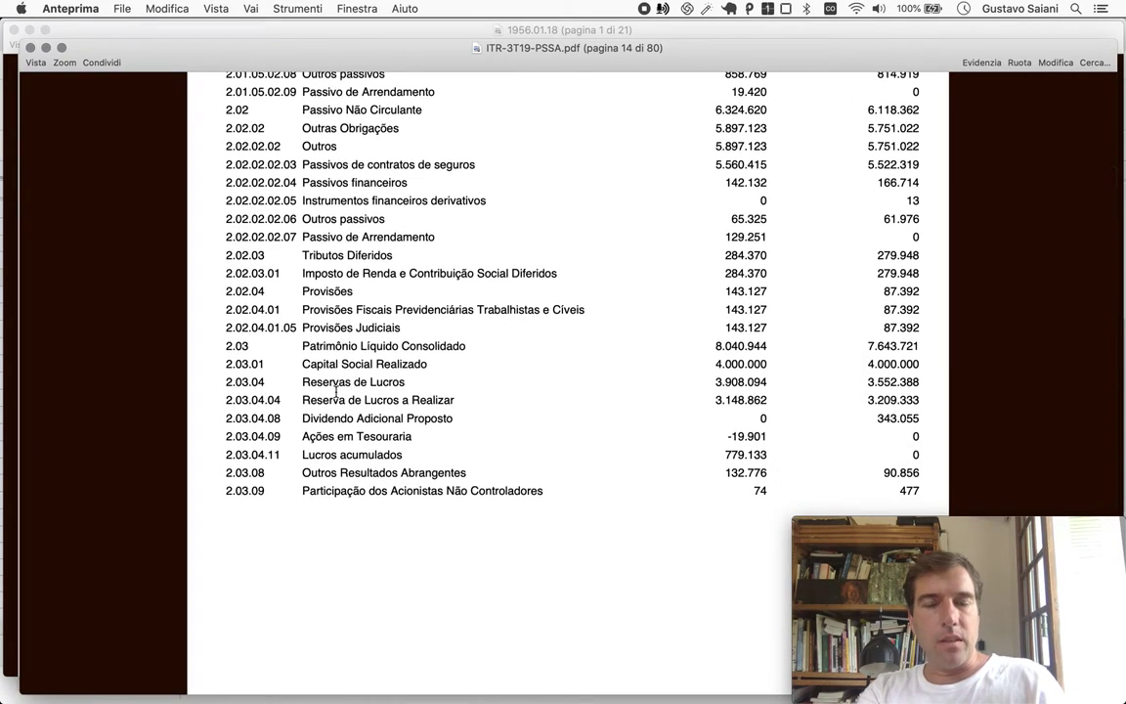
scroll(335, 391, "up", 15)
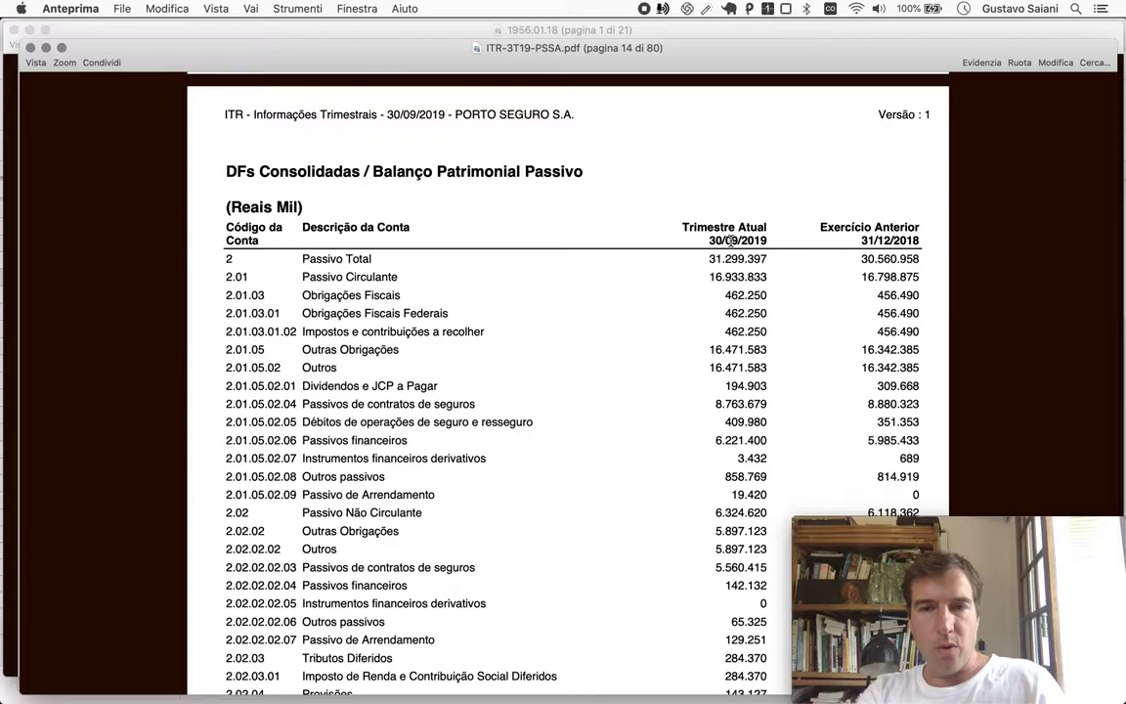
scroll(567, 419, "down", 10)
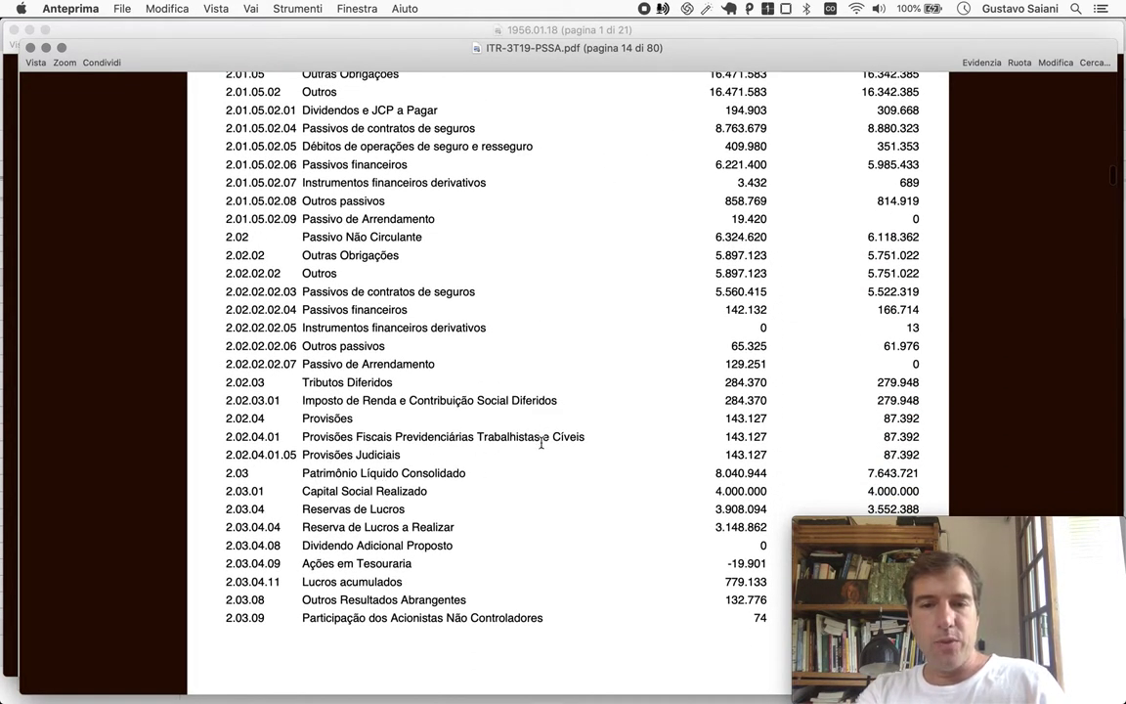
scroll(587, 420, "down", 3)
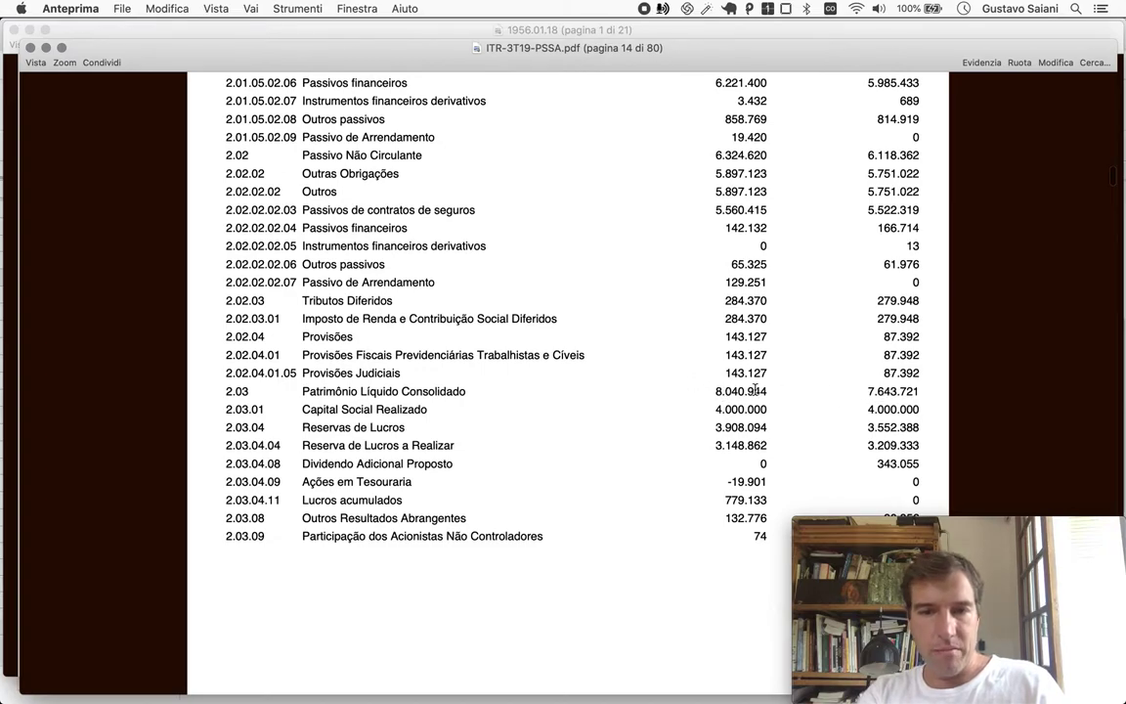
Return to the spreadsheet in Chrome and enter 8041 as Porto Seguro's 3T19 Net Equity in F19.
key("super+Tab")
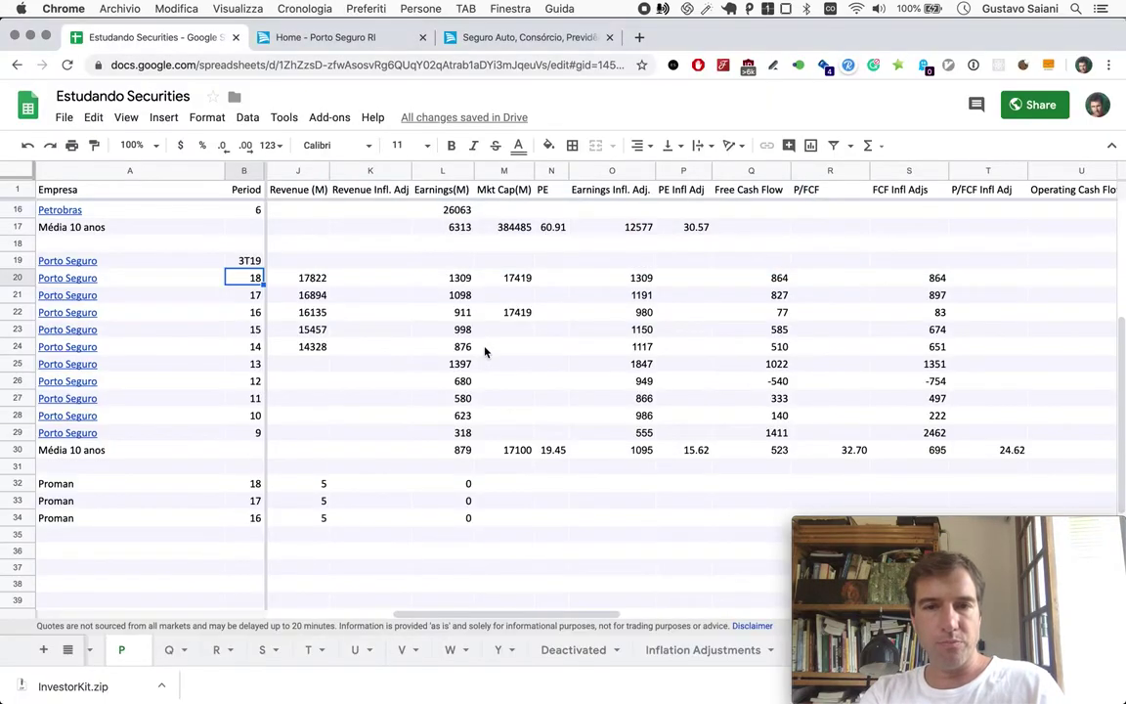
scroll(675, 357, "left", 10)
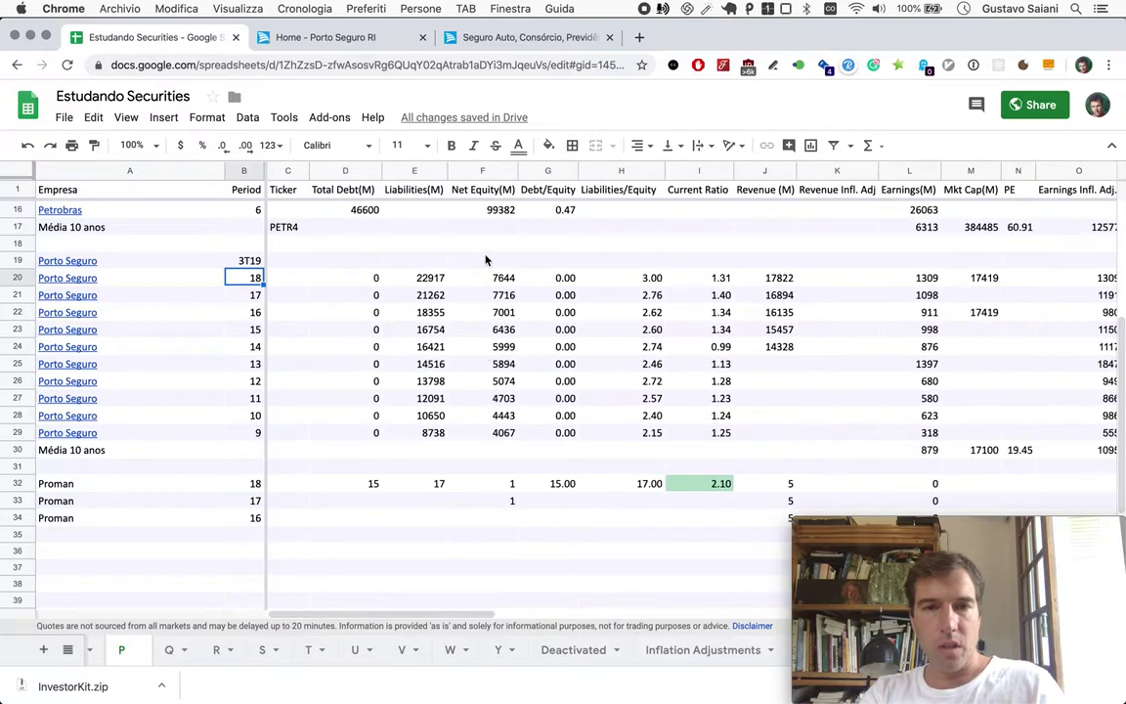
left_click(501, 264)
type("8041")
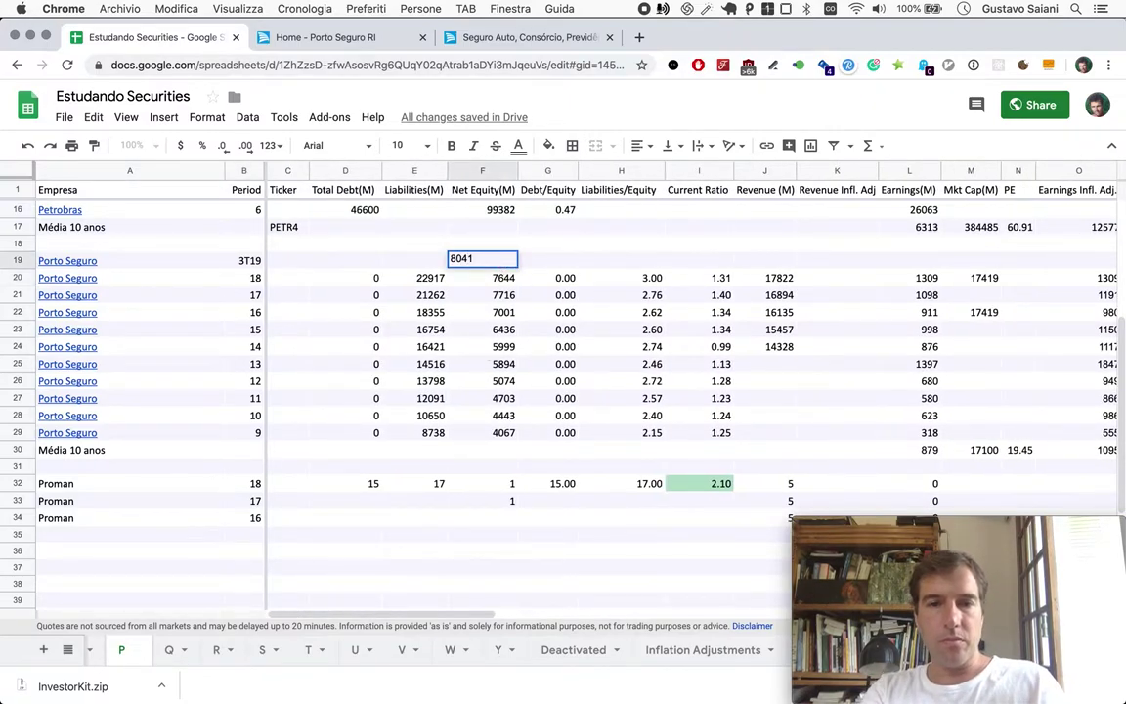
key("Return")
left_click(483, 260)
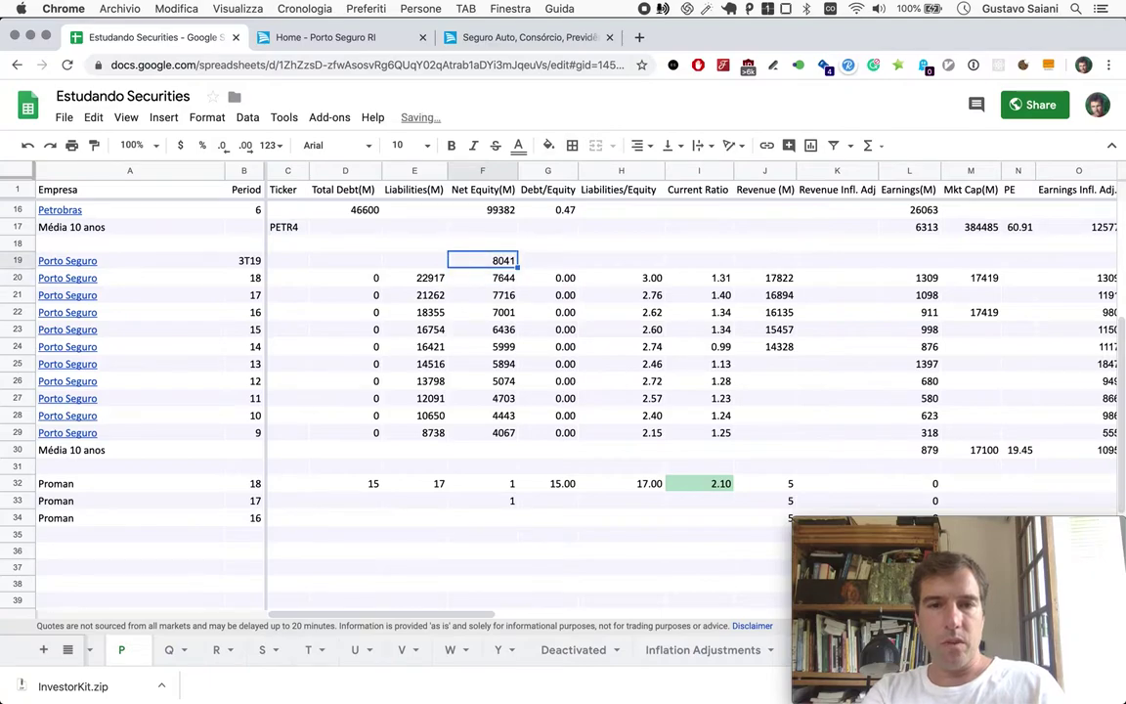
Look up the current and non-current liabilities for 30/09/2019 in the PDF and add 16934 + 6325 in Calculator.
key("super+Tab")
scroll(500, 261, "up", 5)
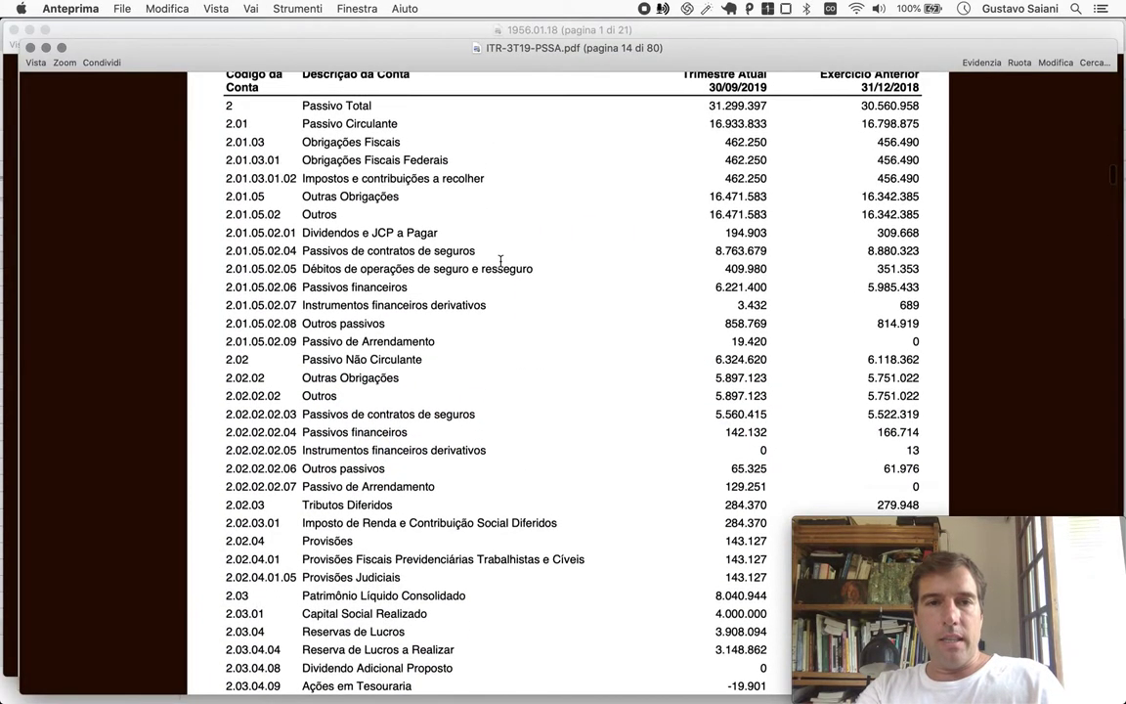
key("super+Tab")
key("super+shift+Tab")
key("super+shift+Tab")
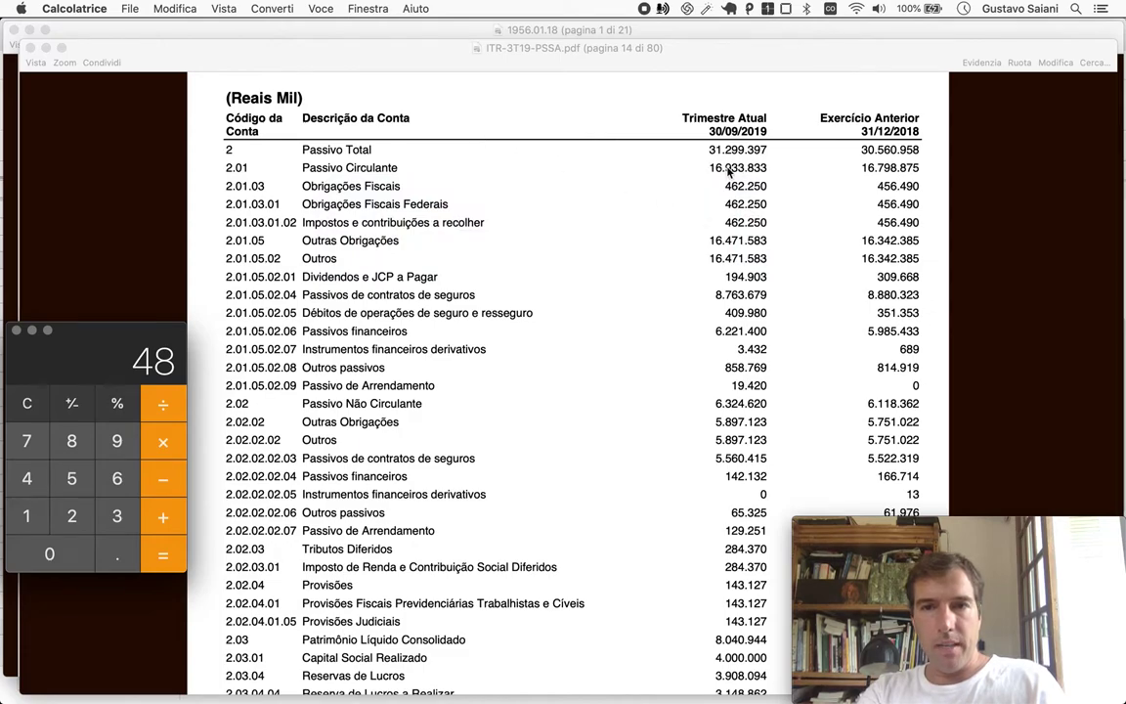
type("16934")
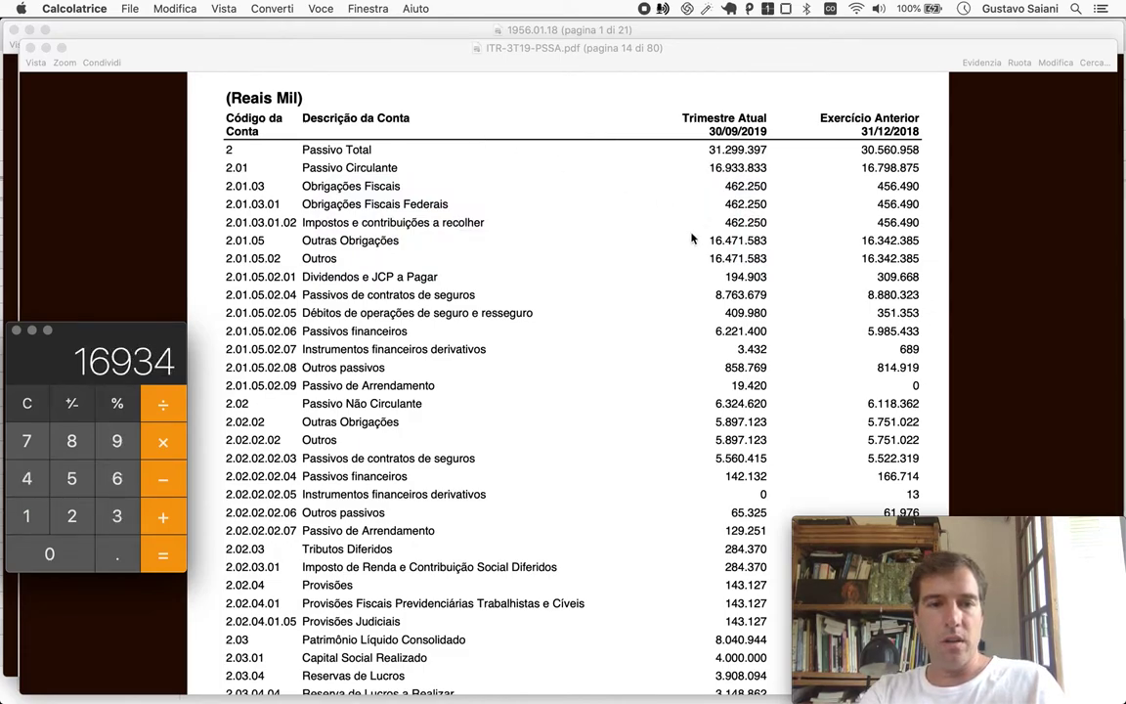
scroll(548, 438, "down", 2)
scroll(547, 438, "down", 2)
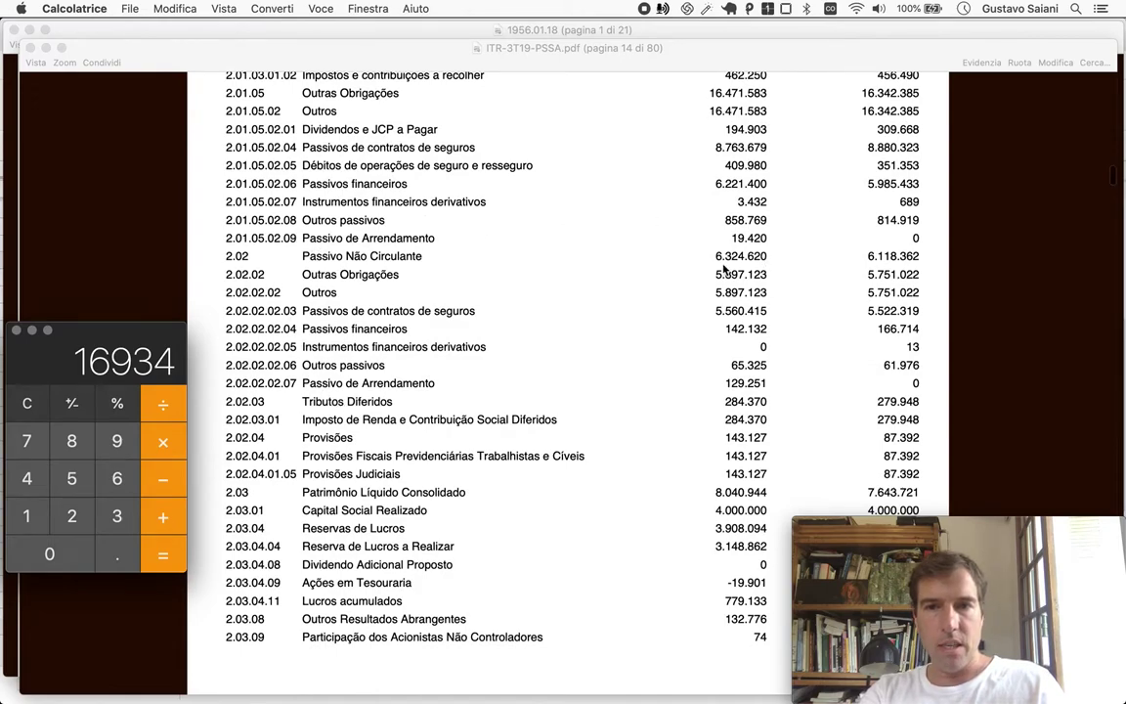
type("+6325")
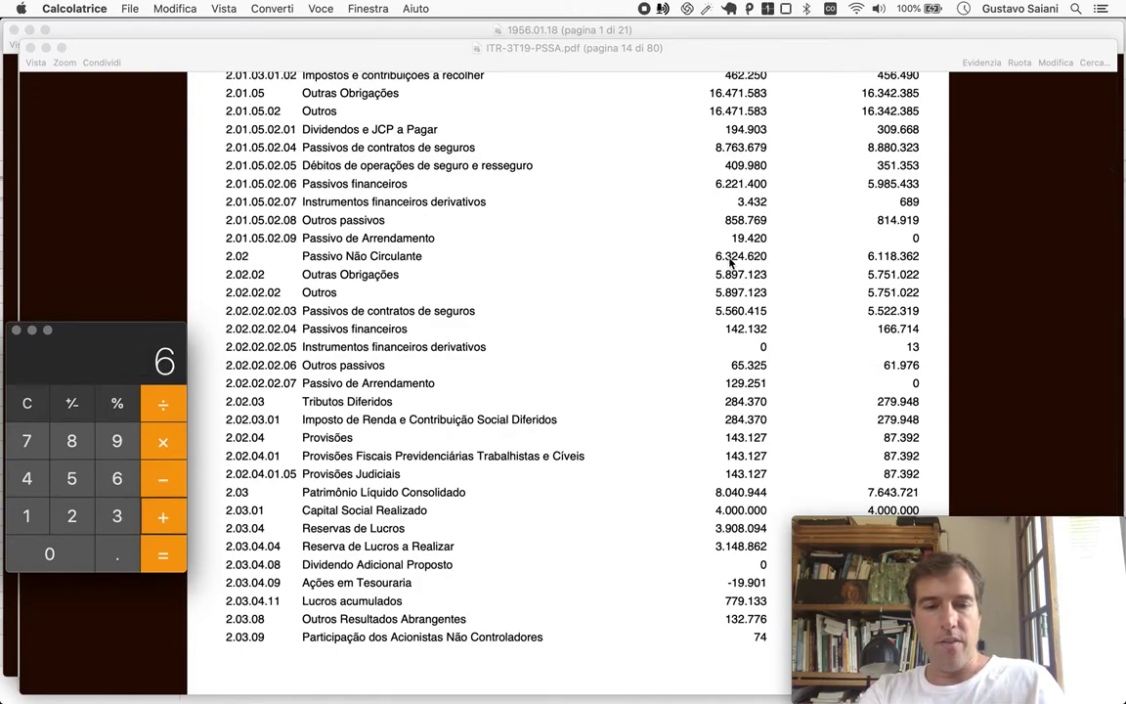
key("Return")
Switch back to the spreadsheet in Chrome and enter 23259 as Porto Seguro's 3T19 Liabilities in E19.
key("super+Tab")
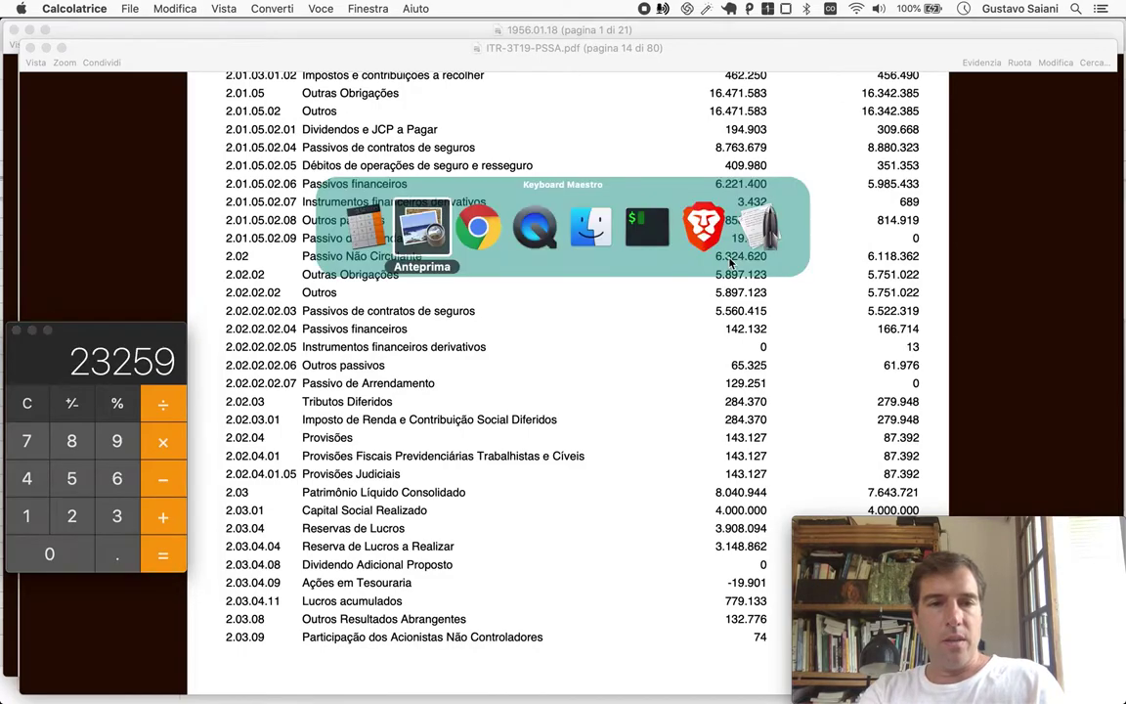
key("super+Tab")
left_click(414, 260)
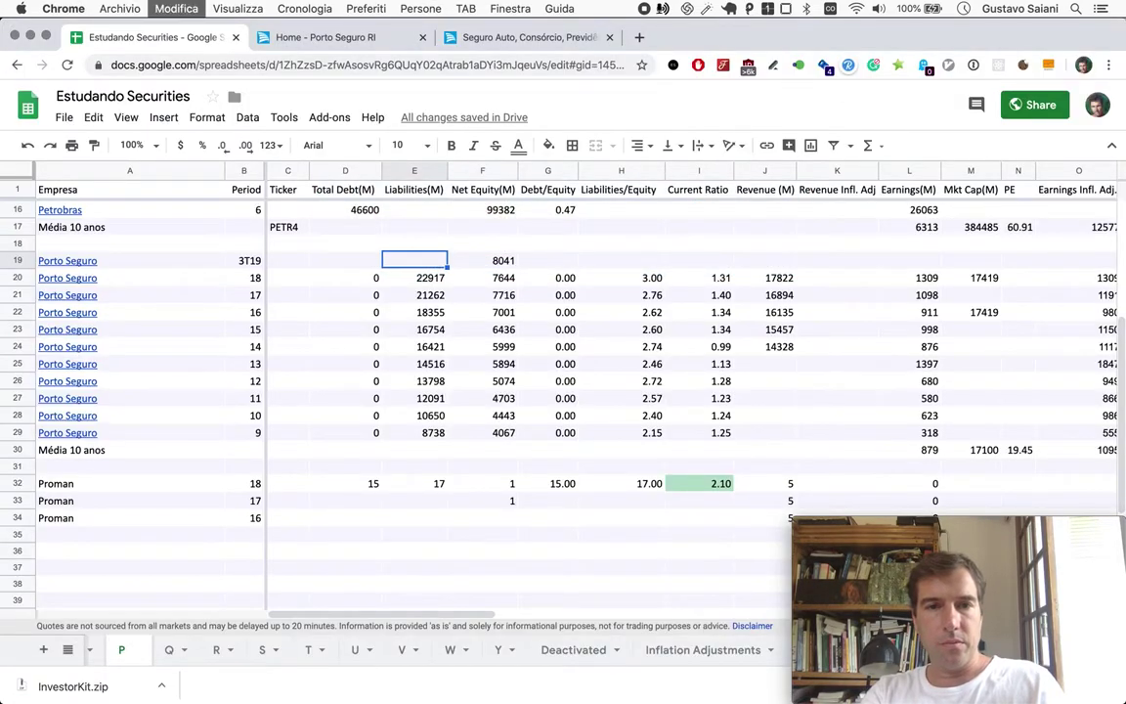
type("23259")
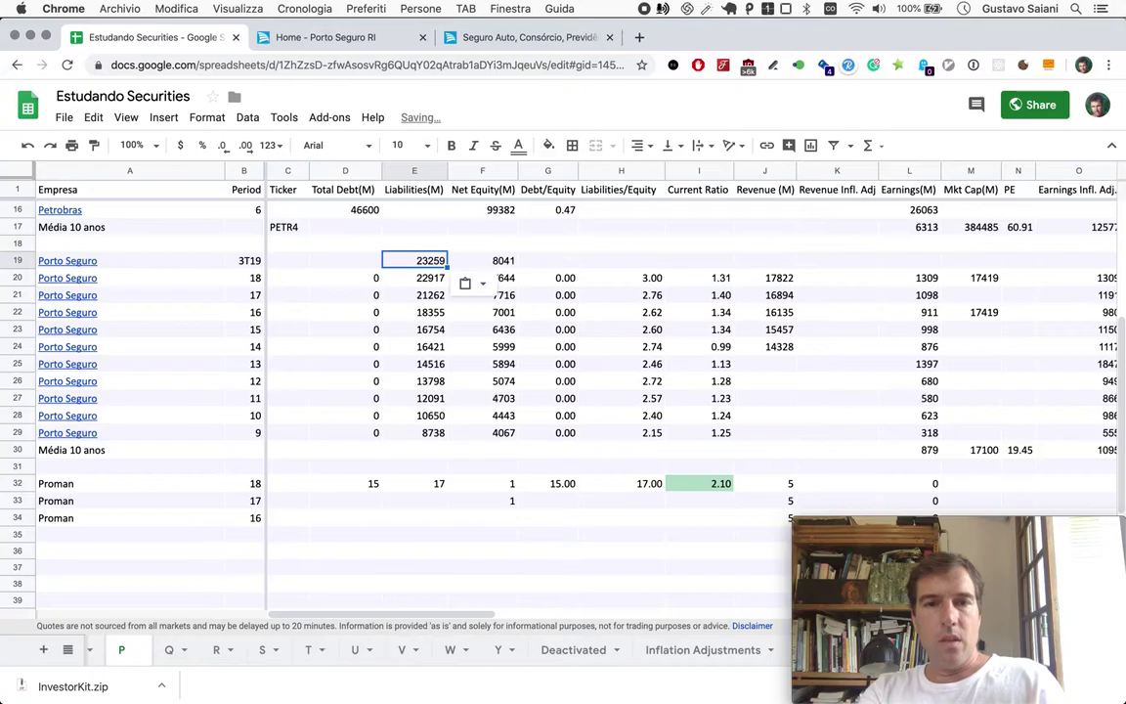
Check the consolidated liabilities in ITR-3T19-PSSA.pdf for debt and enter 0 as Porto Seguro's 3T19 Total Debt in D19 of the spreadsheet.
key("super+Tab")
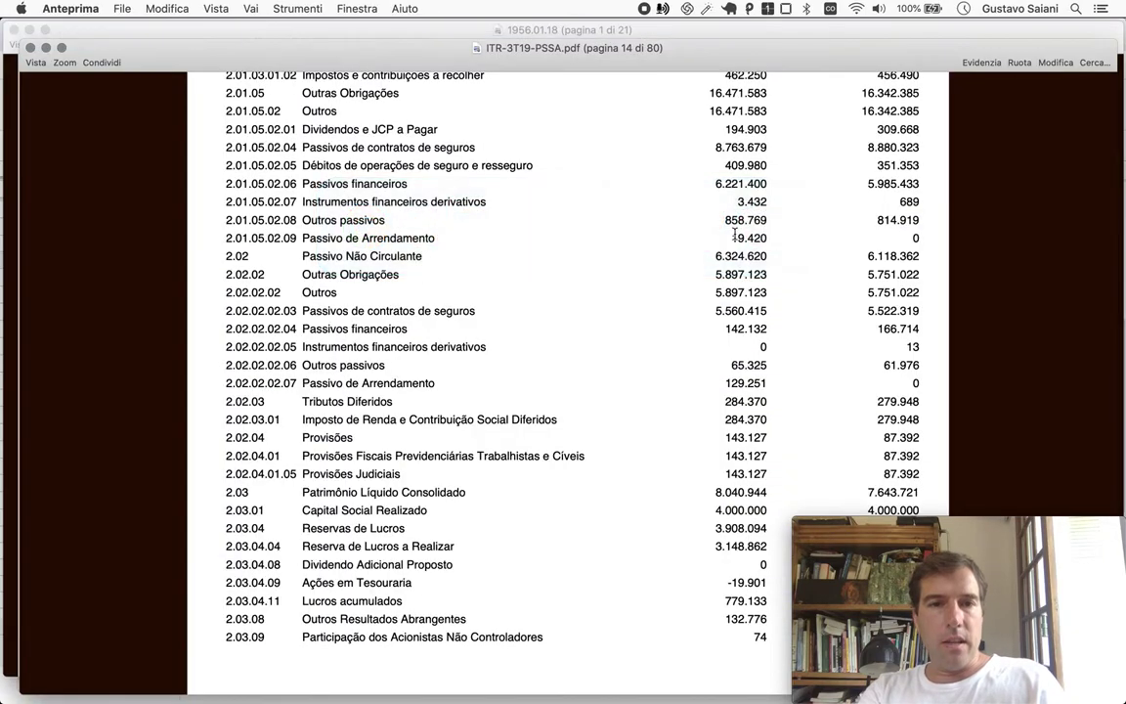
scroll(495, 250, "up", 4)
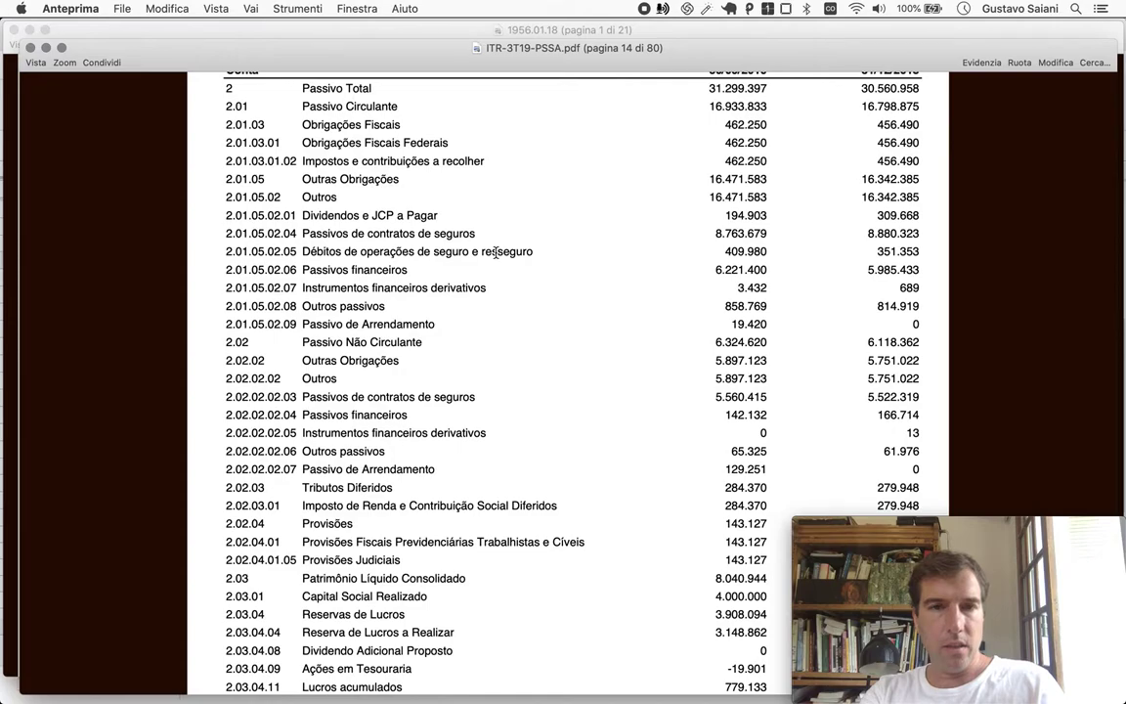
scroll(495, 253, "down", 1)
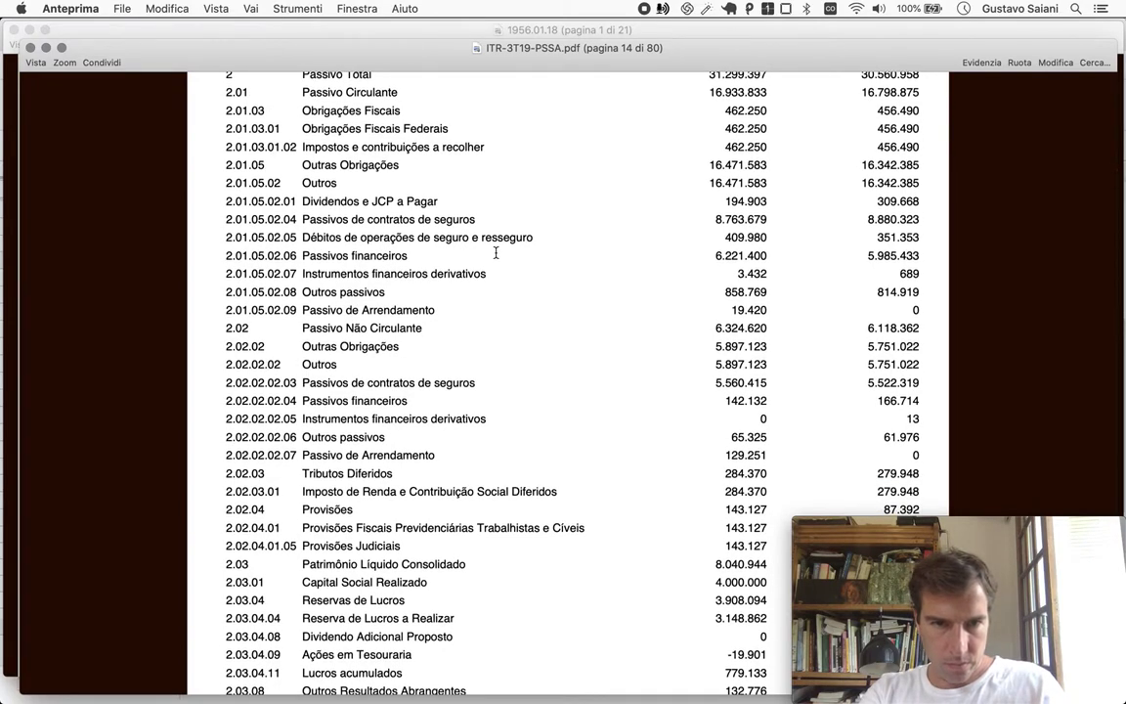
scroll(496, 253, "down", 2)
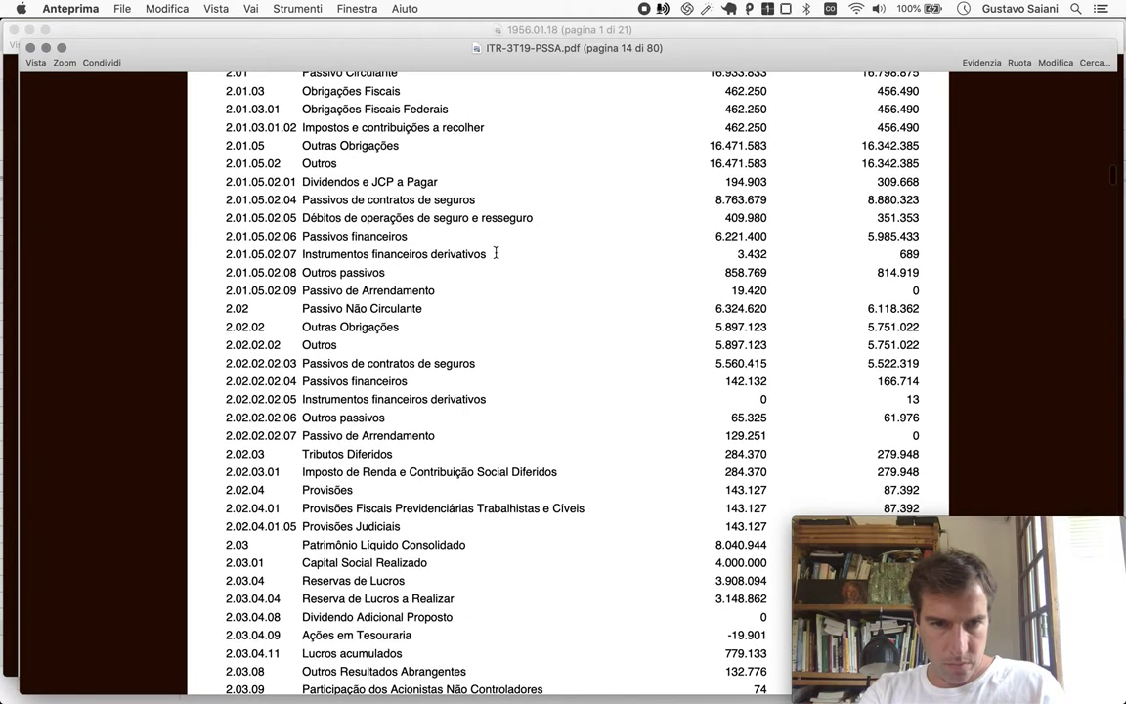
scroll(496, 253, "down", 4)
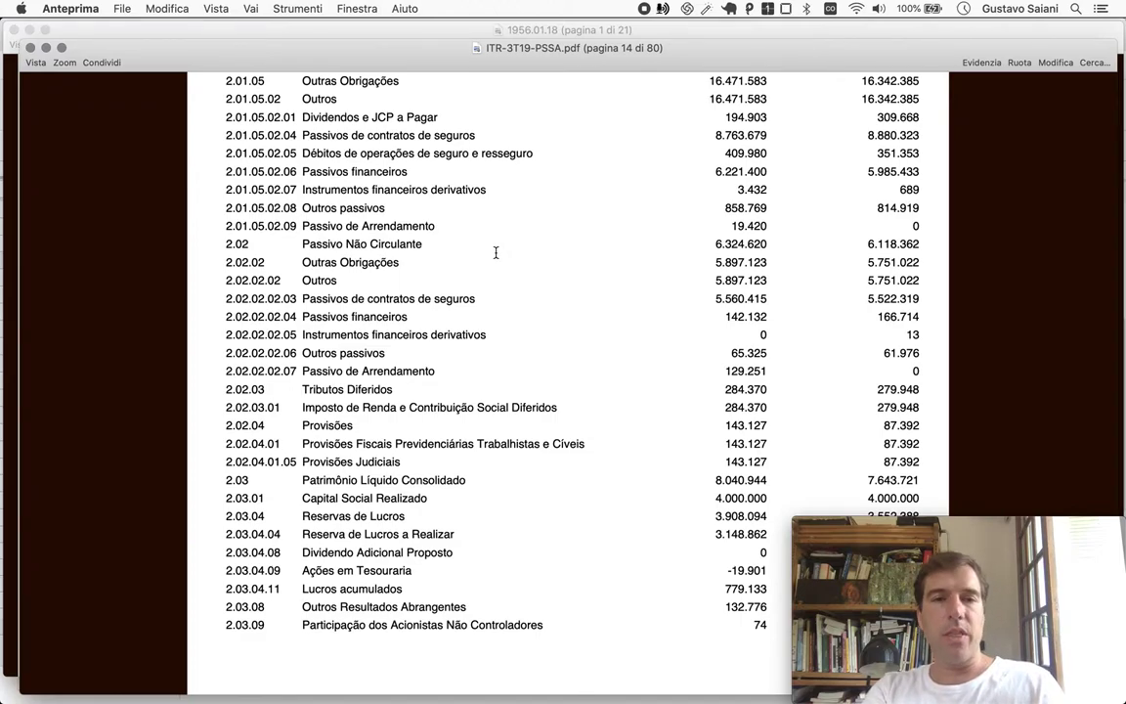
key("super+Tab")
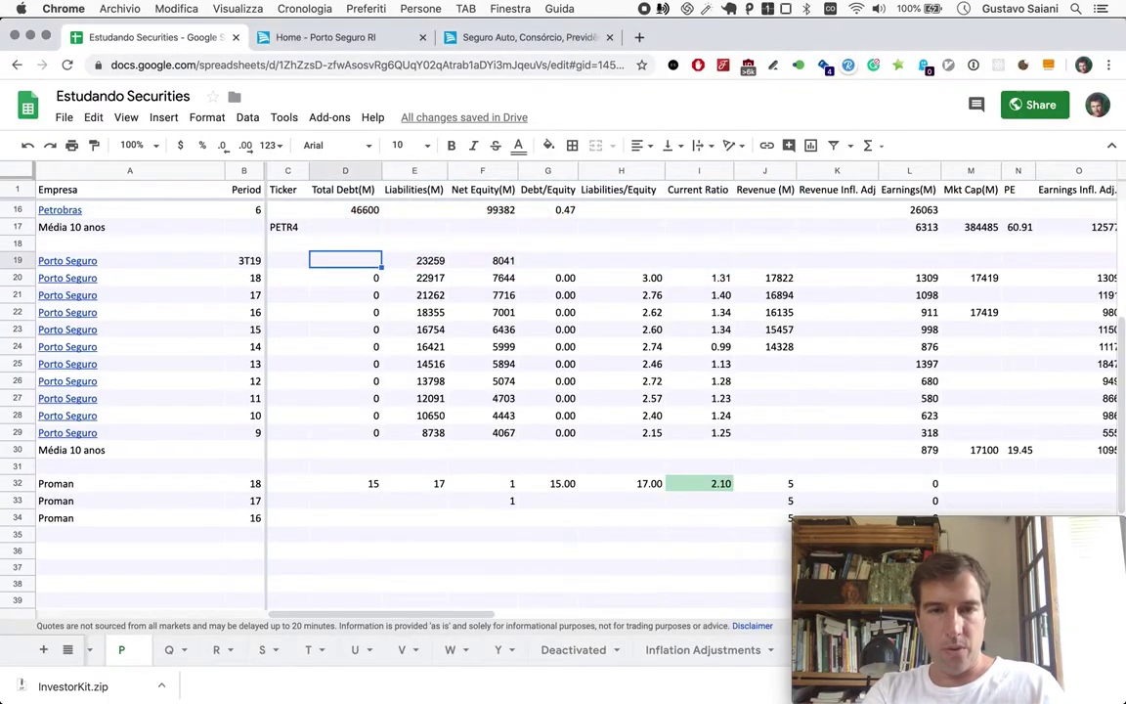
type("0")
Copy the Debt/Equity and Liabilities/Equity formulas from G20:H20 into Porto Seguro's 3T19 row at G19:H19.
key("Right")
key("Right")
key("Right")
key("Down")
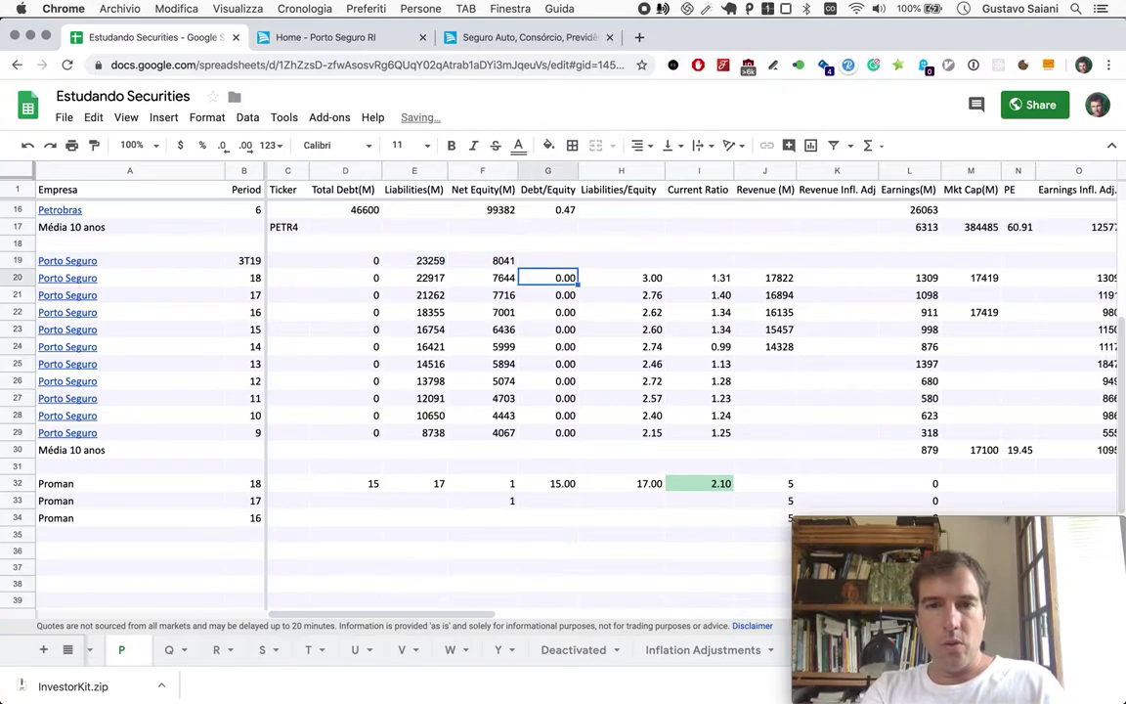
key("shift+Right")
key("ctrl+c")
key("Up")
key("shift+Right")
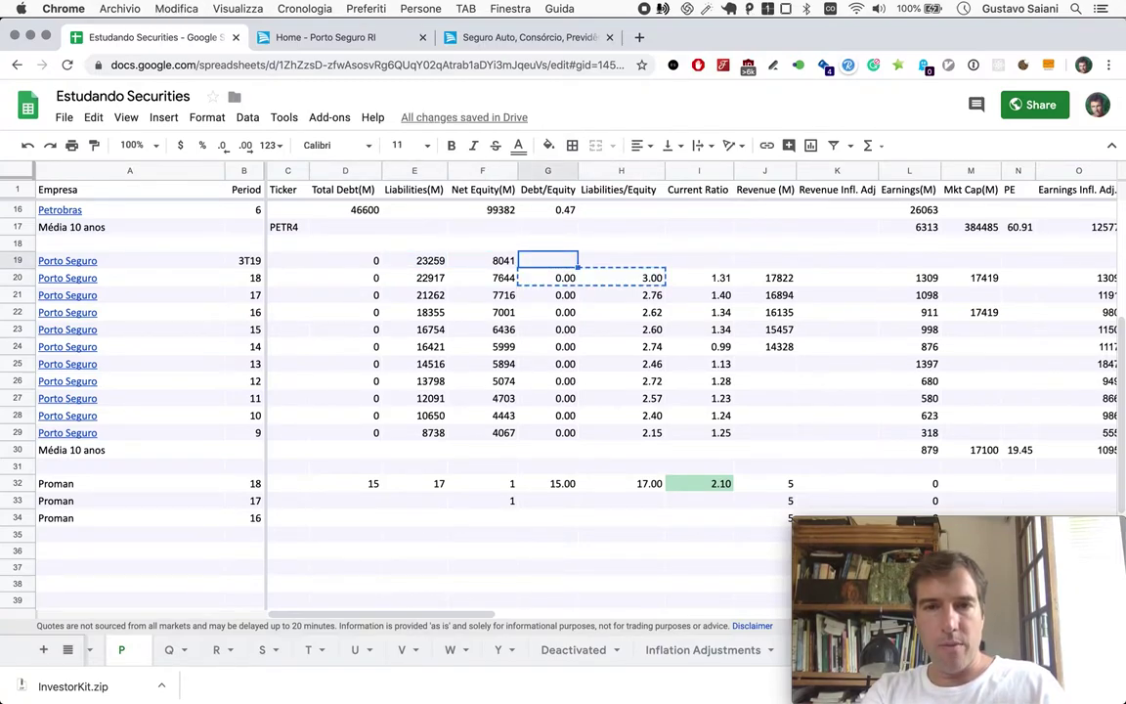
key("ctrl+v")
key("Right")
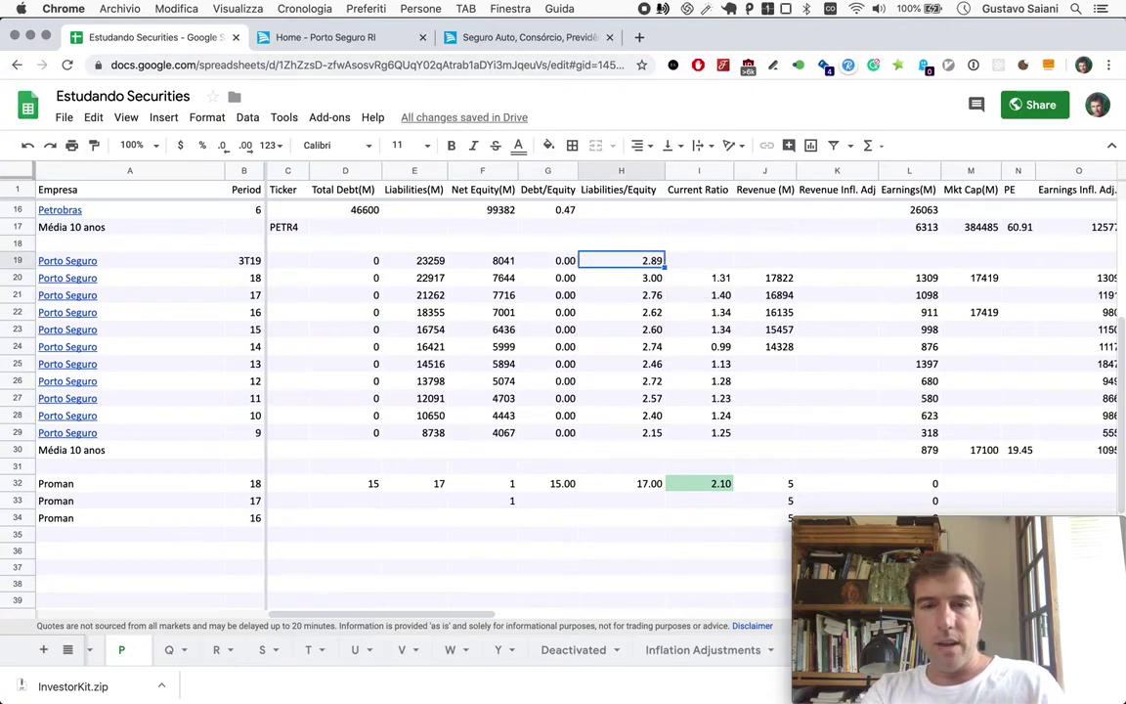
Look up Ativo Circulante and Passivo Circulante for 30/09/2019 in the PDF and divide 21507 by 16934 in Calculator.
key("super+Tab")
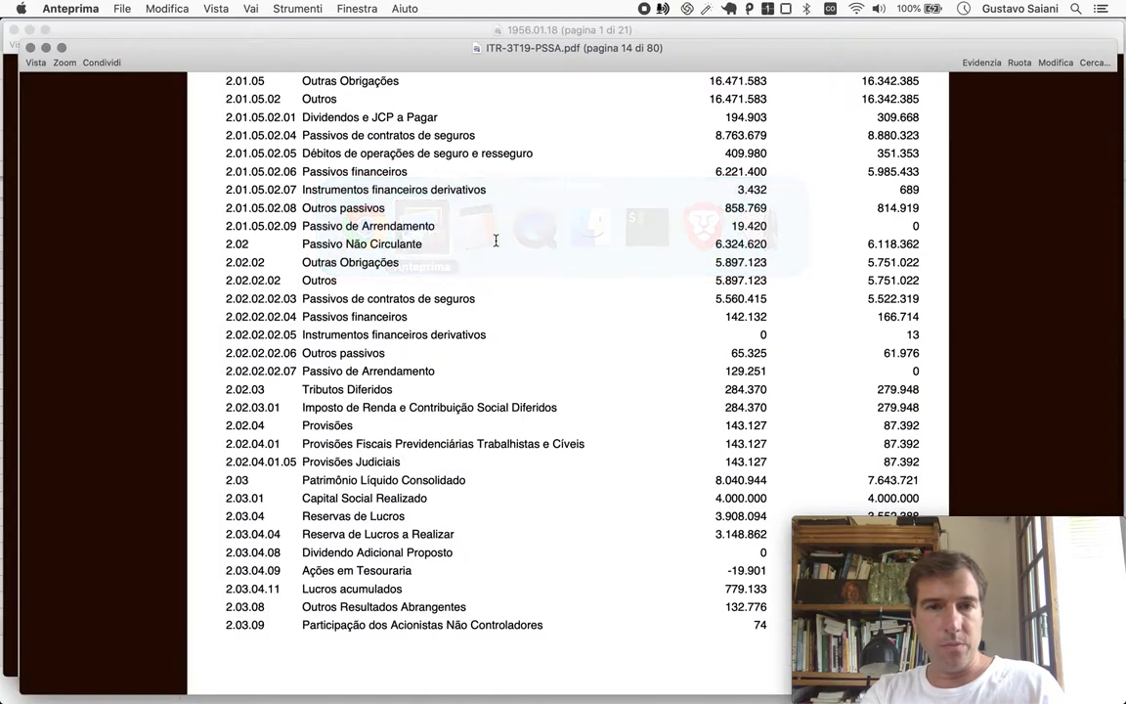
scroll(496, 185, "up", 20)
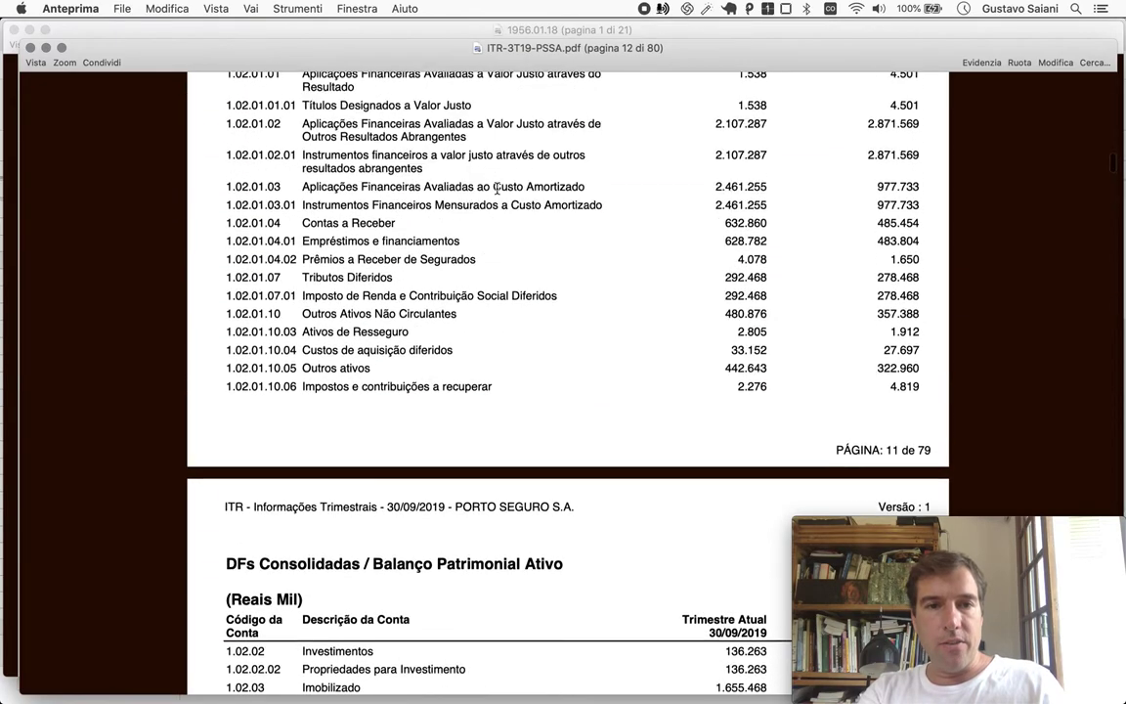
scroll(496, 188, "up", 5)
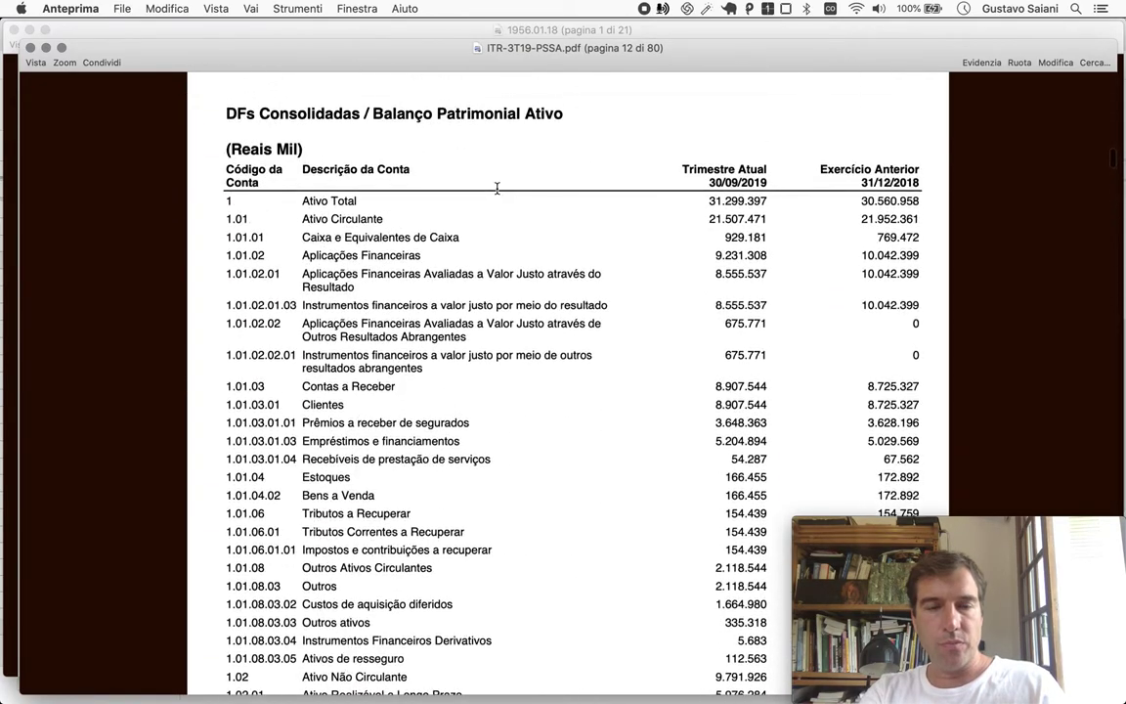
key("super+Tab")
key("super+Tab")
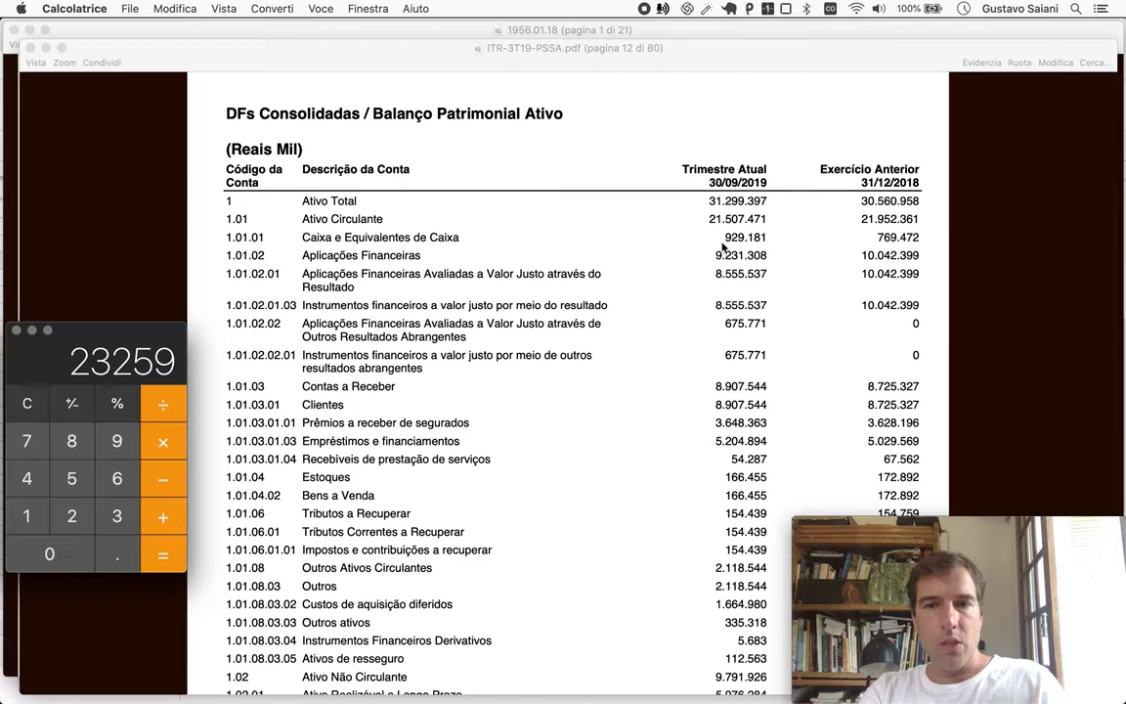
type("21507")
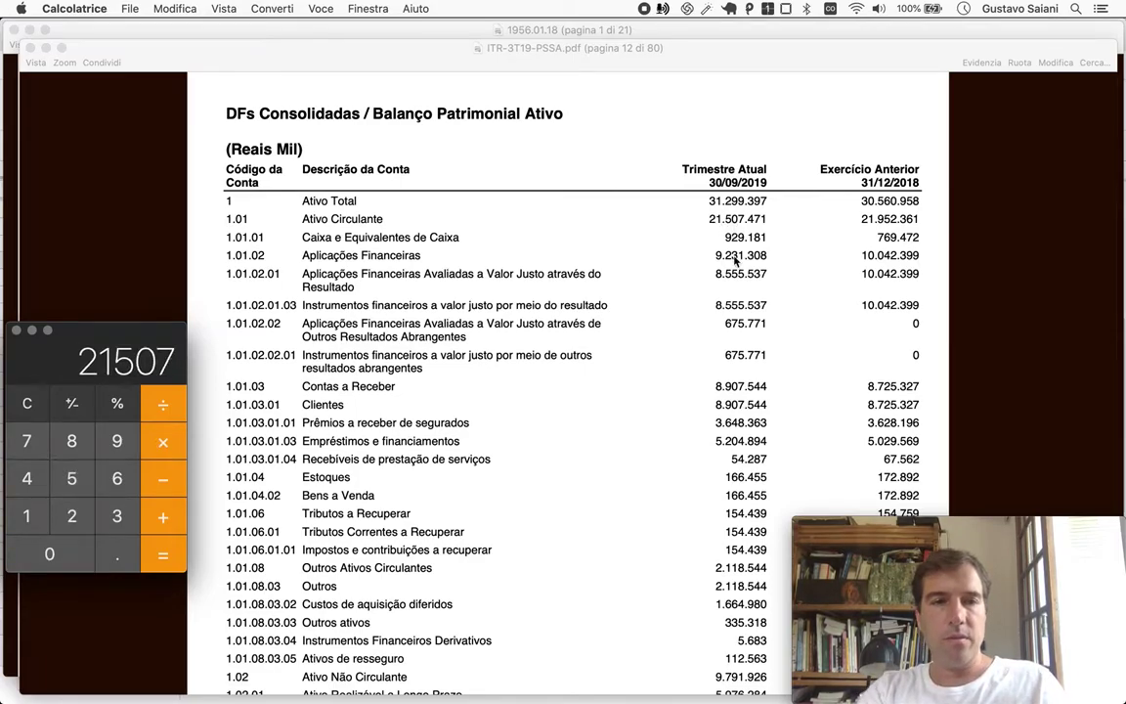
scroll(731, 361, "down", 10)
scroll(731, 361, "down", 15)
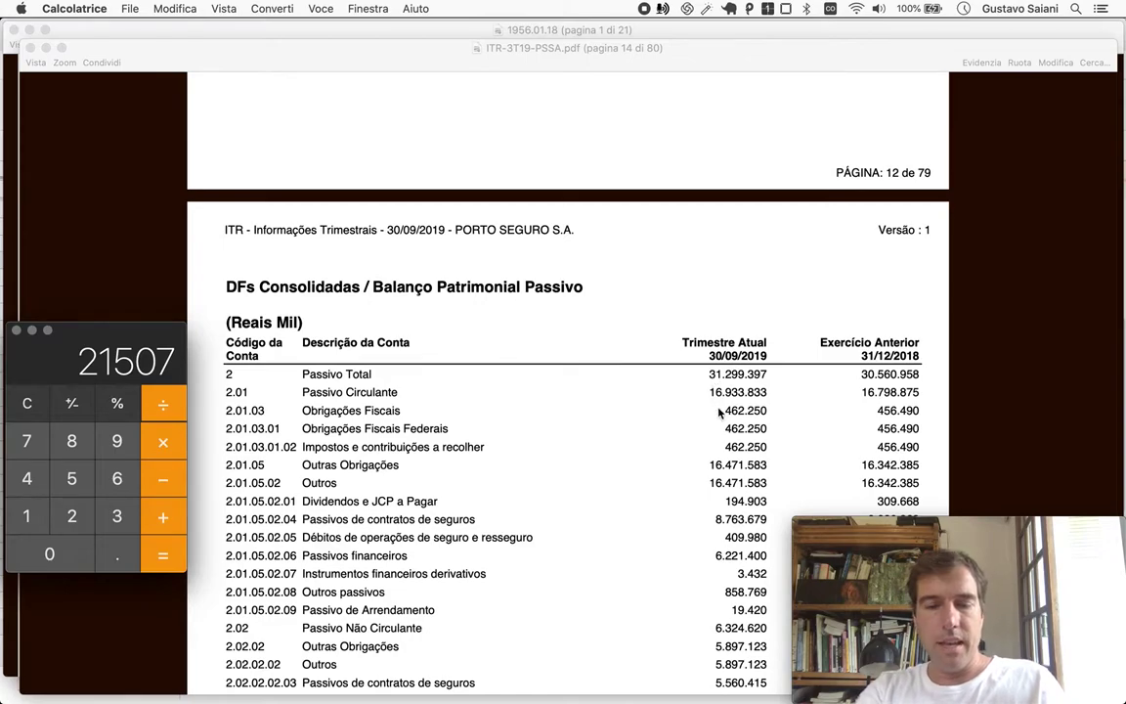
type("/16934")
key("Return")
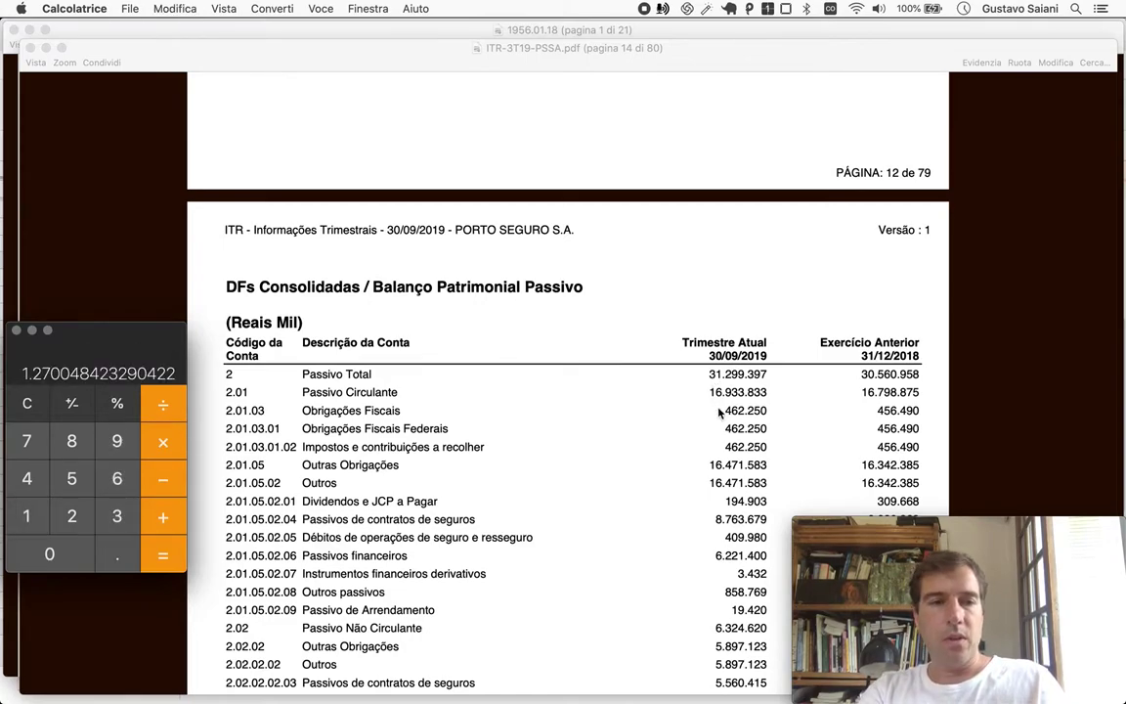
Switch back to the spreadsheet in Chrome and paste the calculated 1.27 as Porto Seguro's 3T19 Current Ratio in I19.
key("super+Tab")
key("super+Tab")
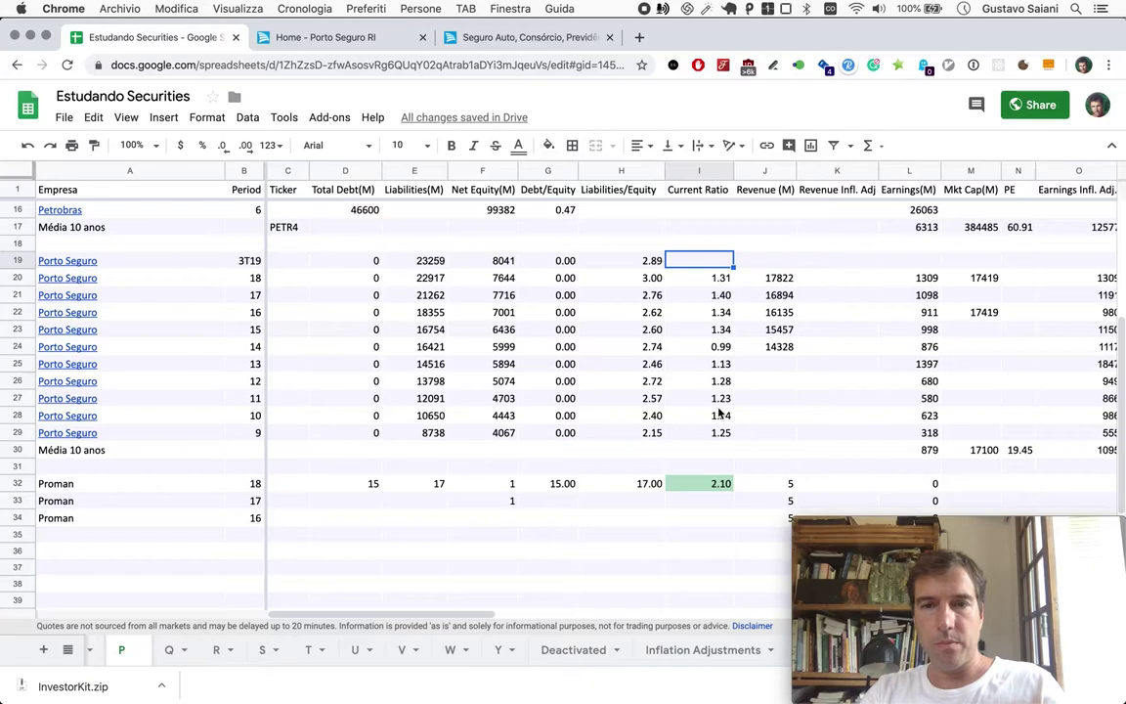
key("super+v")
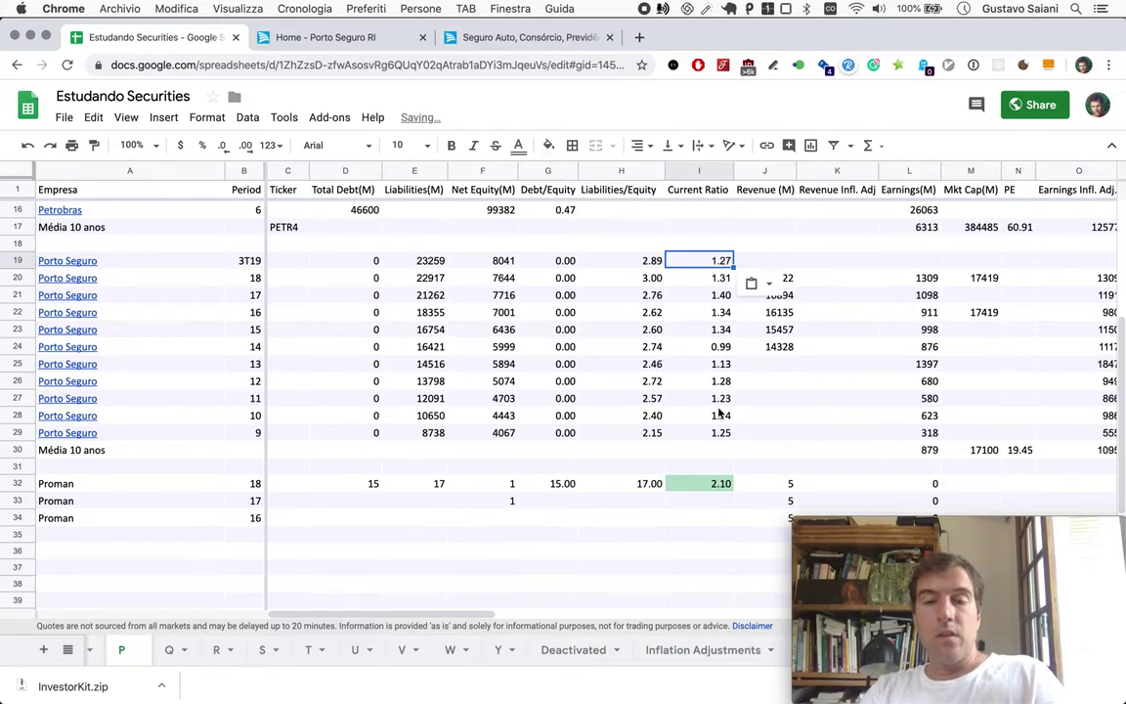
Compare Porto Seguro's 3T19 current ratio with the earlier years and look across the remaining columns up to PE.
key("Down")
key("Down")
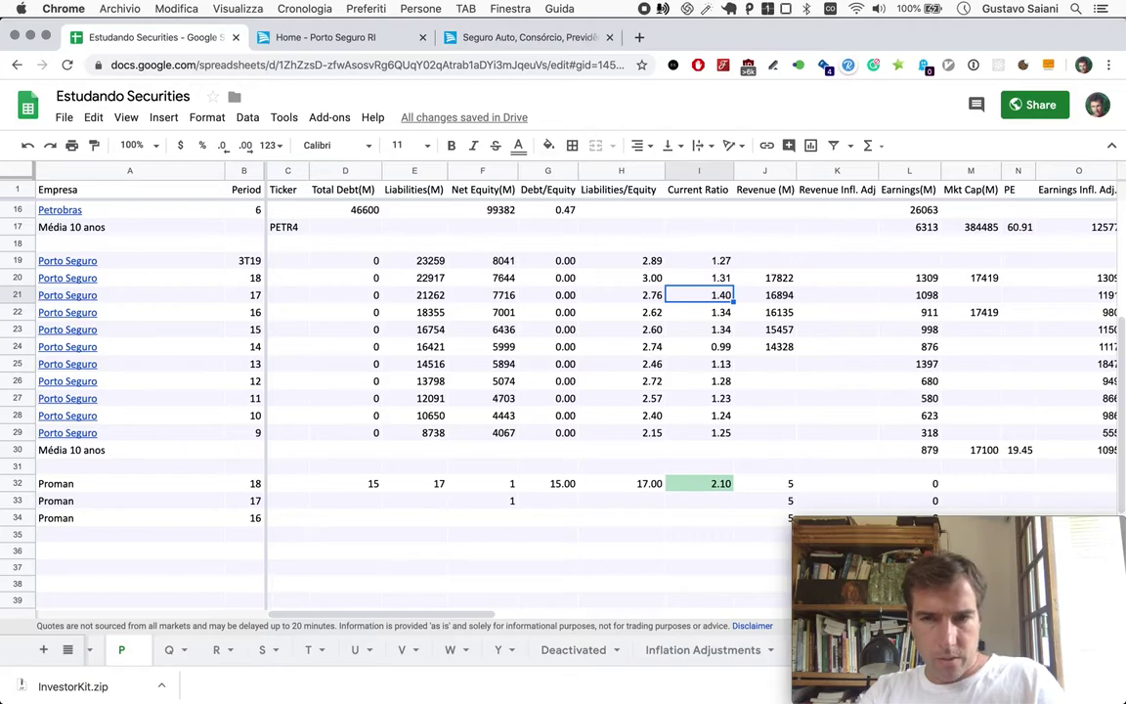
key("Up")
key("Up")
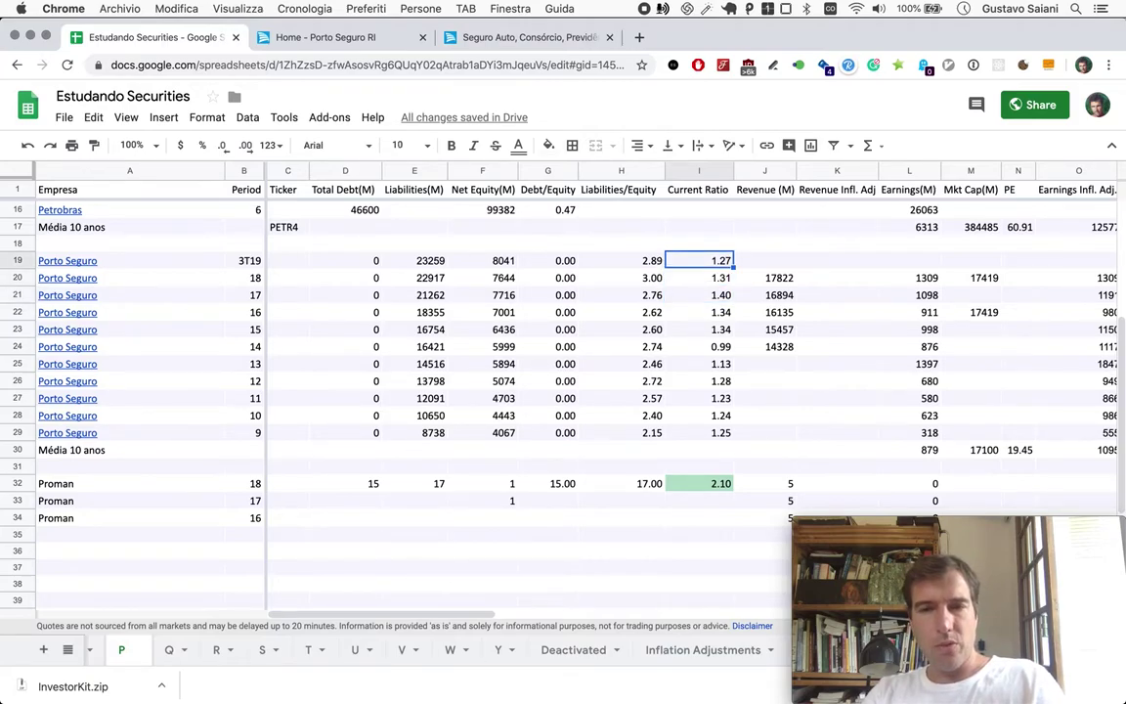
key("Down")
key("Down")
key("Down")
key("Down")
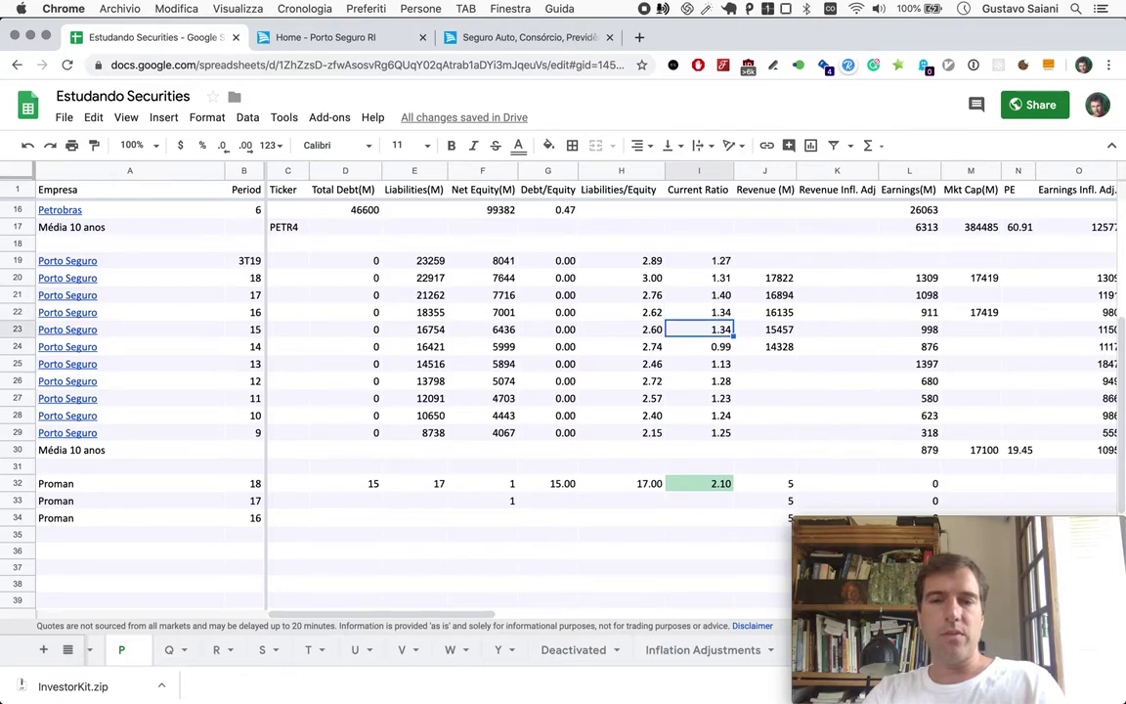
key("Up")
key("Up")
key("Up")
key("Up")
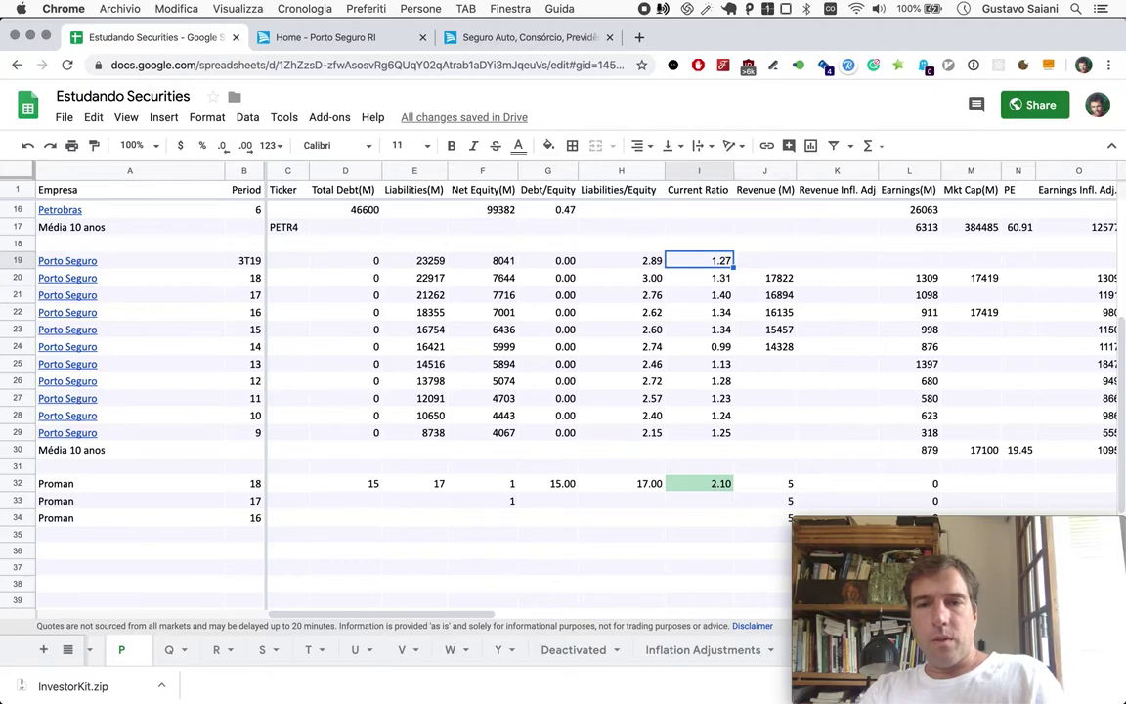
key("Down")
key("Down")
key("Down")
key("Up")
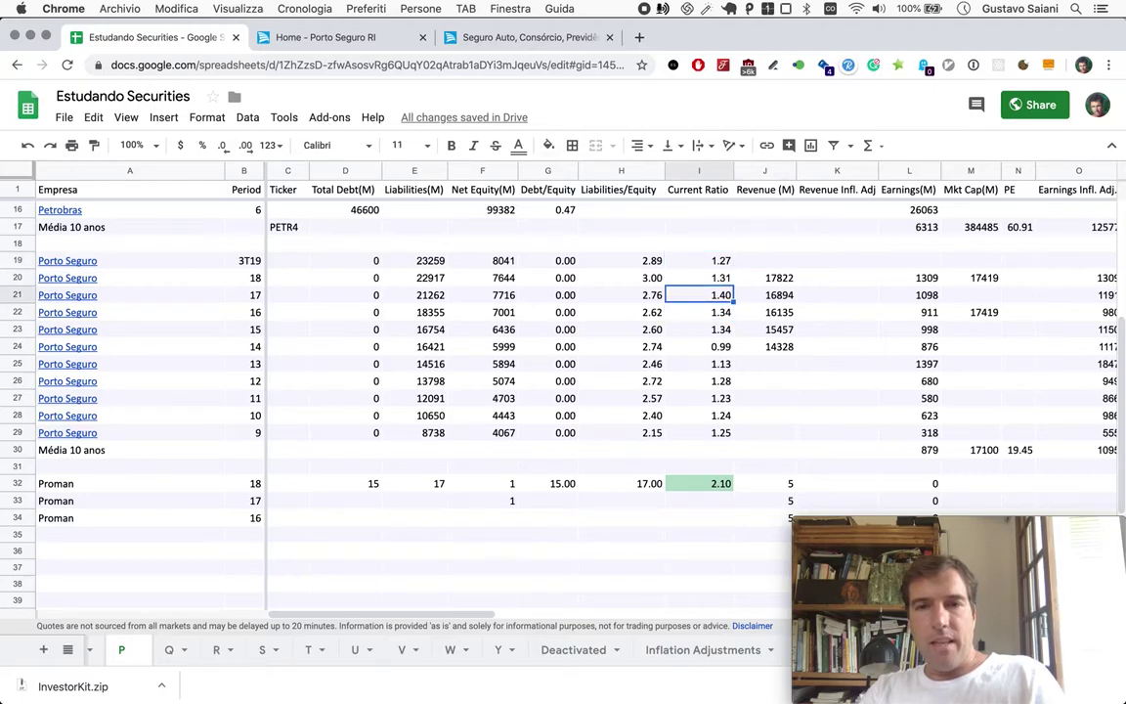
key("Up")
key("Right")
key("Right")
key("Right")
key("Right")
key("Right")
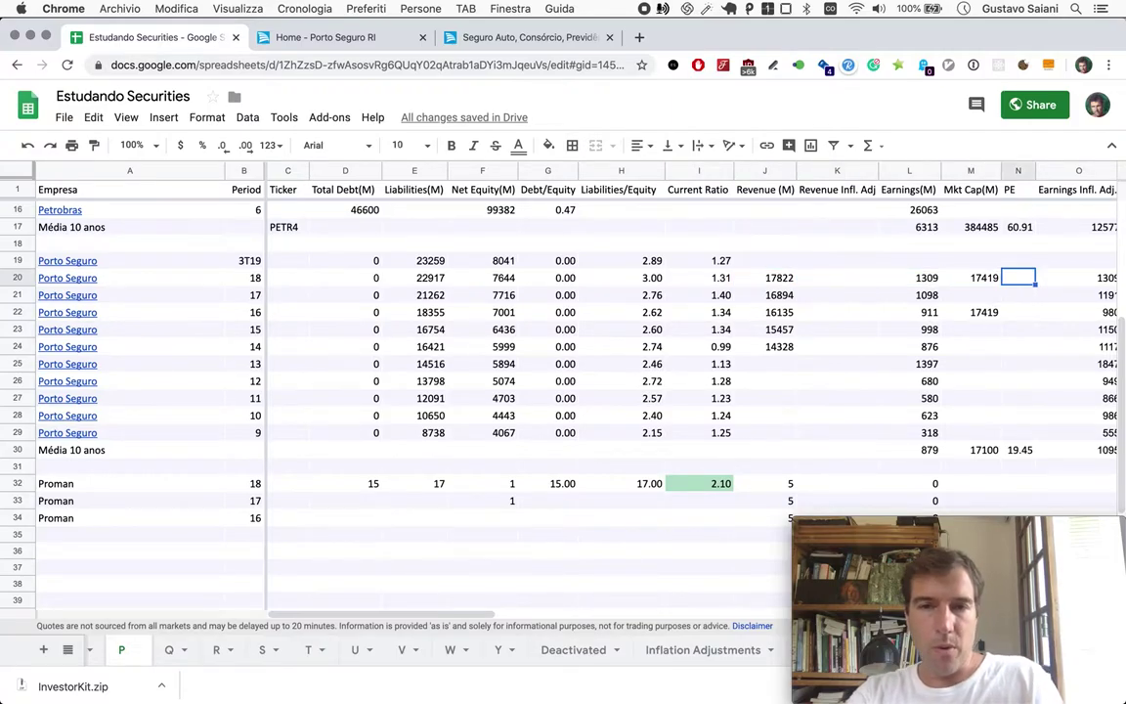
Find the accumulated revenue for 01/01/2019 to 30/09/2019 in the PDF's consolidated income statement and annualize it in Calculator as 13223 / 3 * 4.
key("super+Tab")
scroll(388, 405, "down", 1)
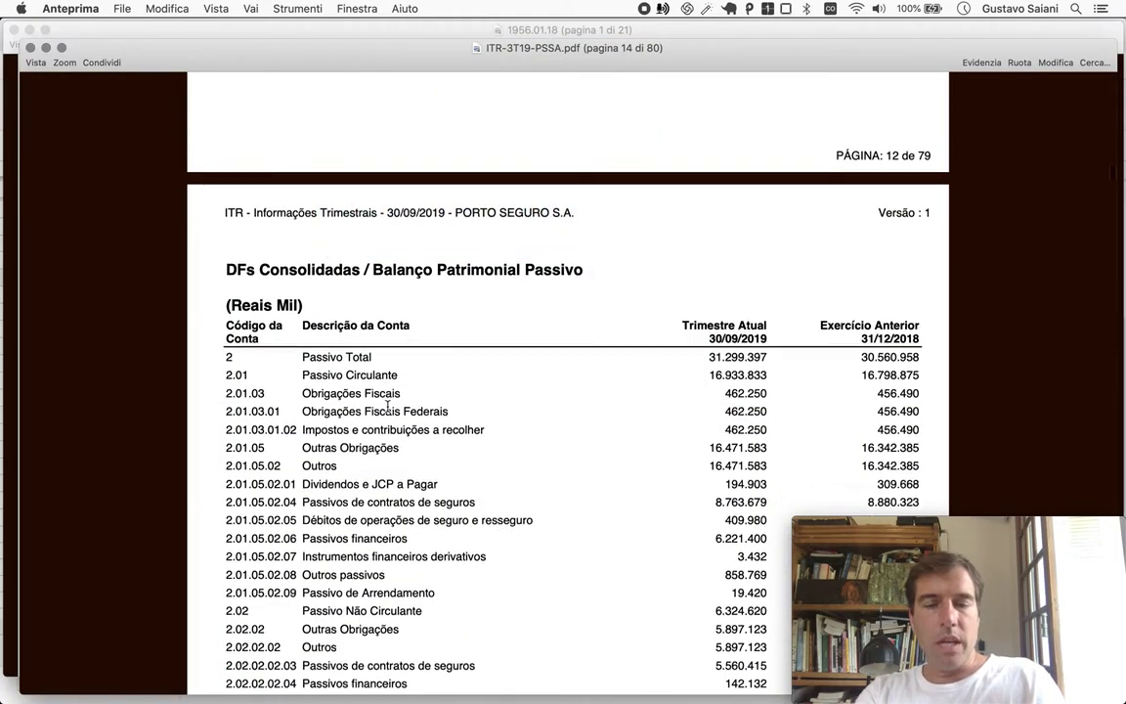
scroll(388, 405, "down", 10)
scroll(387, 405, "up", 5)
scroll(387, 405, "up", 5)
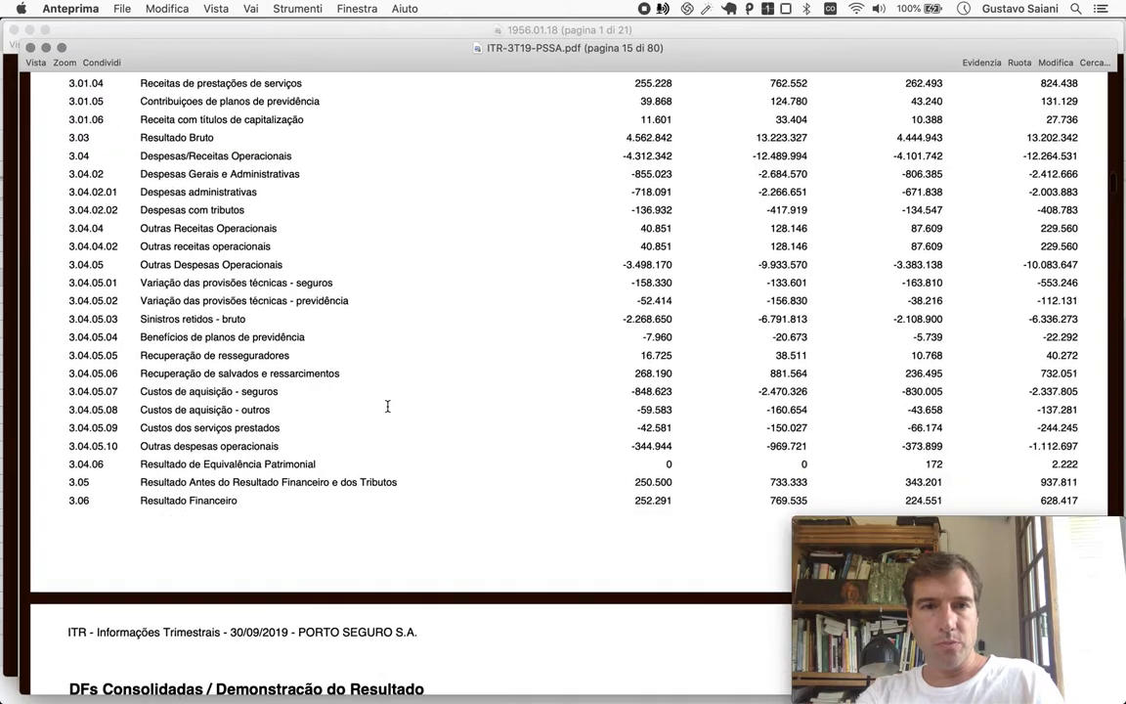
scroll(387, 405, "down", 6)
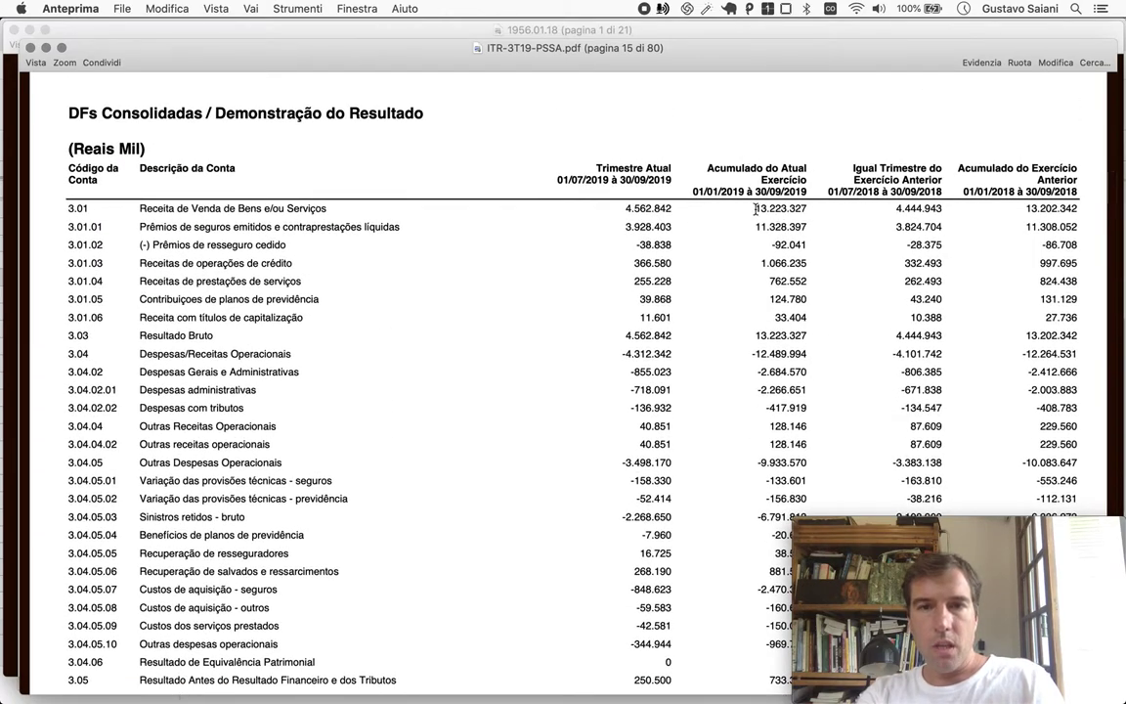
key("super+Tab")
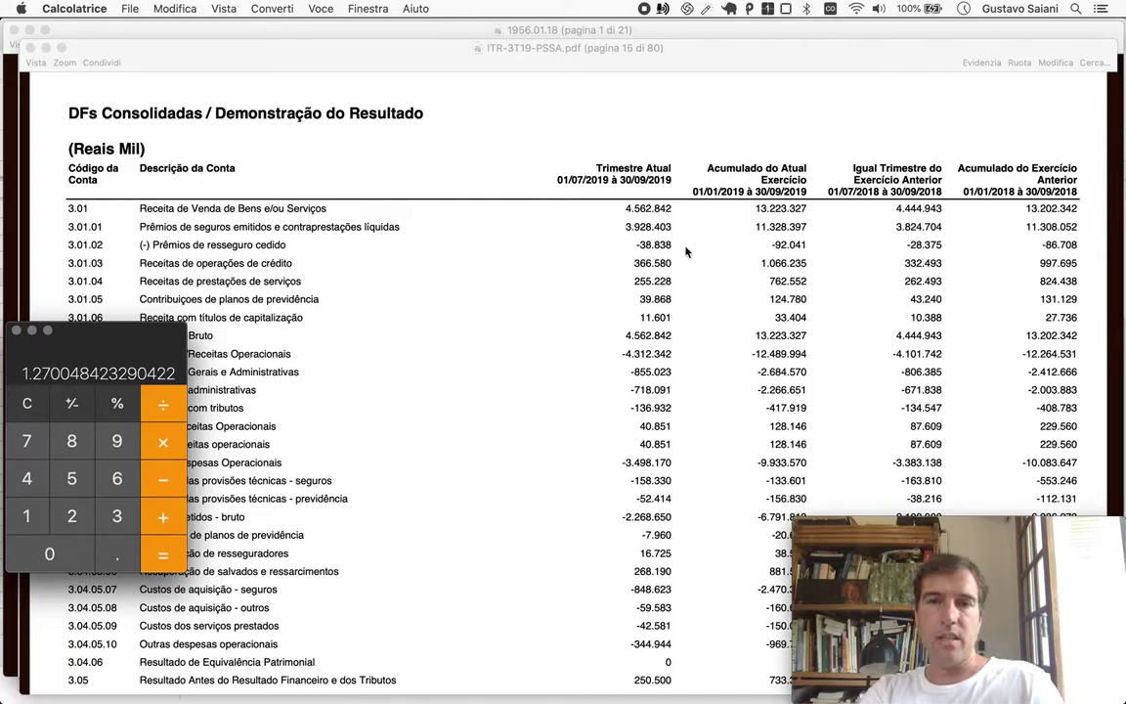
type("132")
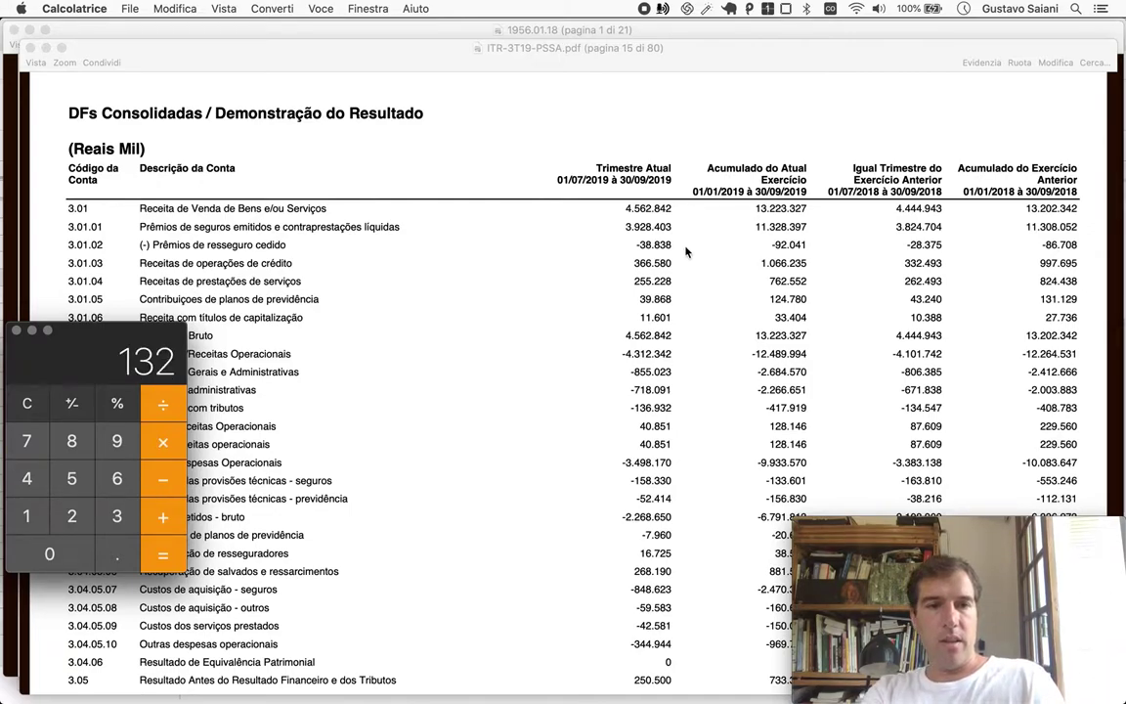
type("23/3*4=")
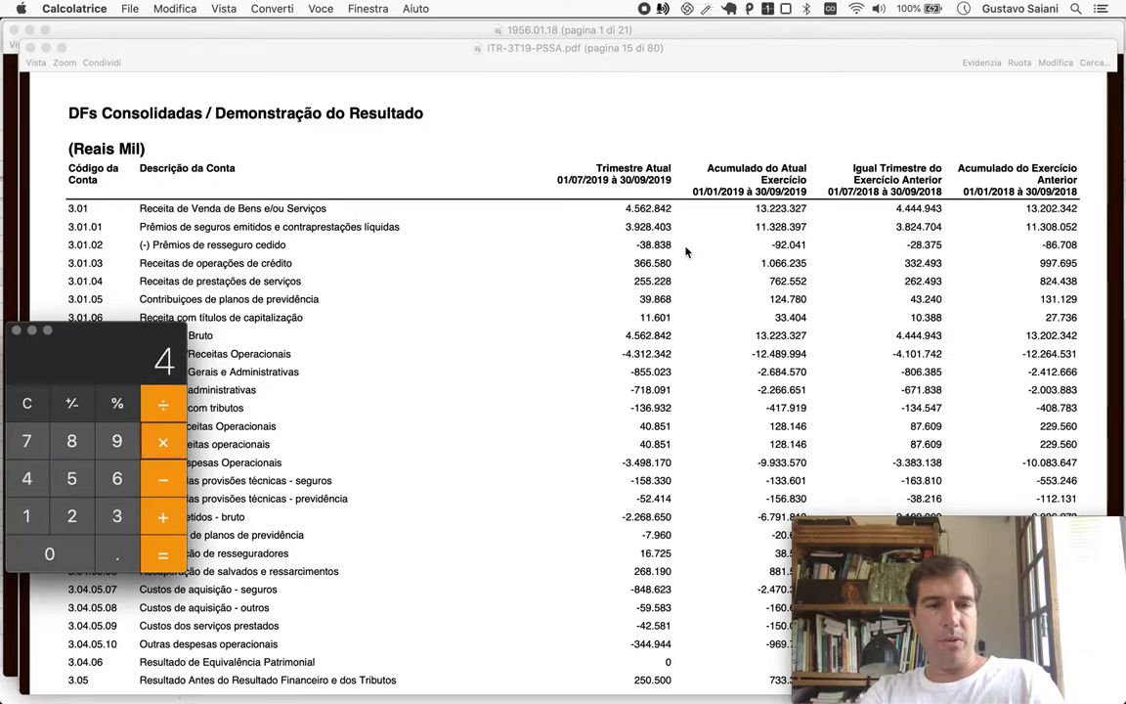
Switch back to the spreadsheet in Chrome and enter 17631 as Porto Seguro's 3T19 Revenue in J19.
key("super+Tab")
key("super+Tab")
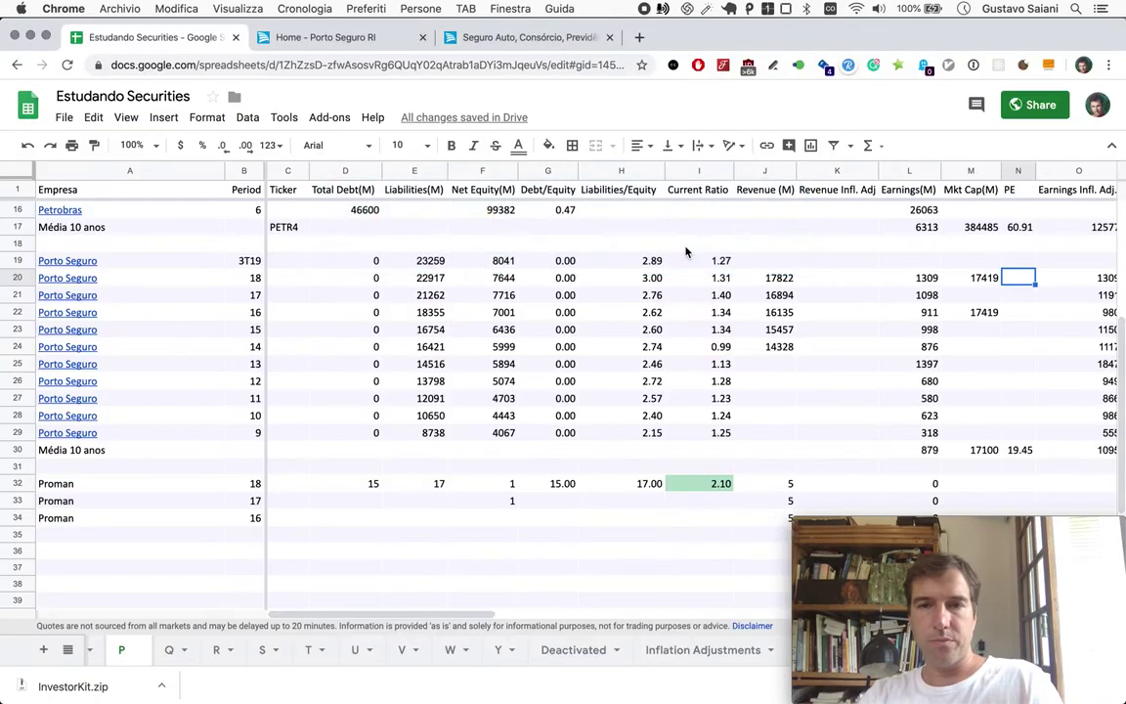
key("Left")
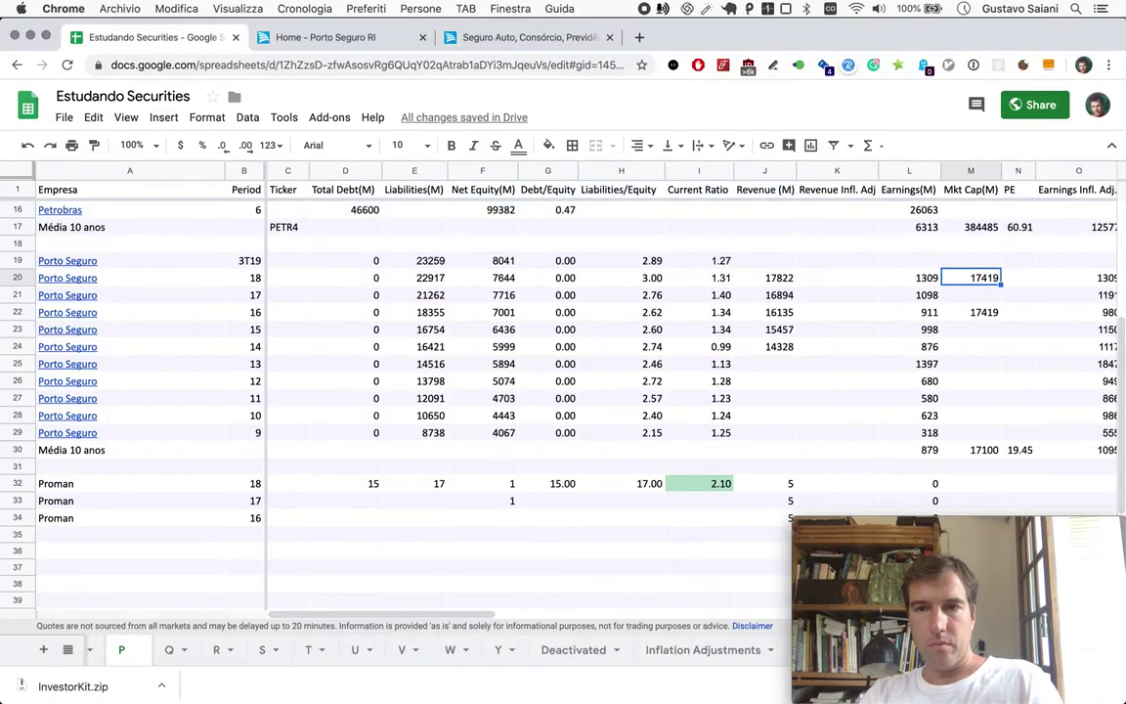
key("Left")
key("Left")
key("Left")
key("Up")
type("17631")
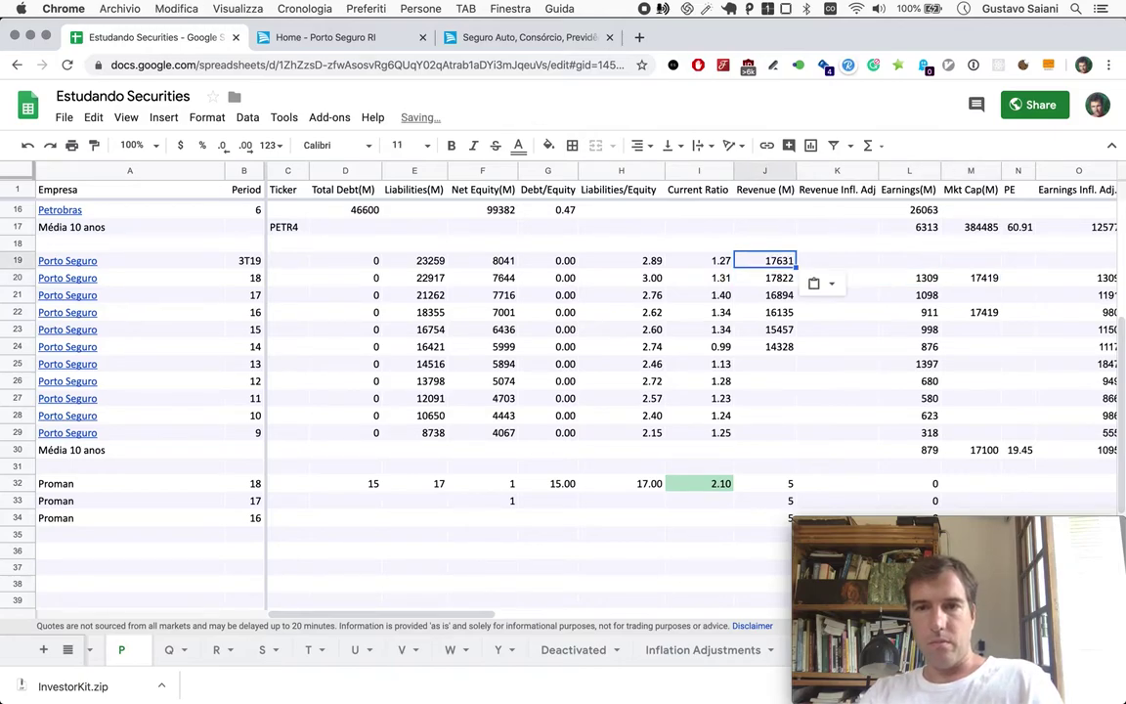
Compare Porto Seguro's 3T19 revenue with the revenue for period 18.
key("Down")
key("Up")
key("Down")
key("Up")
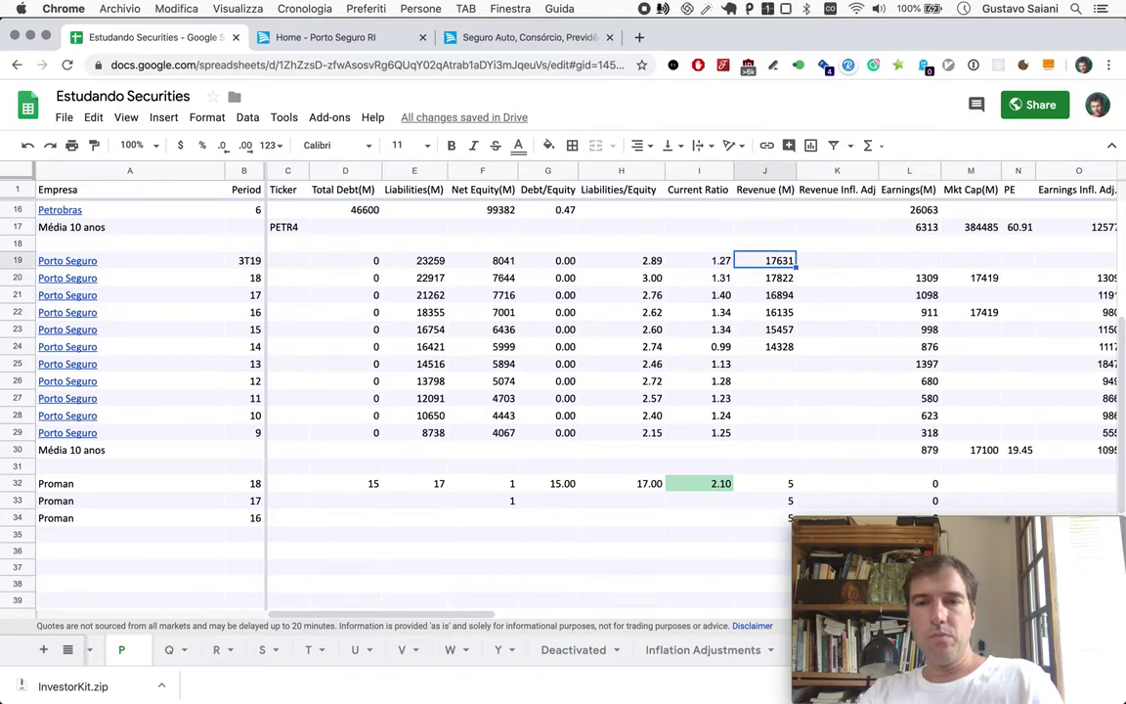
key("Down")
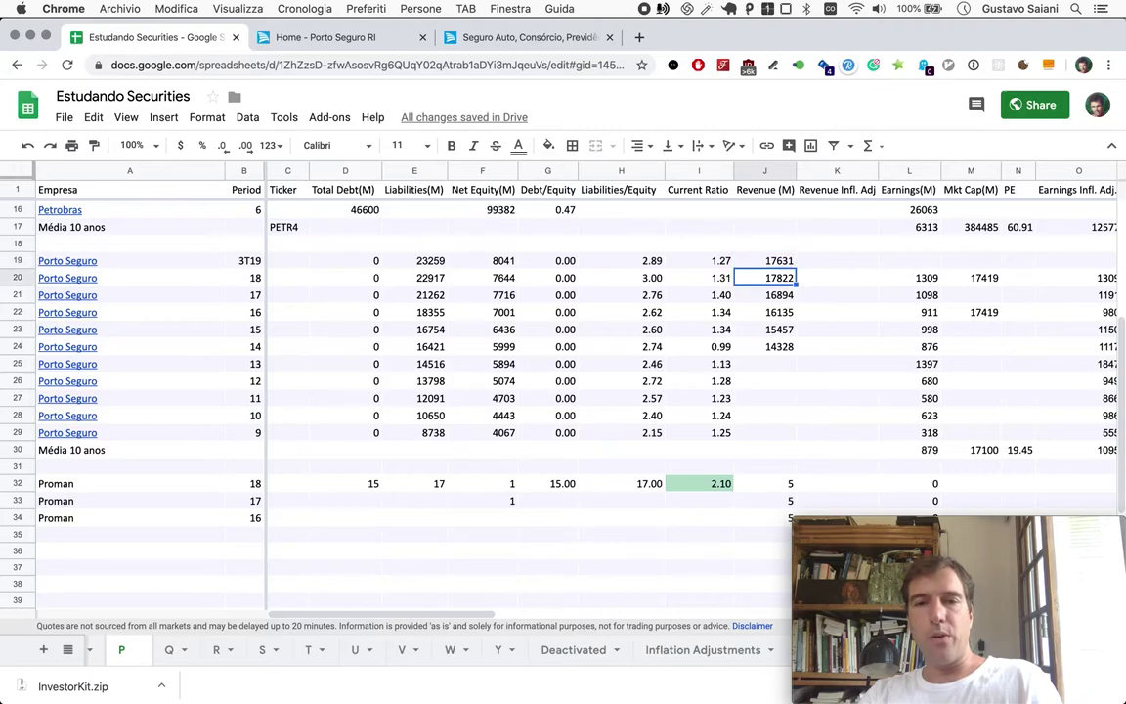
Look across Porto Seguro's 3T19 row from Revenue to PE Infl Adj and locate the empty Earnings cell L19.
key("Up")
key("Right")
key("Right")
key("Right")
key("Right")
scroll(625, 391, "right", 4)
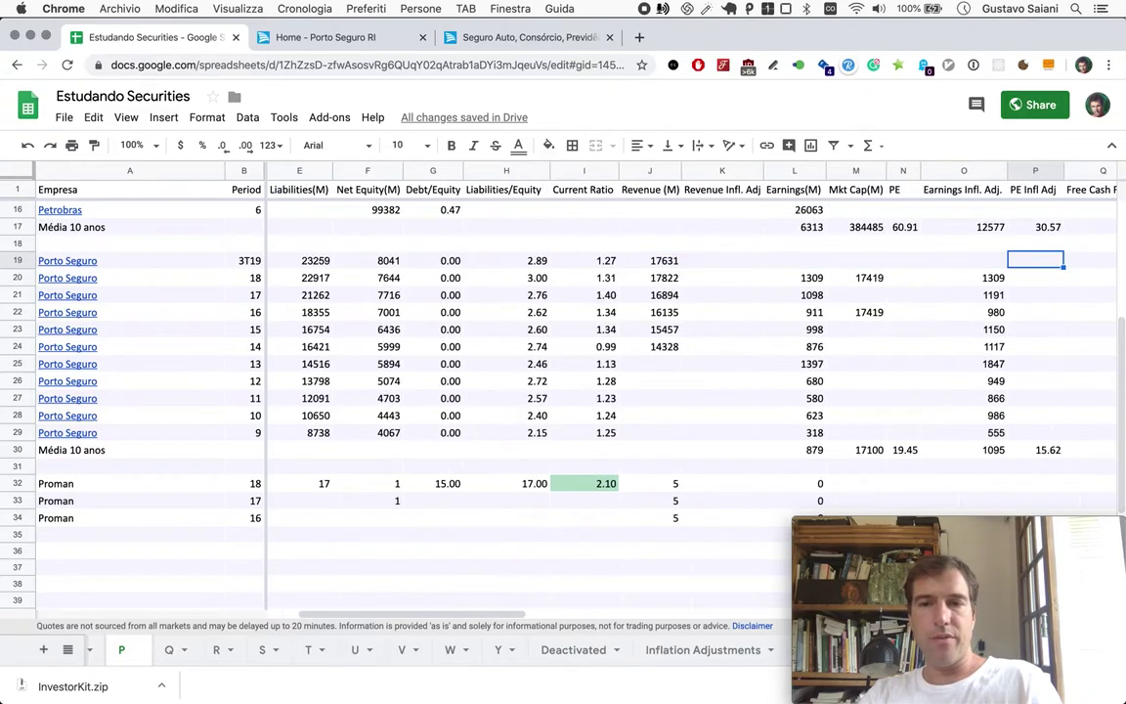
key("Left")
key("Left")
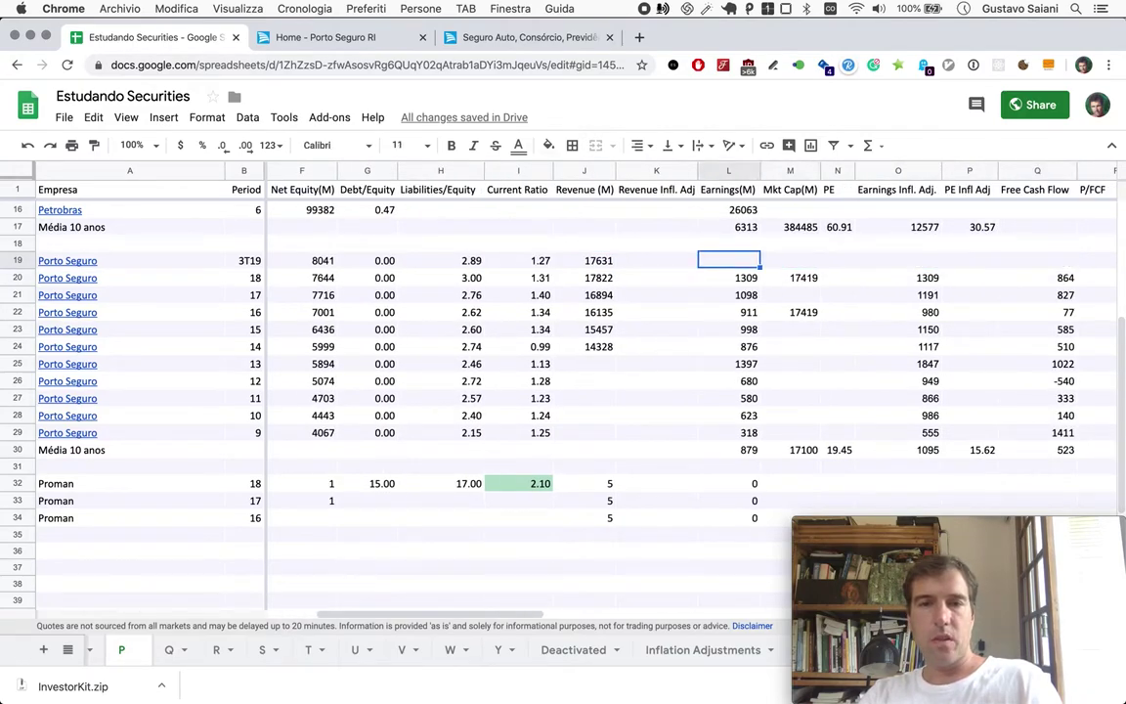
key("Left")
key("Right")
left_click(583, 260)
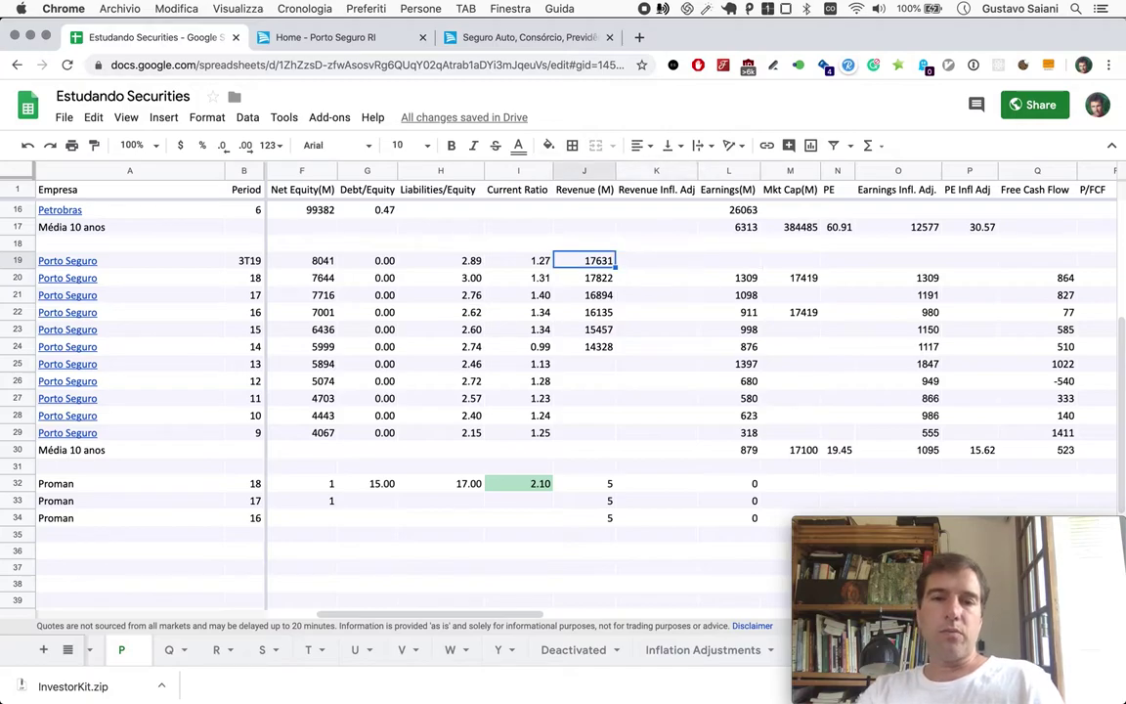
key("Right")
key("Right")
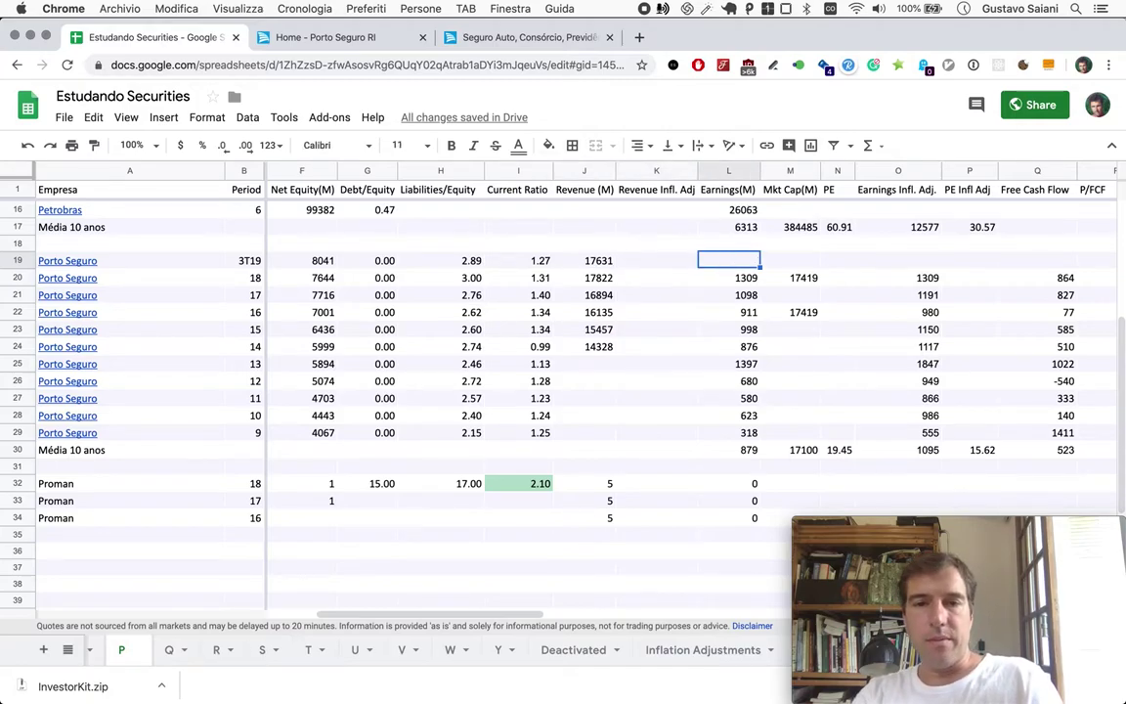
Find the accumulated 2019 consolidated profit in the PDF's income statement and annualize it in Calculator as 1008 + 336.
key("super+space")
type("calc")
key("Return")
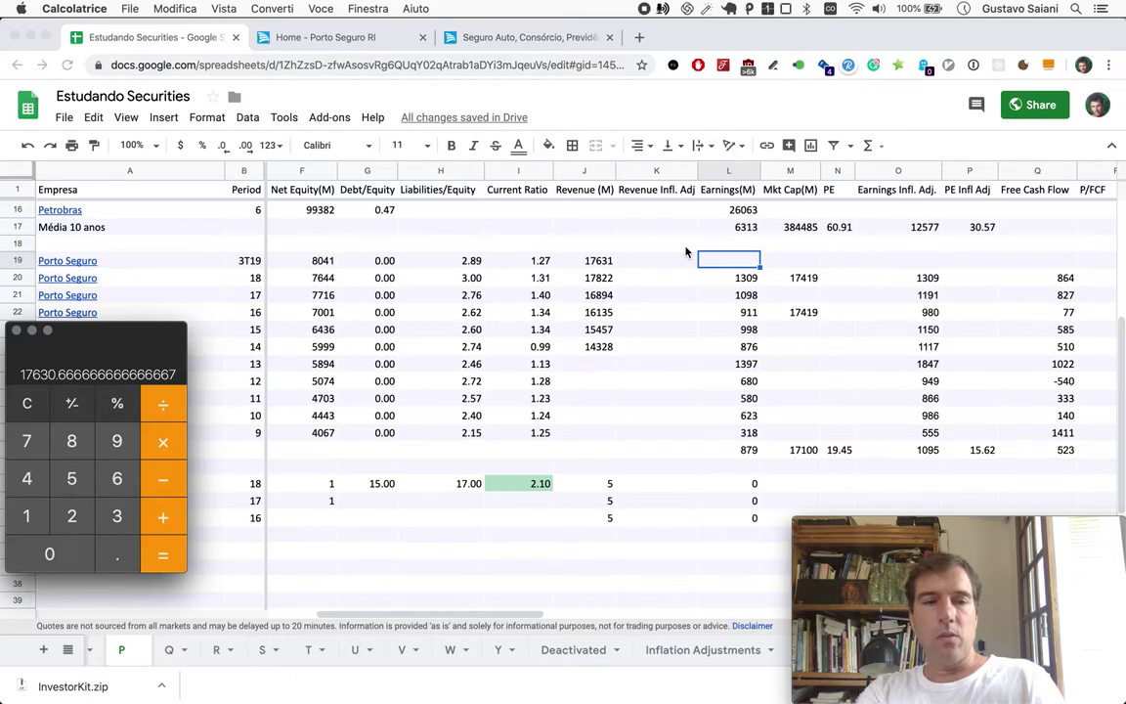
key("super+Tab")
scroll(508, 408, "down", 5)
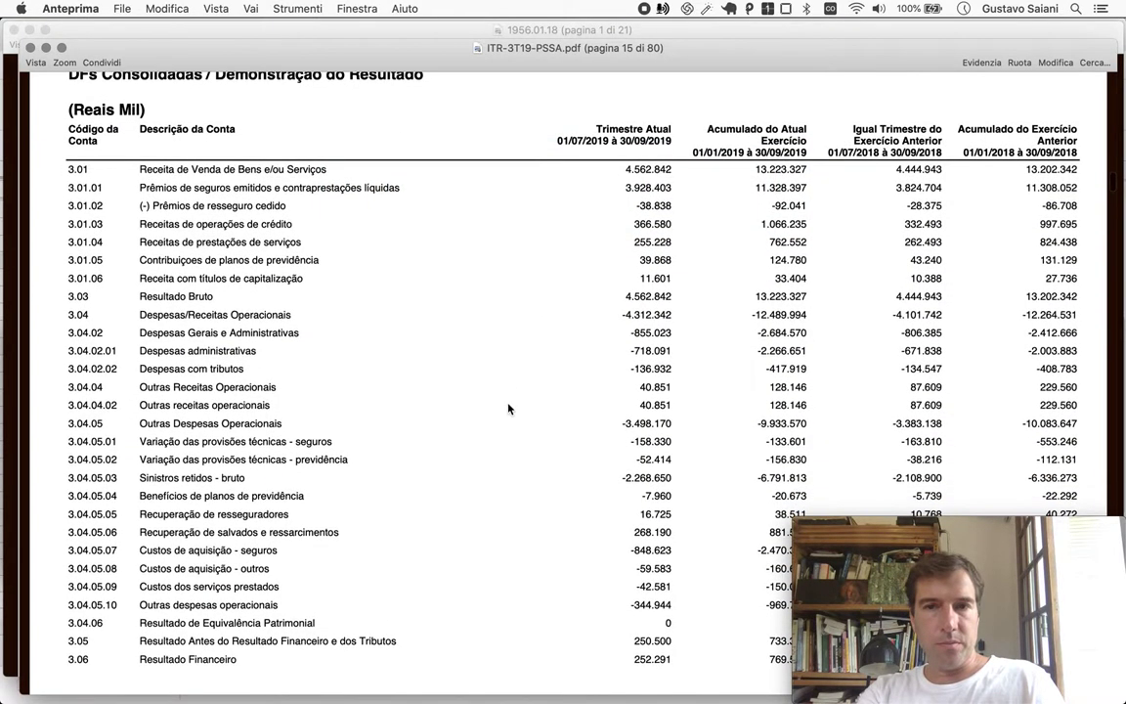
scroll(762, 388, "down", 10)
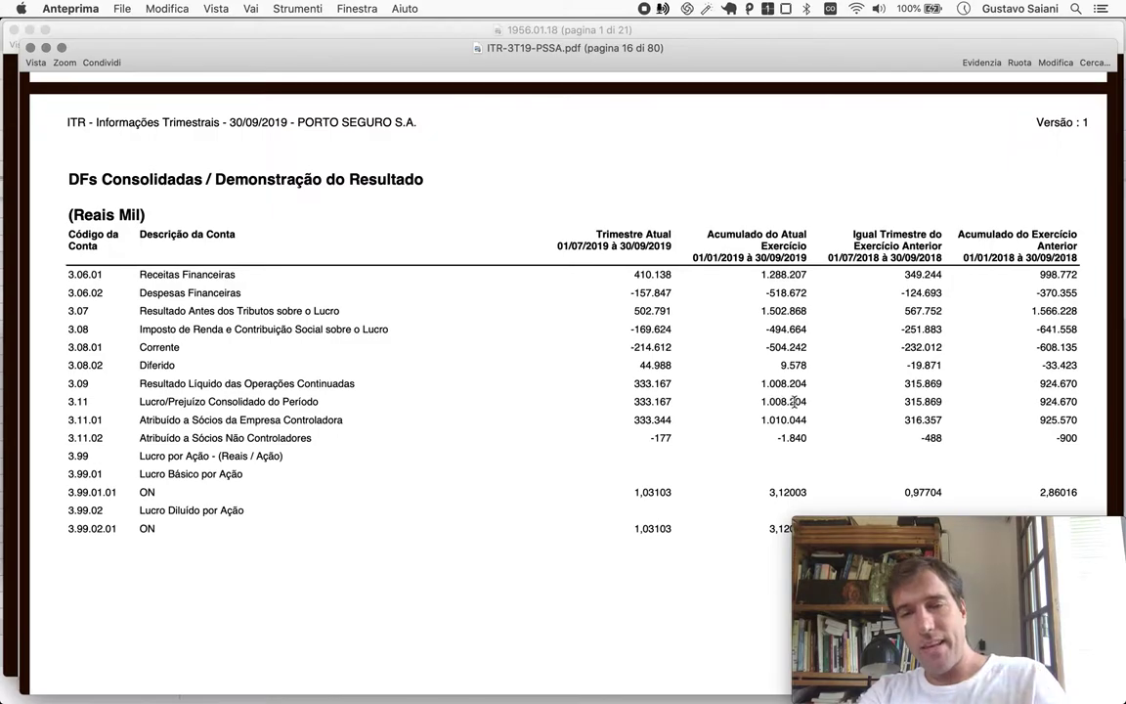
key("super+Tab")
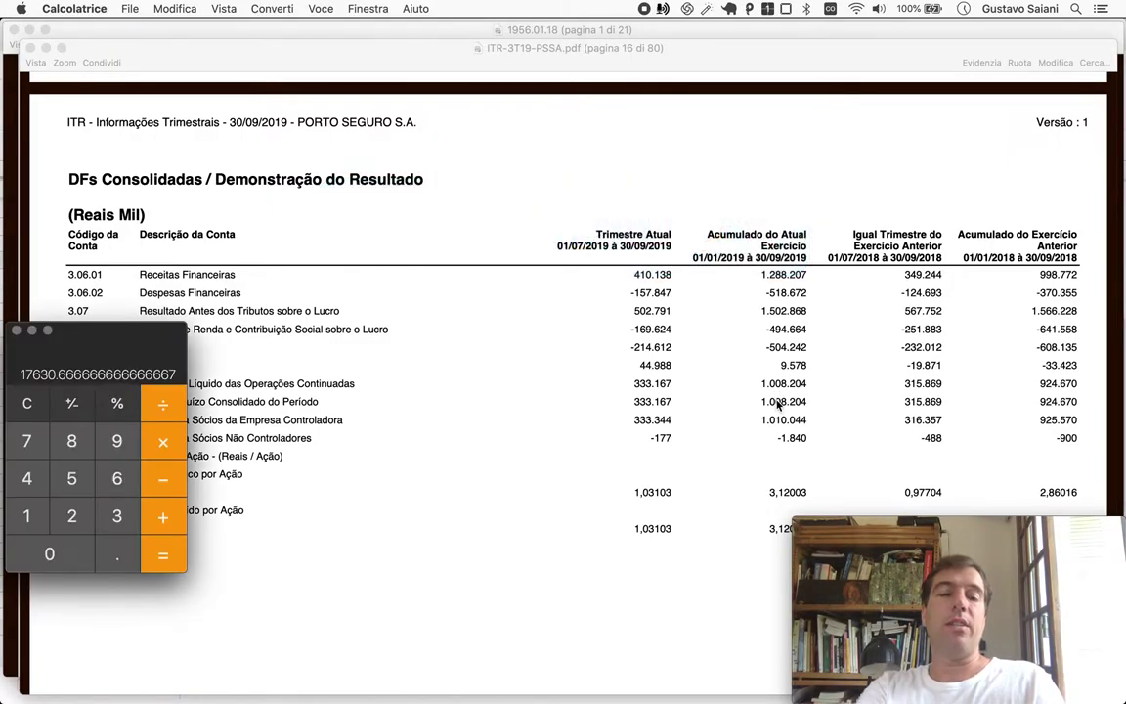
type("1008+336=")
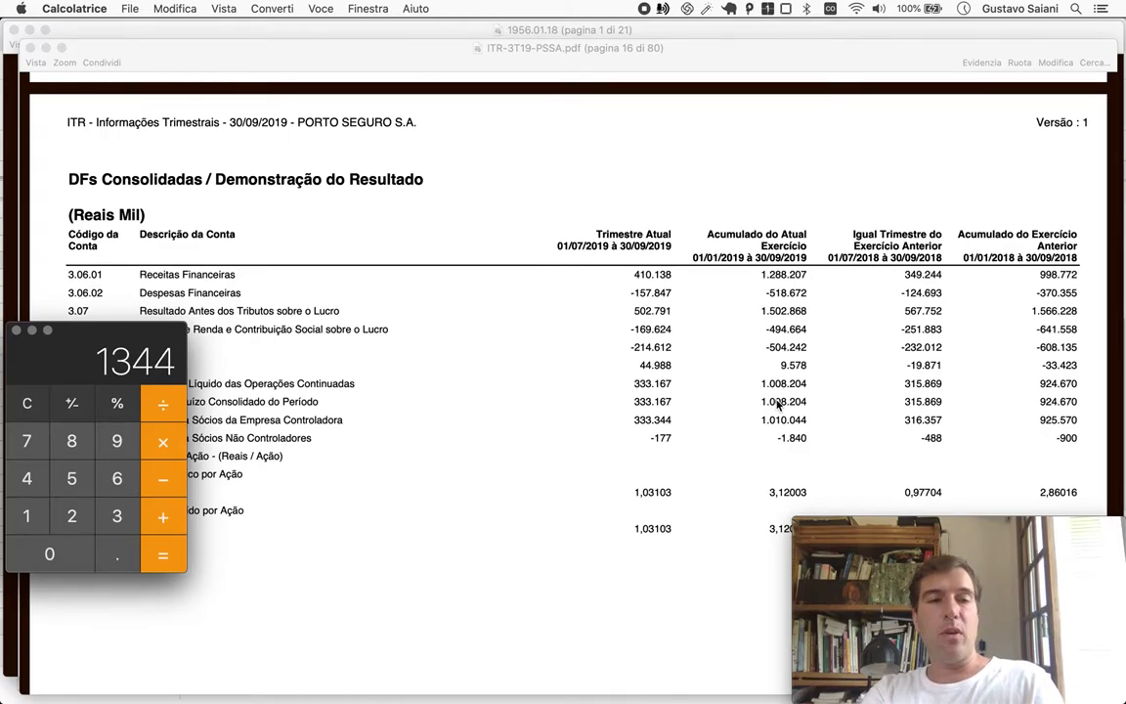
Switch back to the spreadsheet in Chrome and enter 1344 as Porto Seguro's 3T19 Earnings in L19.
key("super+Tab")
key("super+Tab")
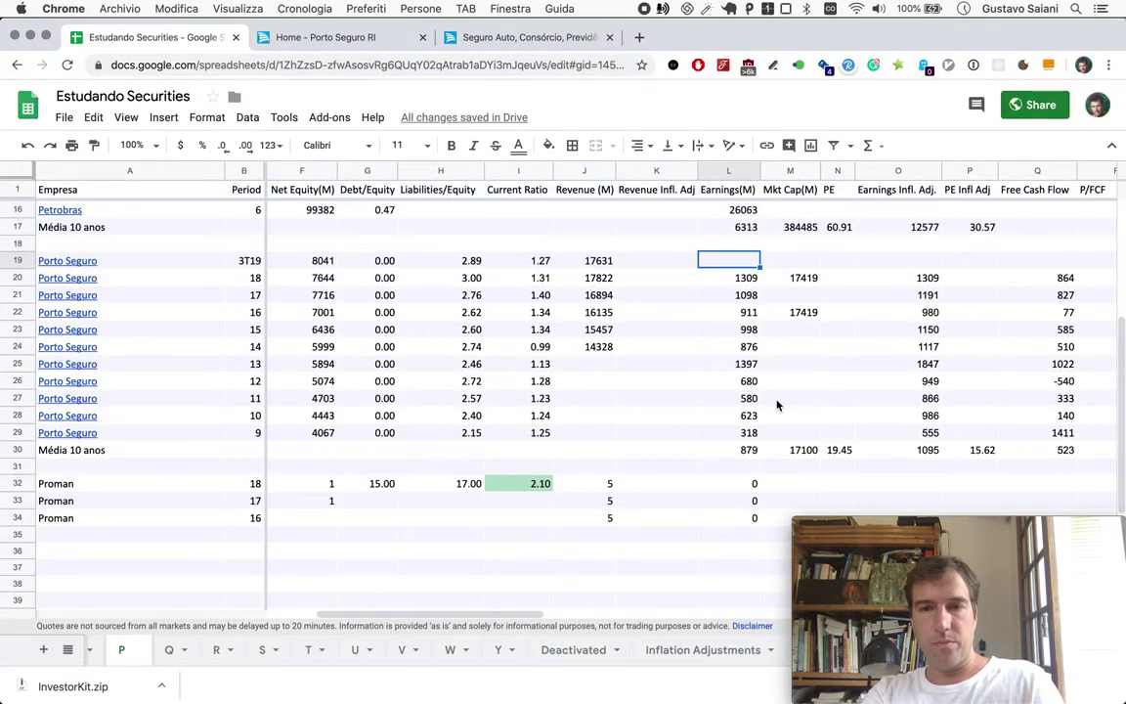
type("1344")
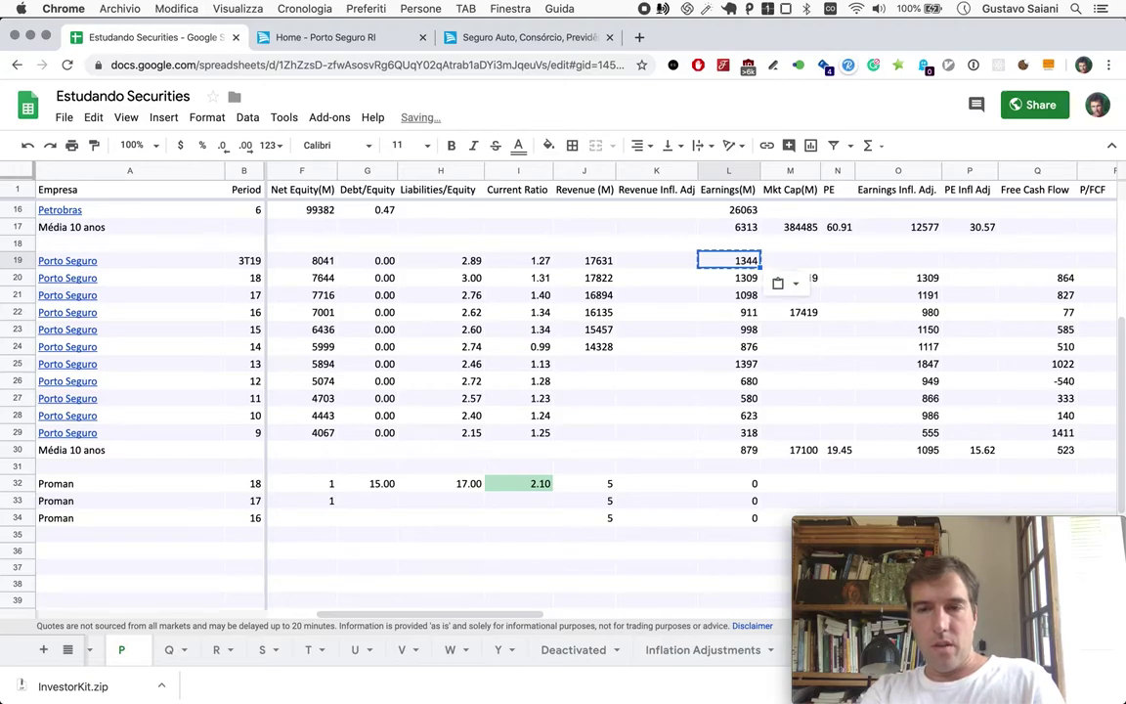
Copy the 3T19 Earnings value from L19 into the Earnings Infl. Adj. cell O19.
key("super+c")
key("Right")
key("Right")
key("Right")
key("super+v")
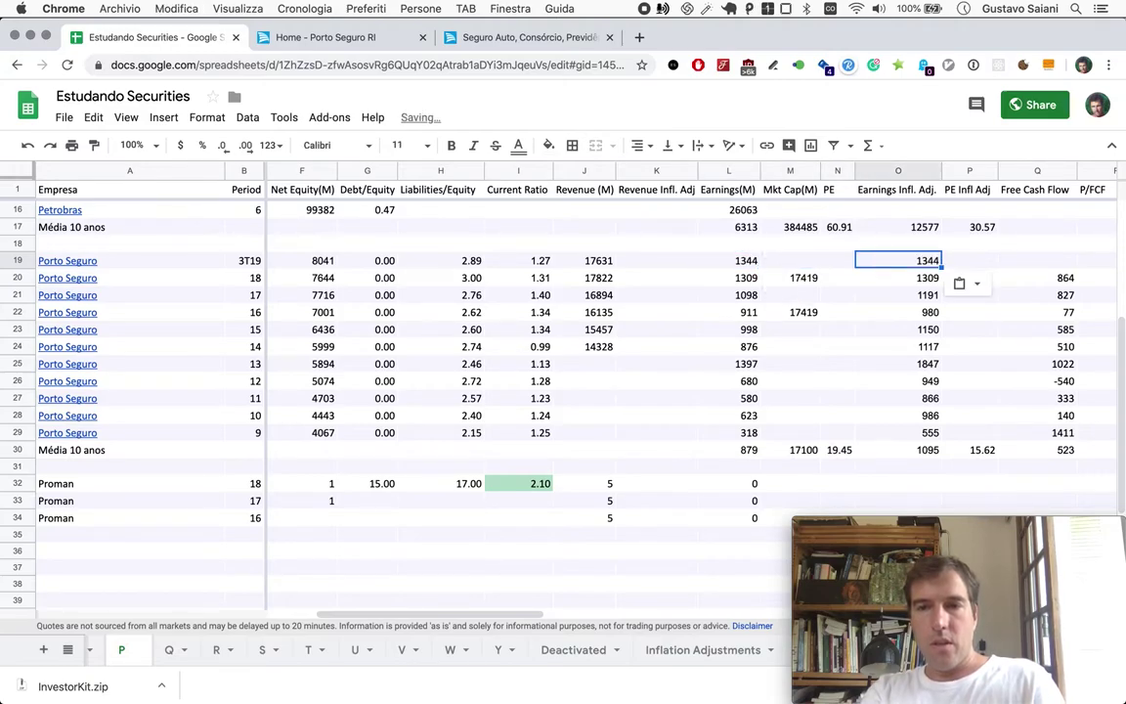
Compare Porto Seguro's 3T19 inflation-adjusted earnings with the preceding periods and look over the Free Cash Flow and P/FCF columns.
key("Down")
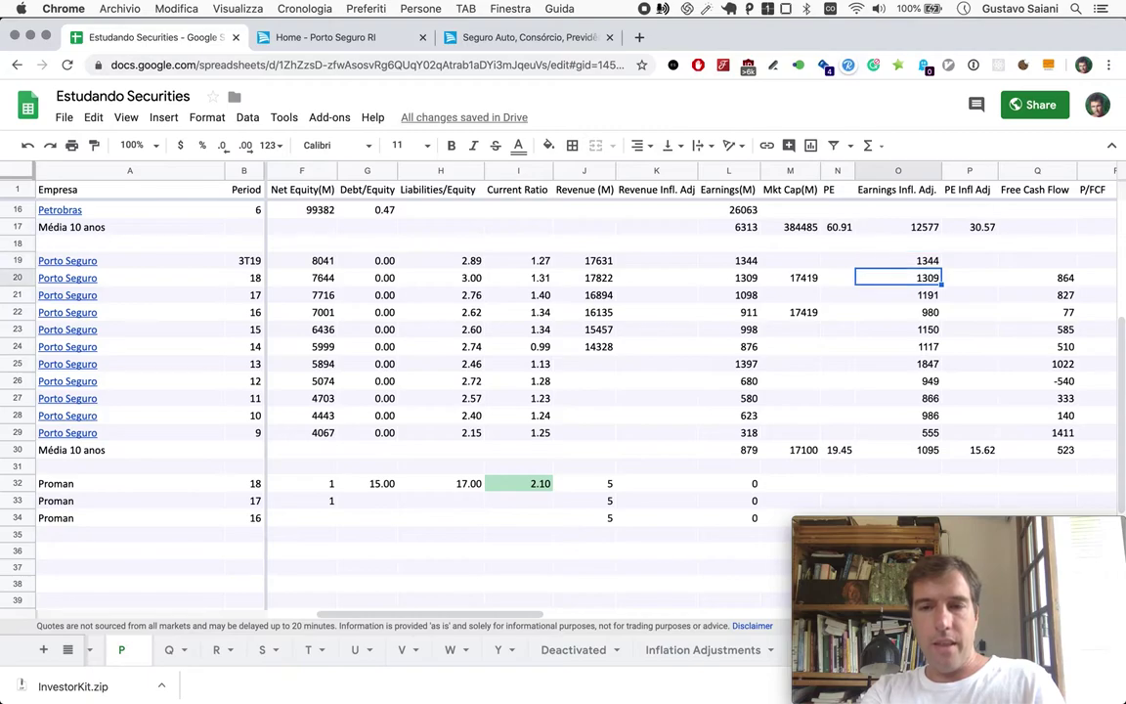
key("Up")
key("Down")
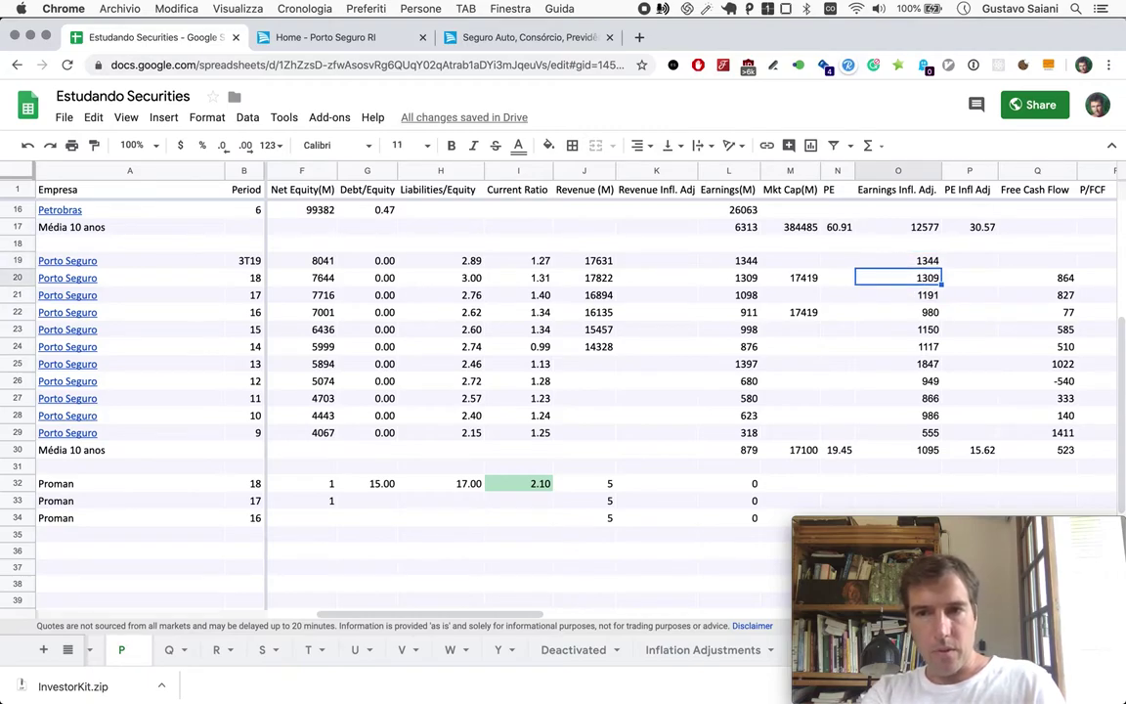
key("Down")
key("Up")
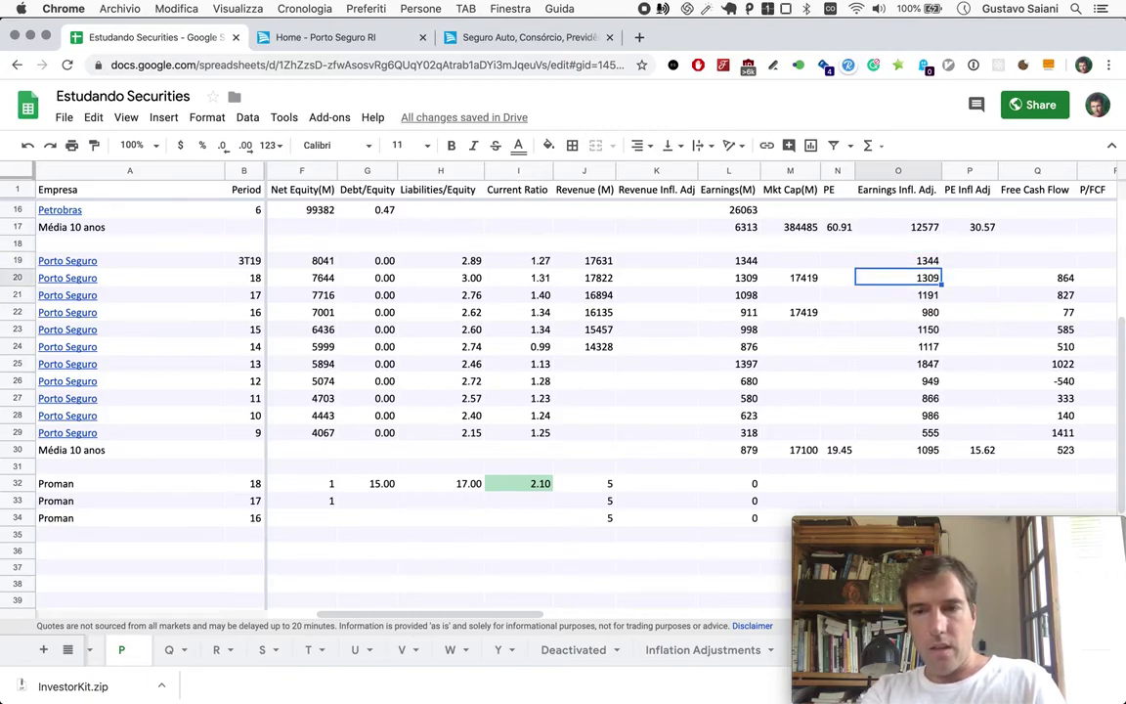
key("Down")
key("Down")
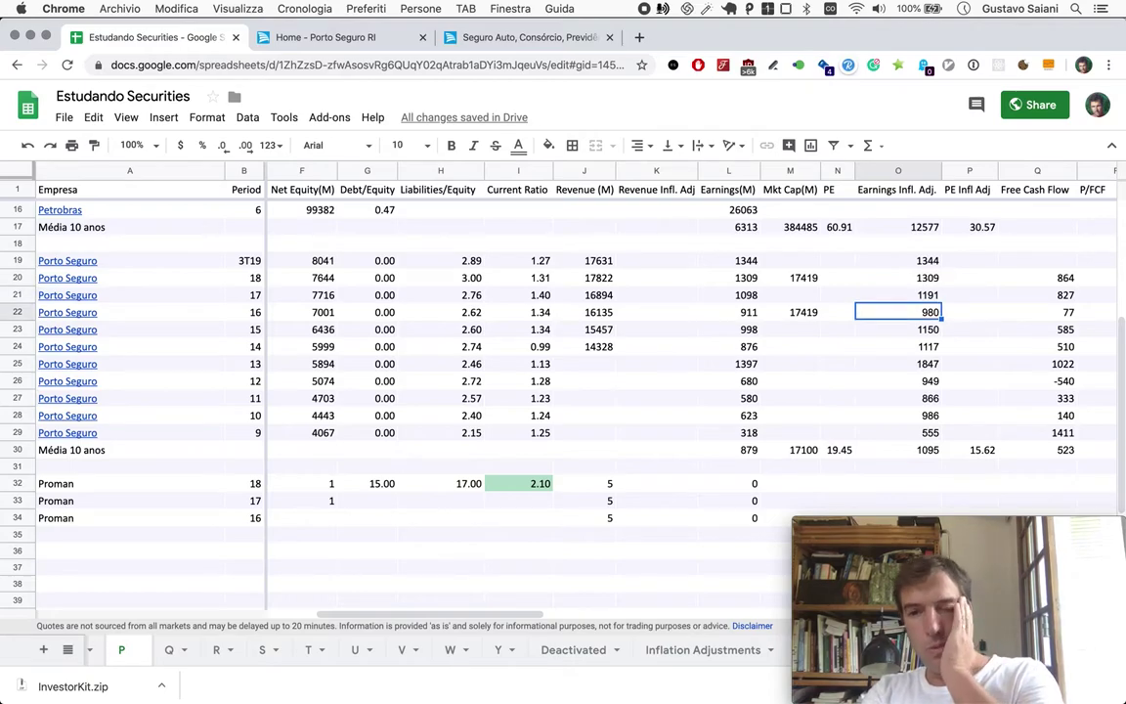
key("Up")
key("Right")
key("Right")
key("Right")
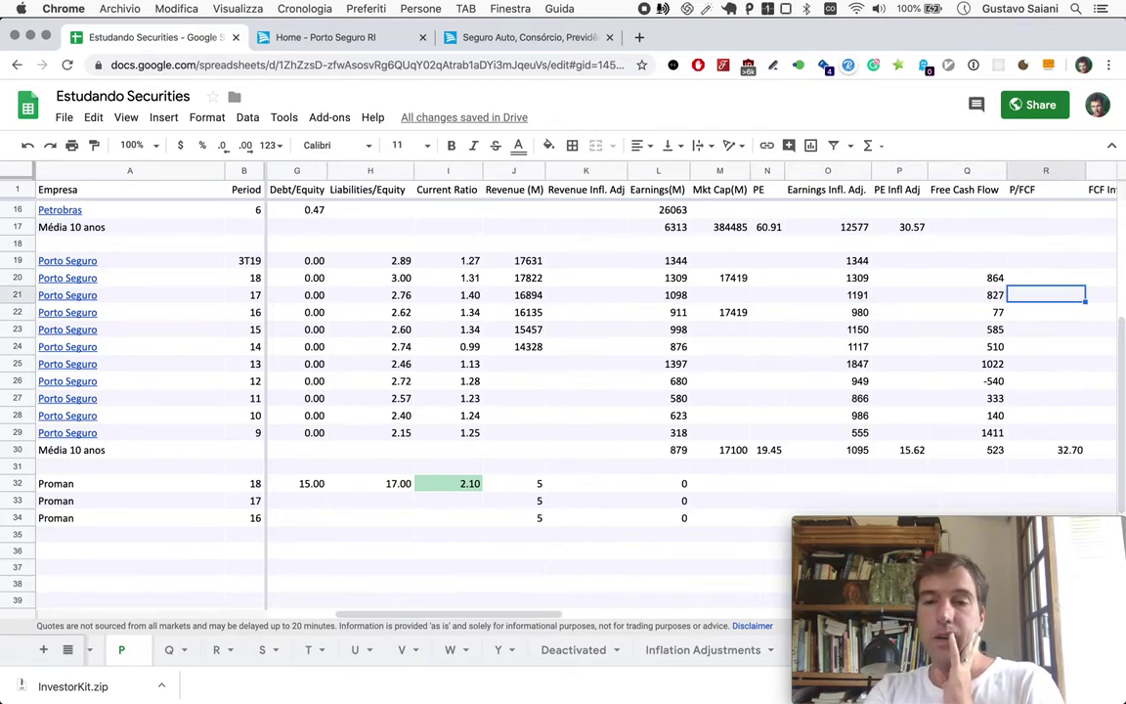
key("Right")
key("Left")
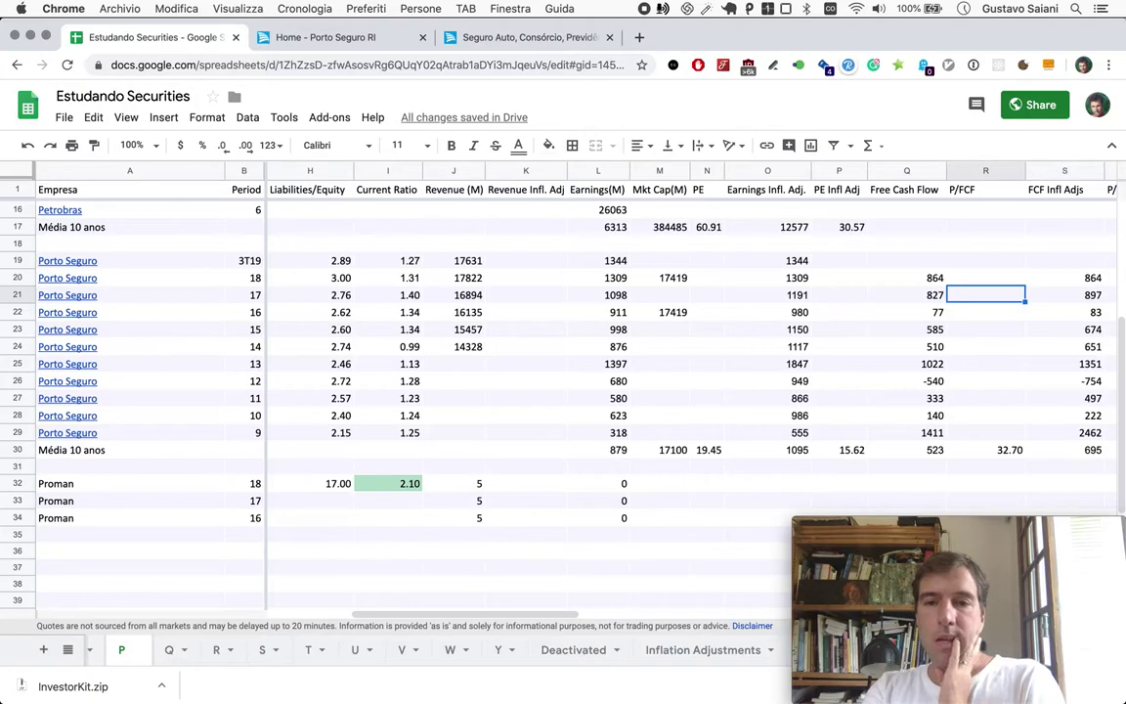
key("Left")
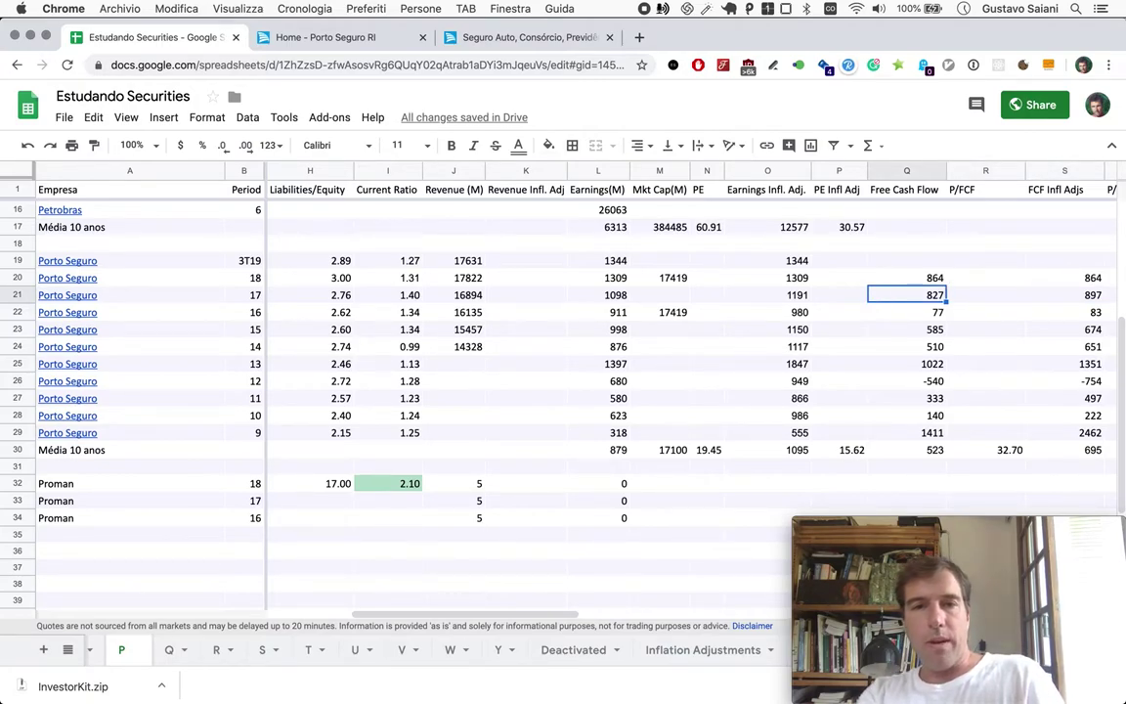
Switch to the quarterly report PDF in Preview and find the consolidated cash flow statement, Demonstração do Fluxo de Caixa.
key("super+Tab")
key("super+Tab")
scroll(560, 477, "down", 10)
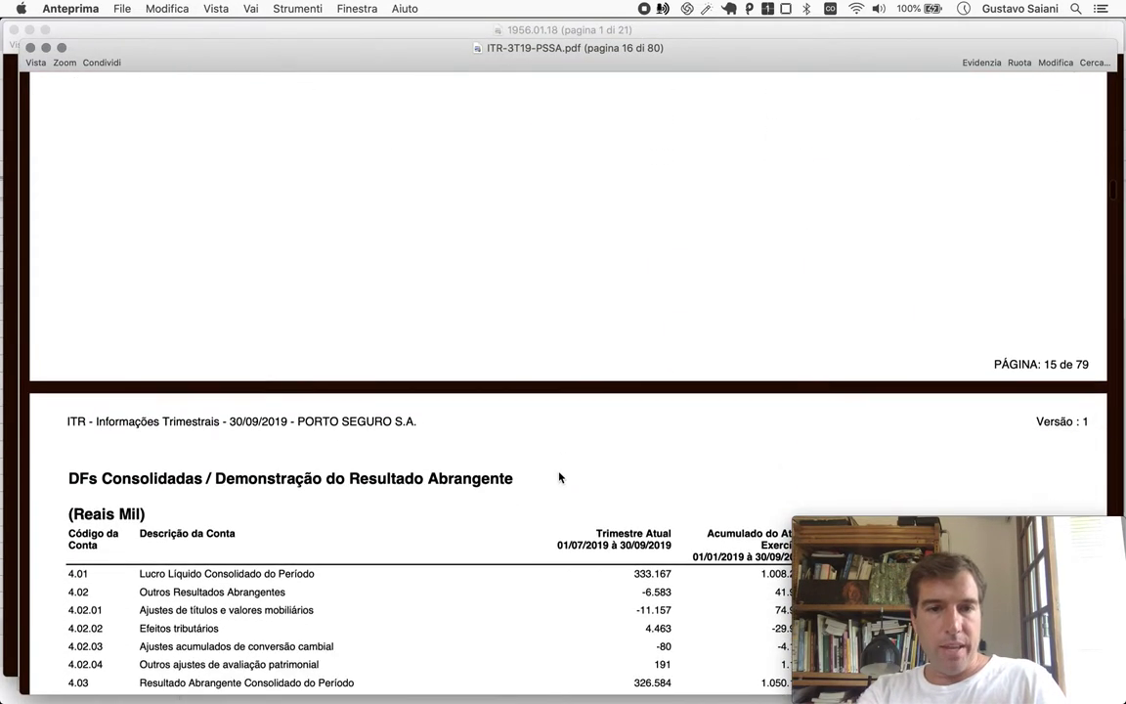
scroll(559, 476, "down", 15)
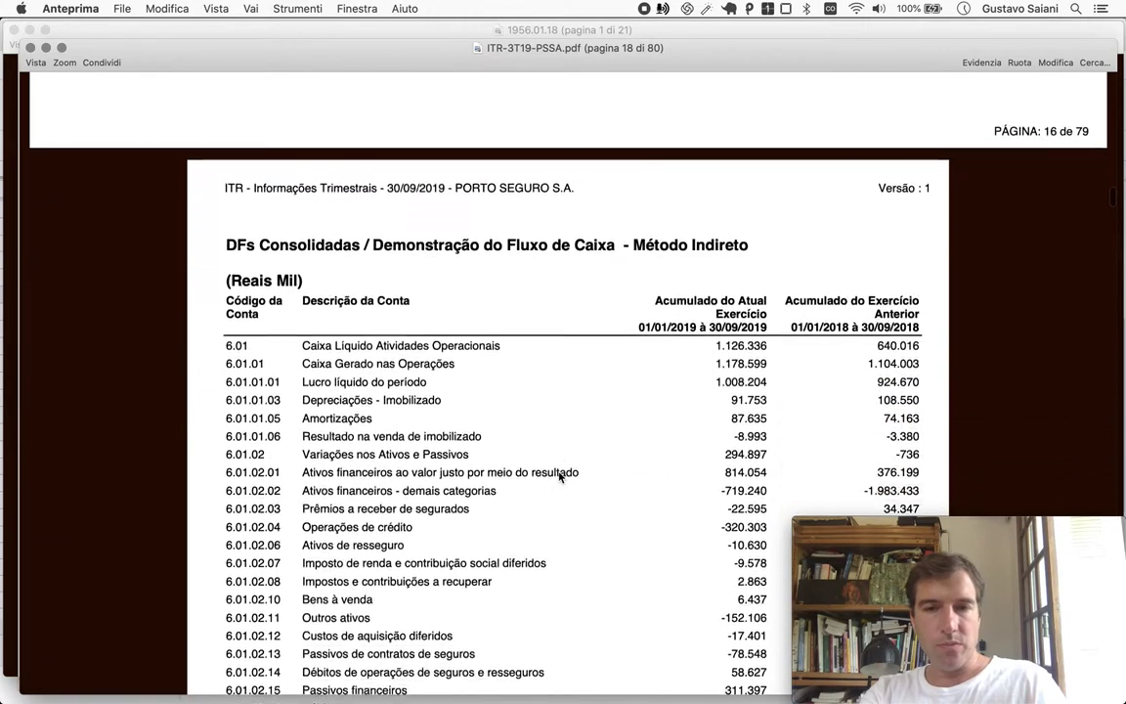
scroll(560, 476, "down", 5)
In Calculator, subtract investing outflow from operating cash as 1126 - 191, annualize it with / 3 * 4, and copy the result.
key("super+Tab")
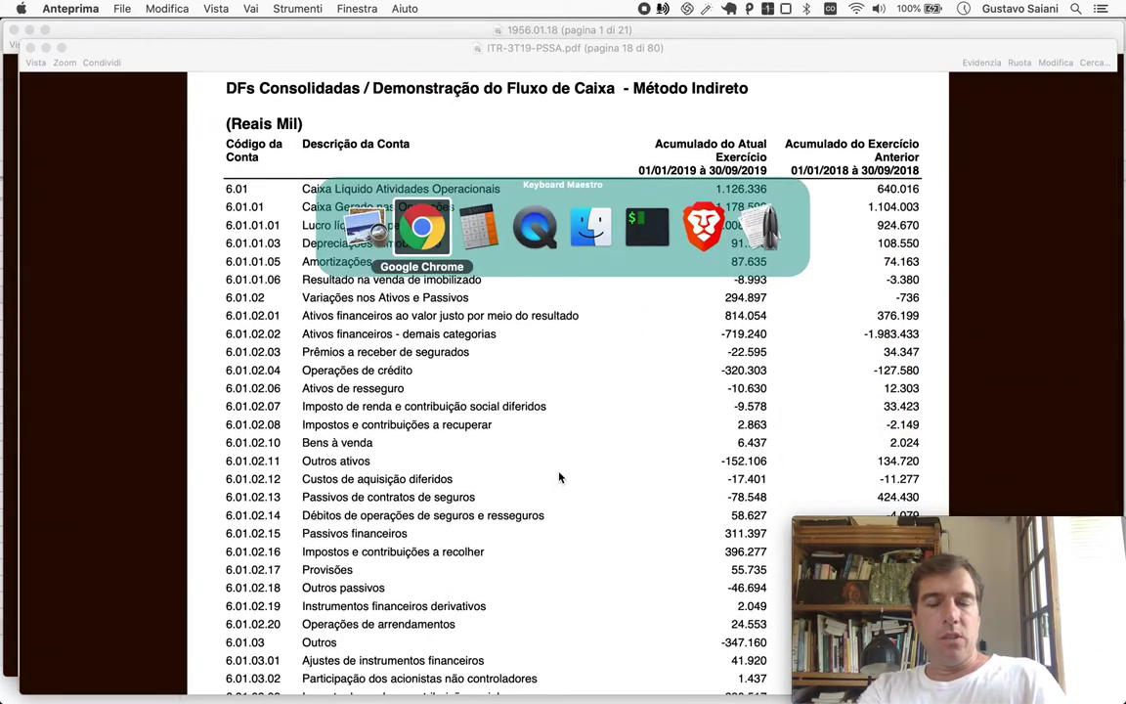
key("super+Tab")
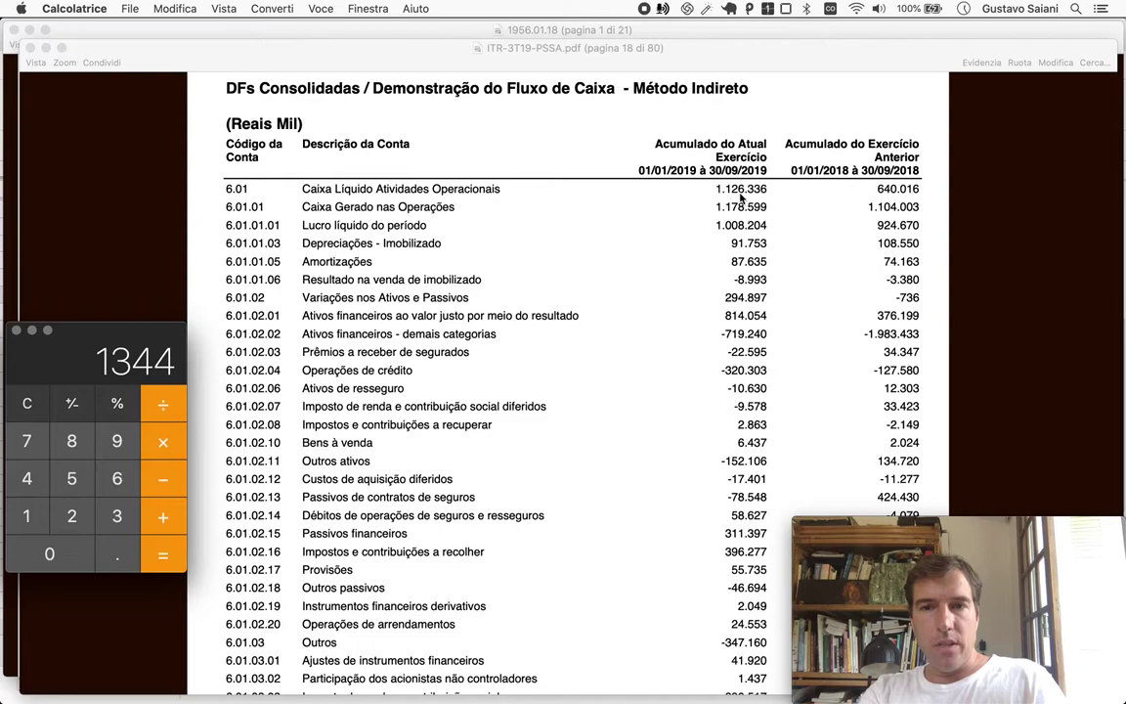
type("1125")
key("BackSpace")
type("6")
scroll(633, 326, "down", 9)
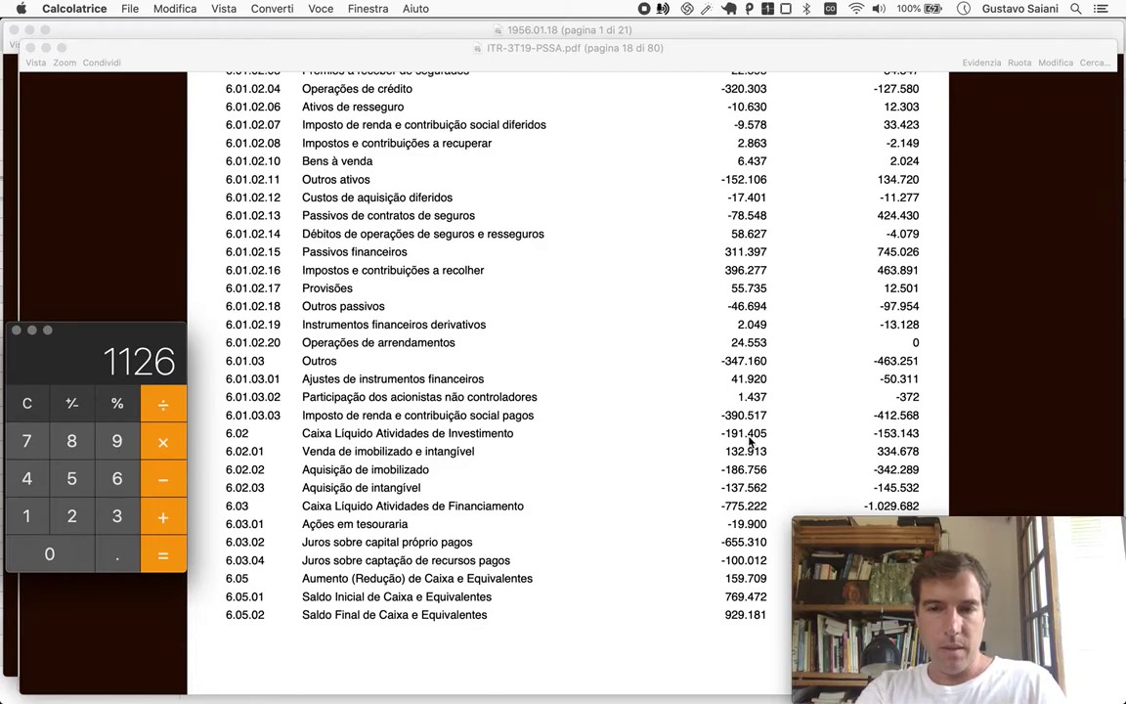
type("-191")
key("Return")
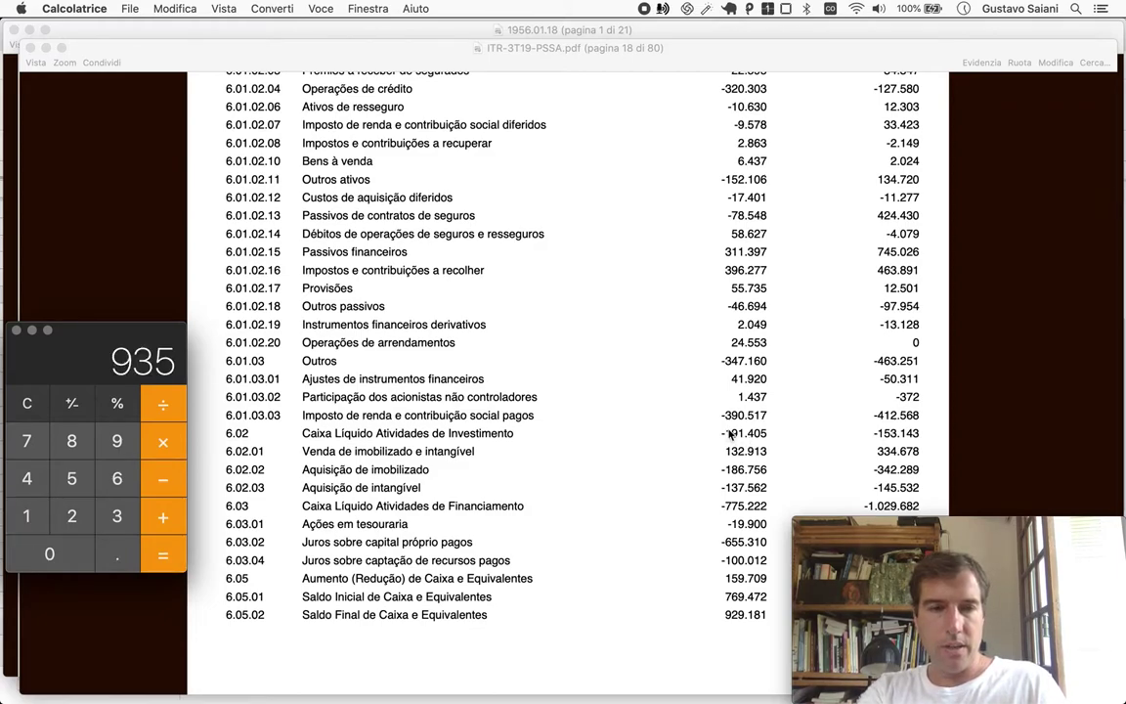
type("/3*4")
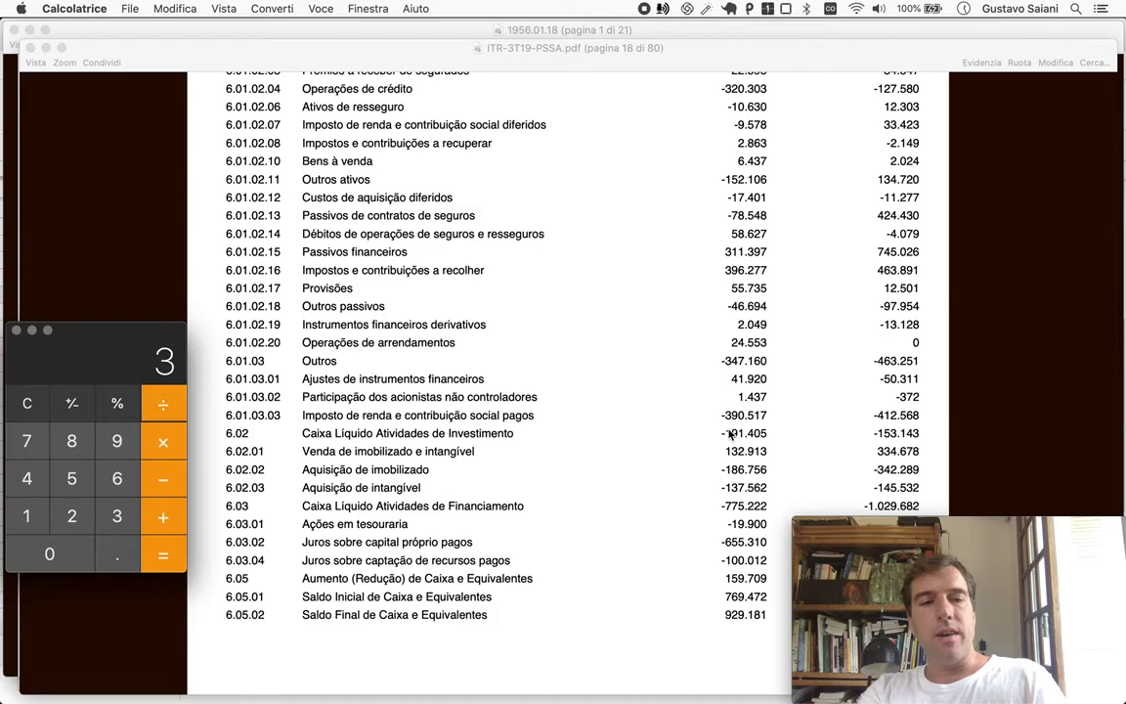
key("Return")
key("super+c")
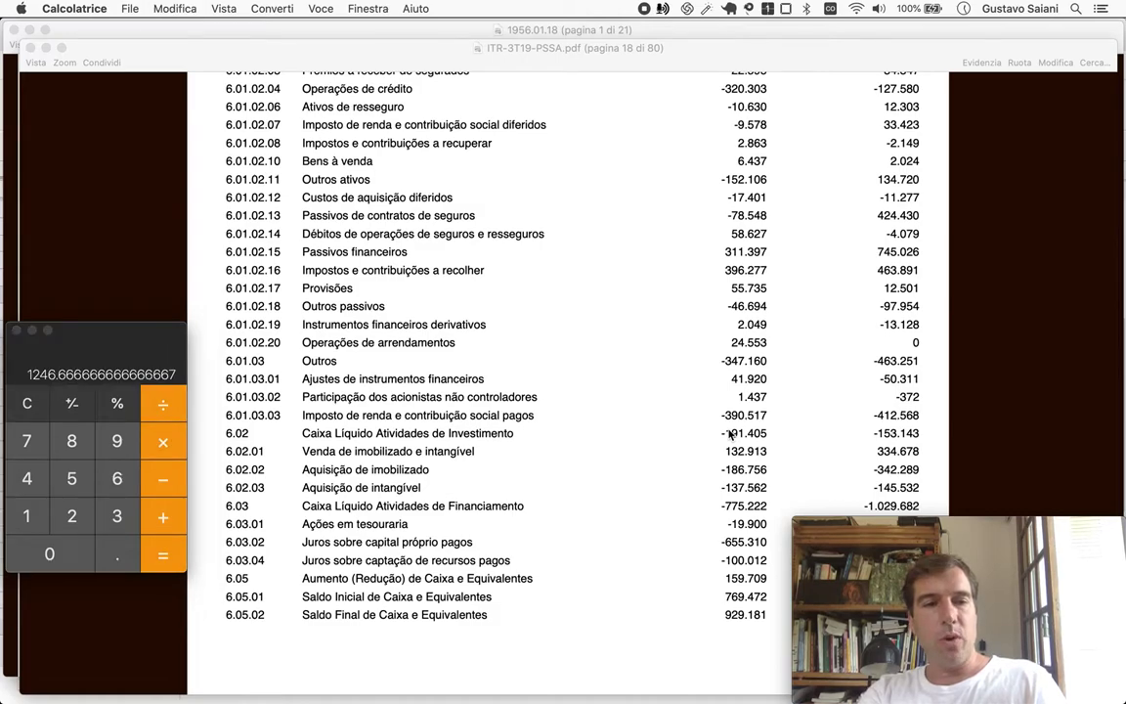
Switch back to Chrome, paste the annualized result as 3T19 Free Cash Flow in Q19, and copy it into FCF Infl Adjs in S19.
key("super+Tab")
left_click(906, 260)
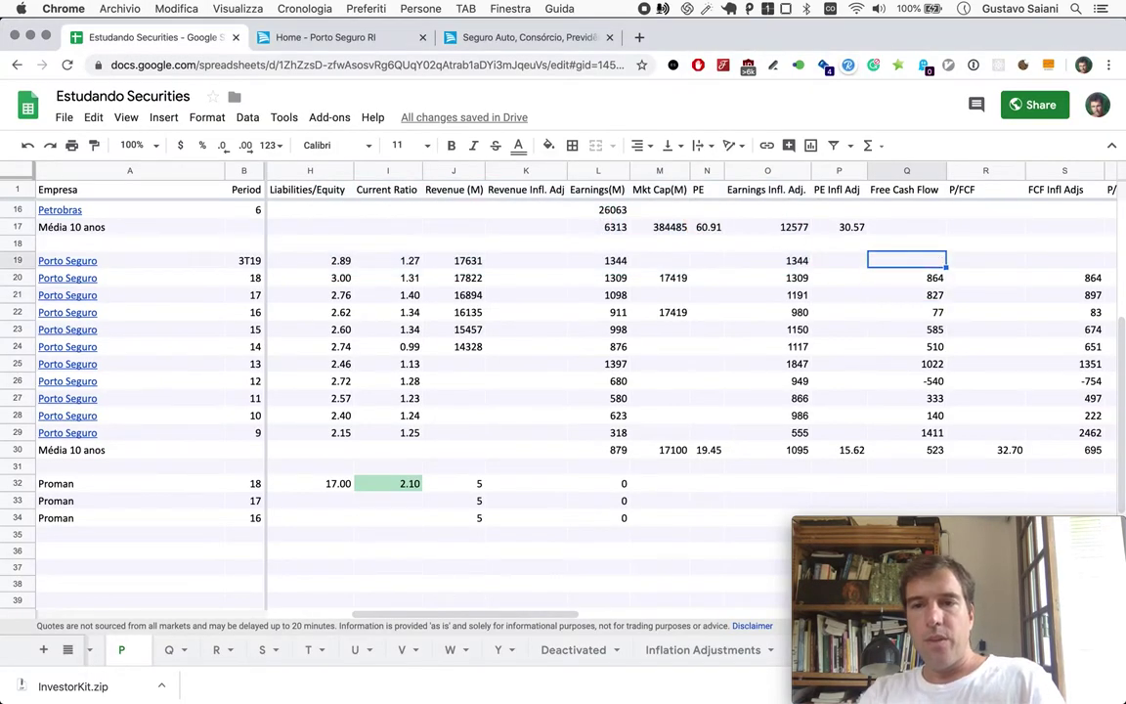
key("super+v")
key("super+c")
key("Right")
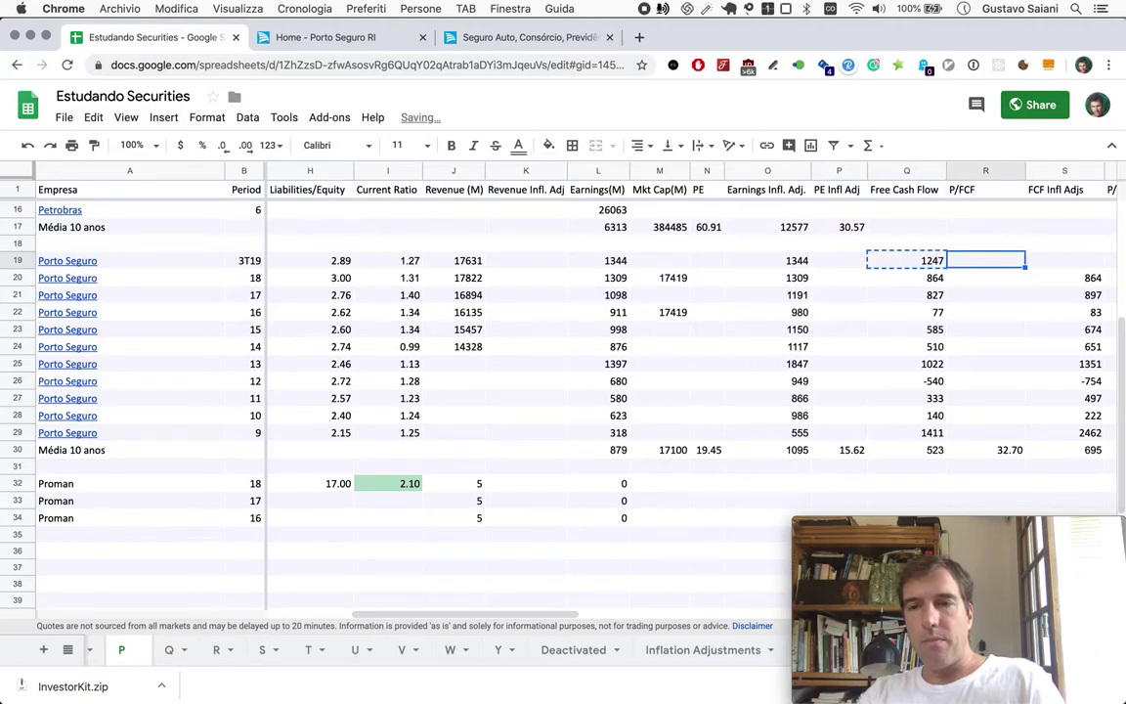
key("Right")
key("super+v")
key("Left")
key("Left")
key("Left")
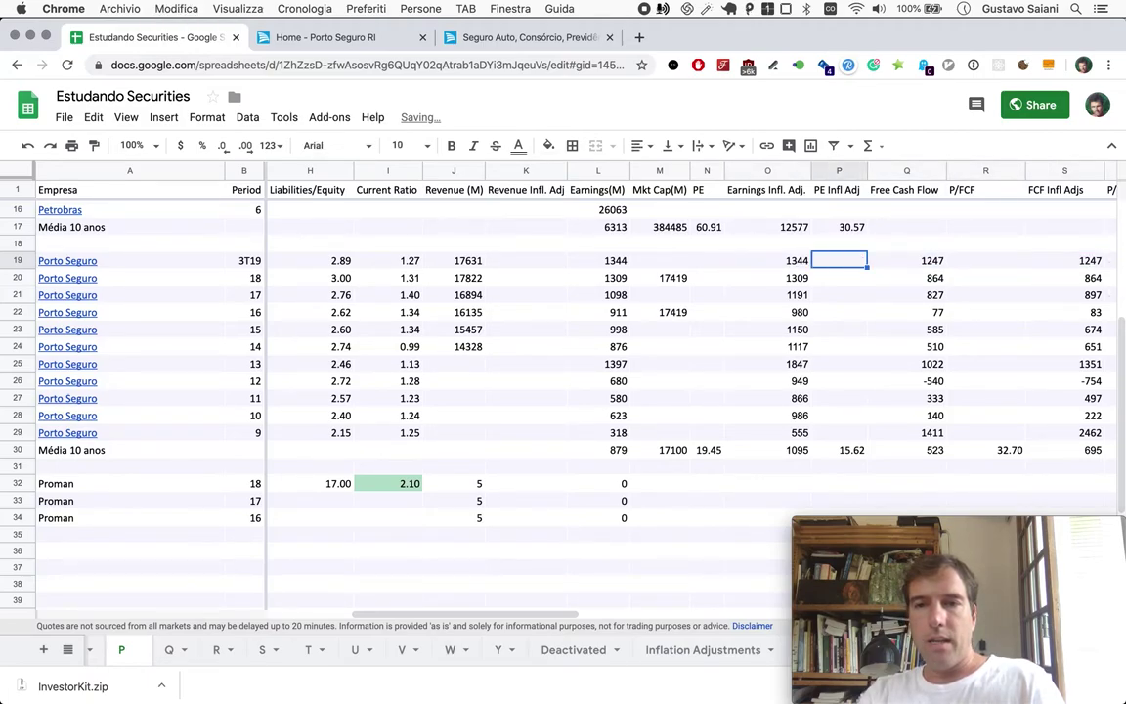
key("Right")
key("Right")
key("Right")
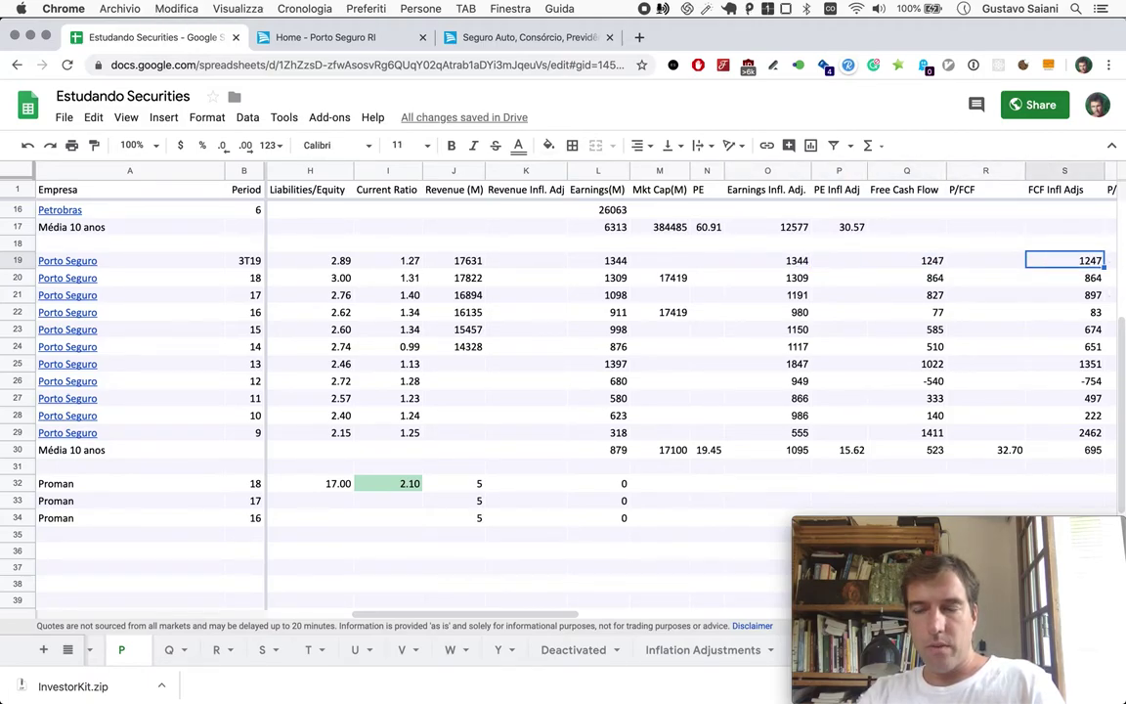
Change Porto Seguro's 10-year Earnings(M) average in L30 to start at L19, as =AVERAGE(OFFSET(L19,0,0,10,1)).
key("Left")
key("Left")
key("Down")
key("Down")
key("Down")
key("Down")
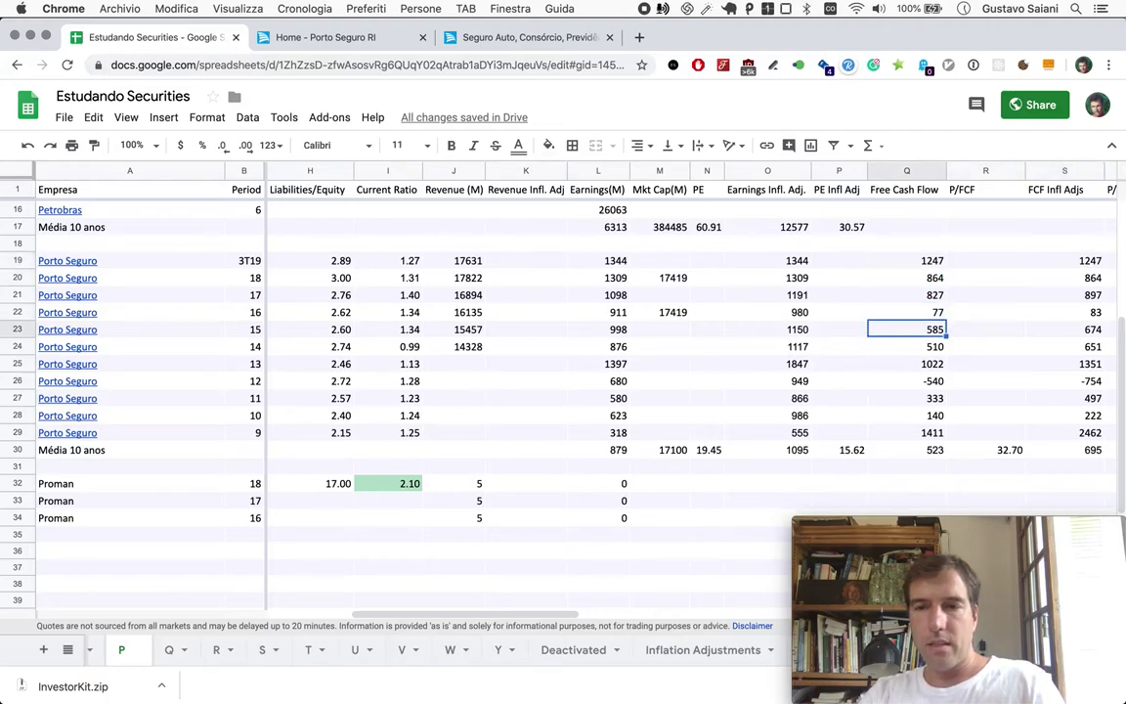
key("Down")
key("Down")
key("Down")
key("Down")
key("Down")
key("Down")
key("Left")
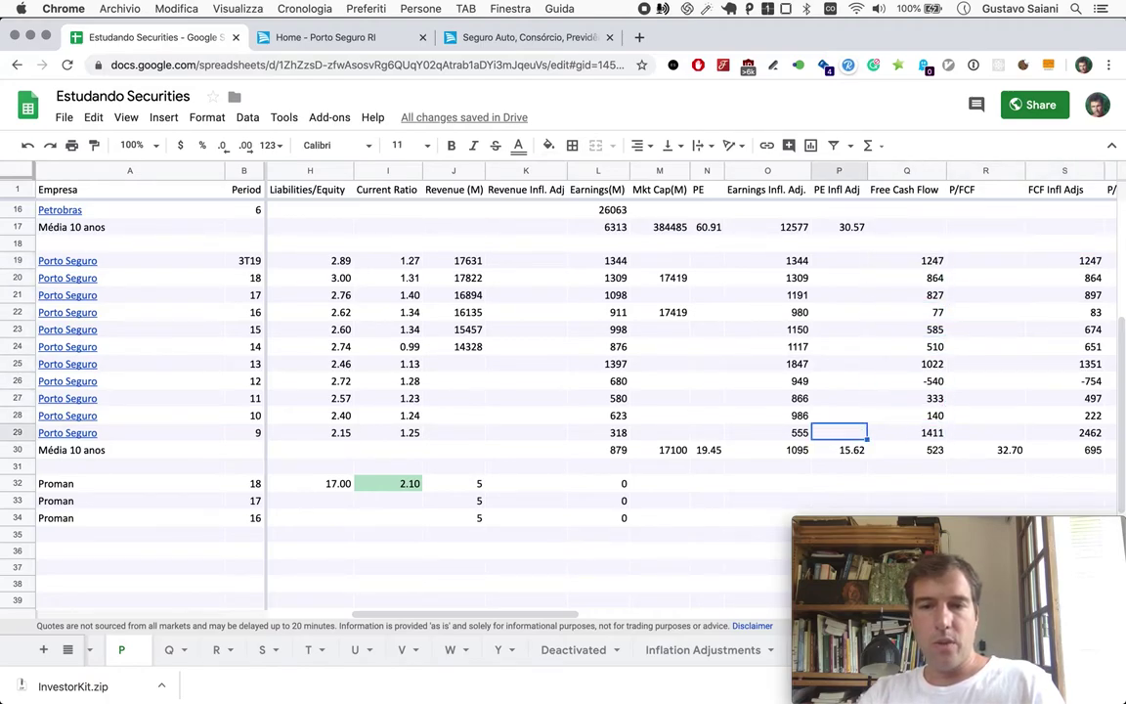
key("Left")
key("Left")
key("Left")
key("Left")
key("Down")
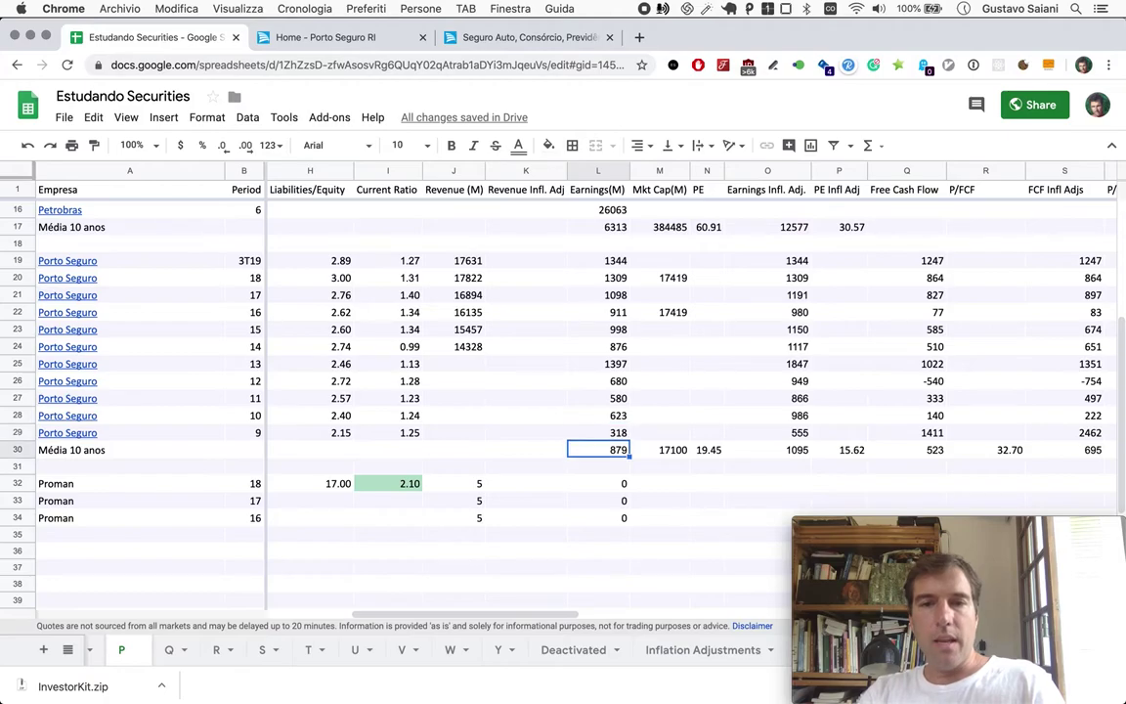
key("Return")
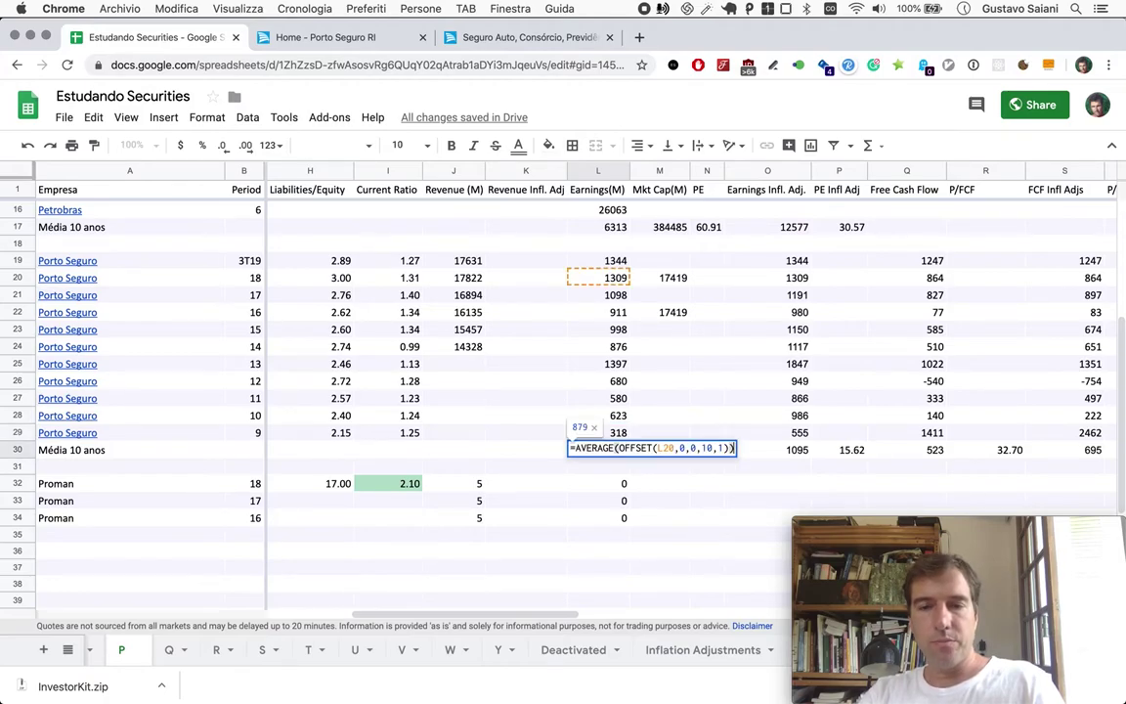
key("Left")
key("Left")
key("Left")
key("Left")
key("Left")
key("Left")
key("Left")
key("Left")
key("Left")
key("Left")
key("Left")
key("Left")
key("Left")
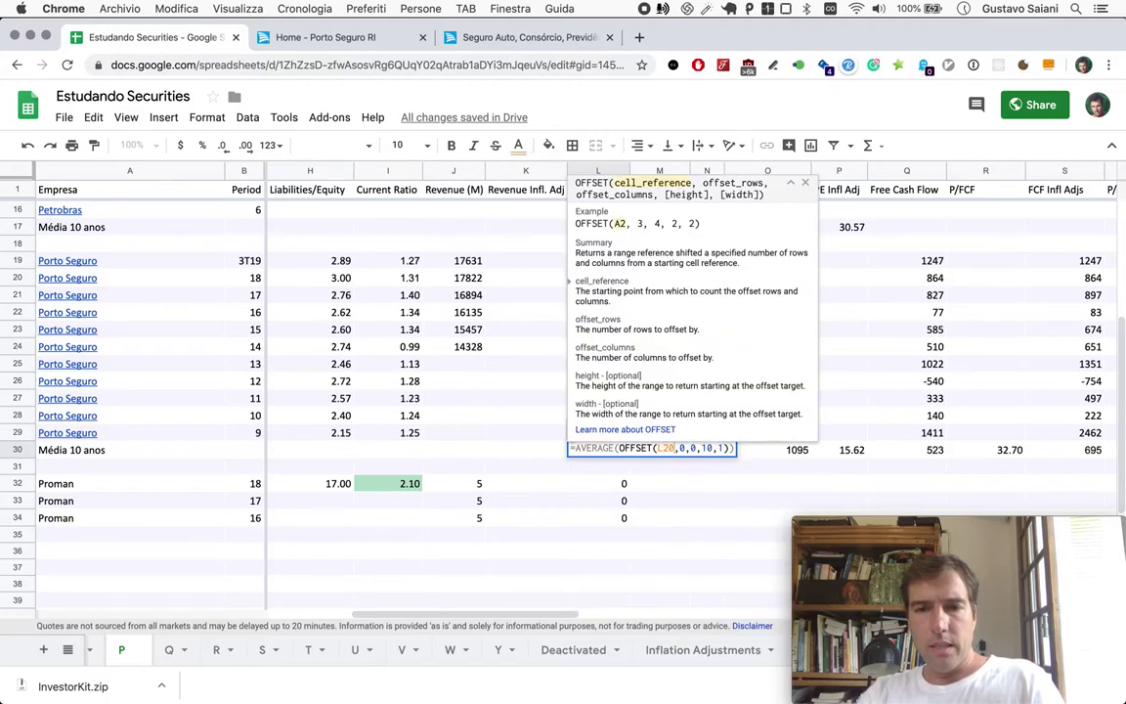
key("Delete")
key("Delete")
type("19")
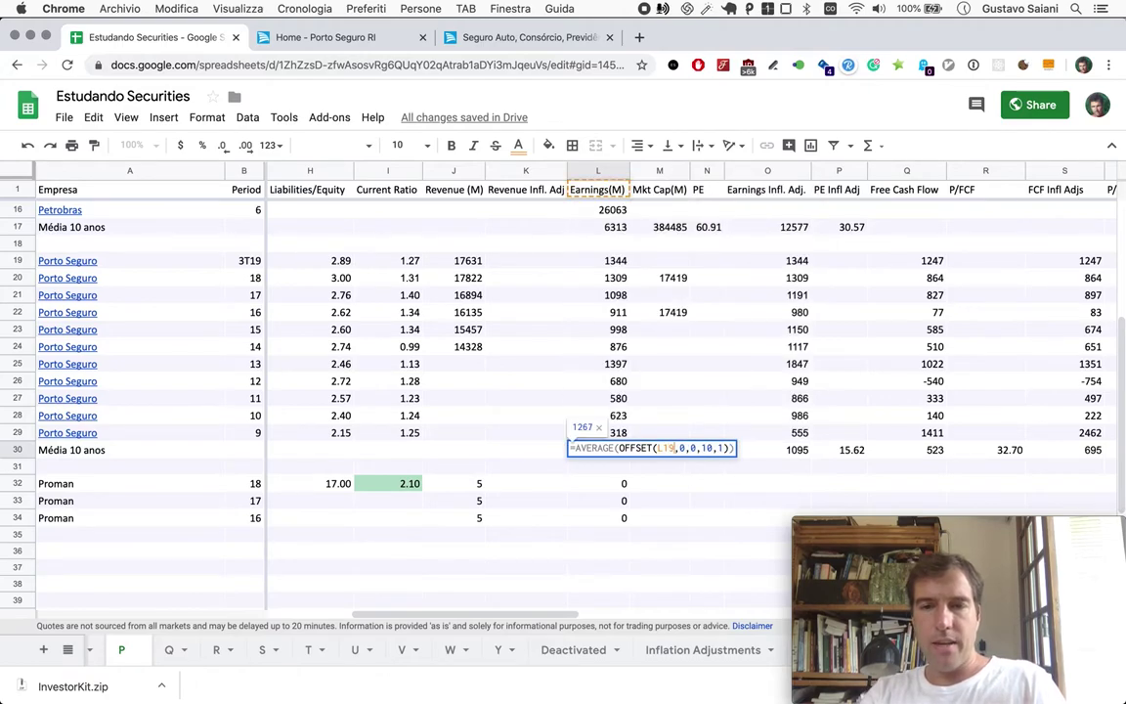
key("Return")
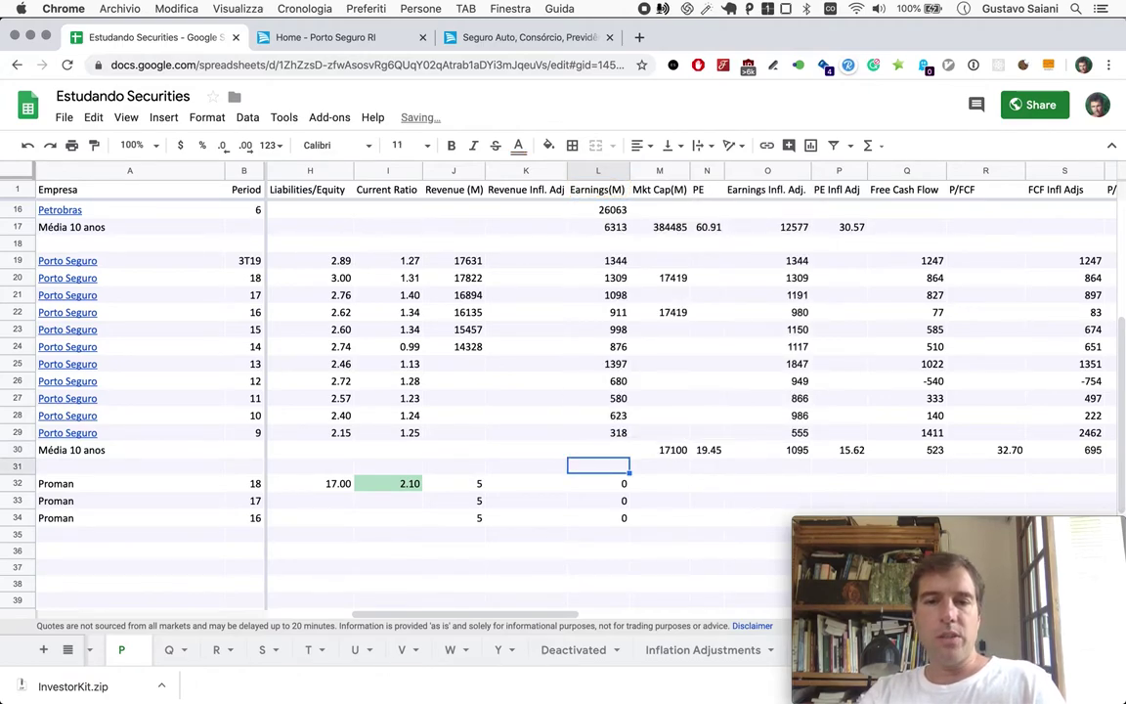
Copy the revised Earnings(M) average formula from L30 into the Earnings Infl. Adj. average in O30.
left_click(598, 450)
left_click(598, 432)
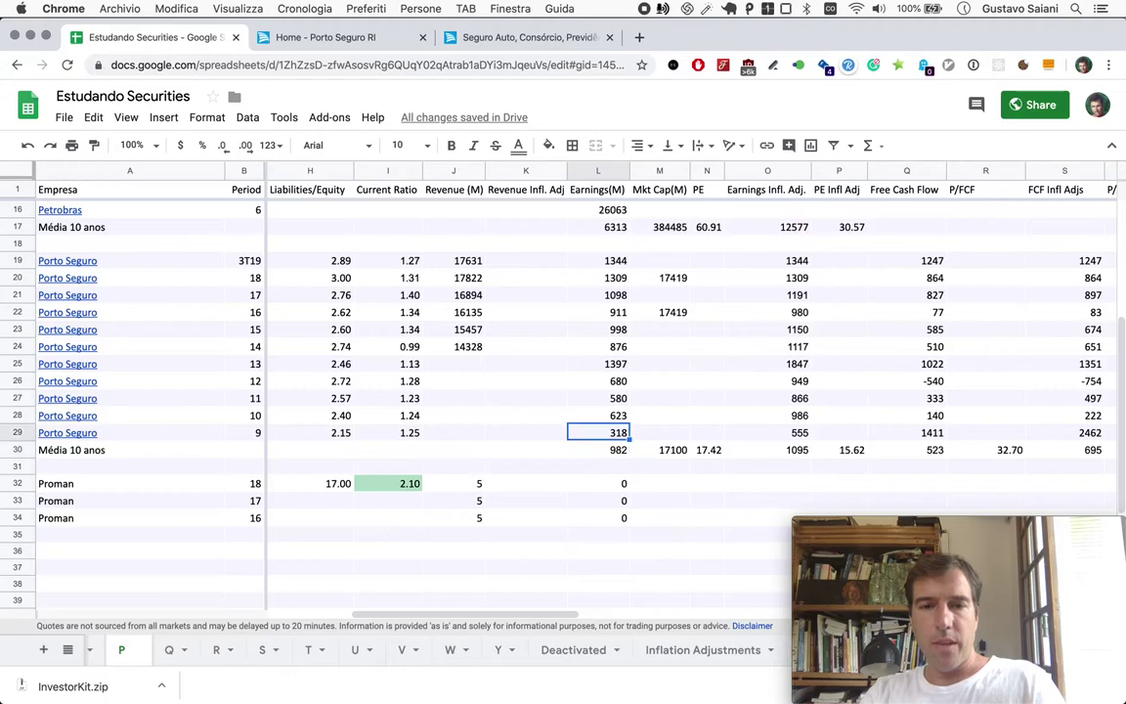
key("Down")
key("ctrl+c")
key("Right")
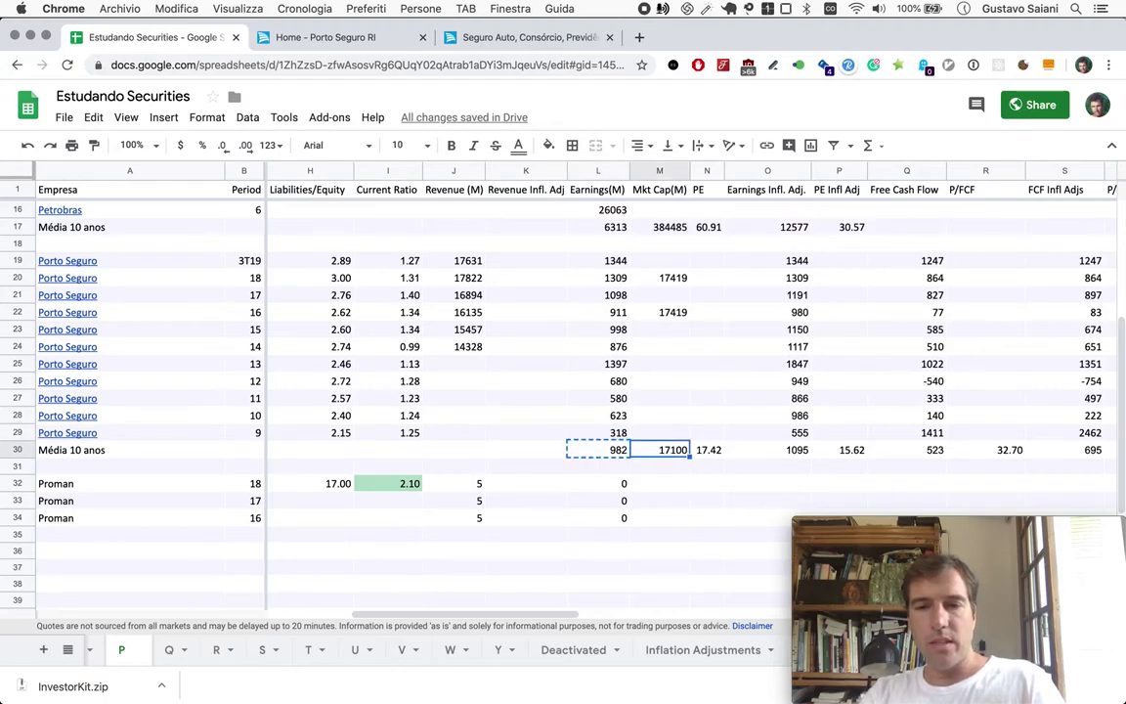
key("Right")
key("Right")
key("ctrl+v")
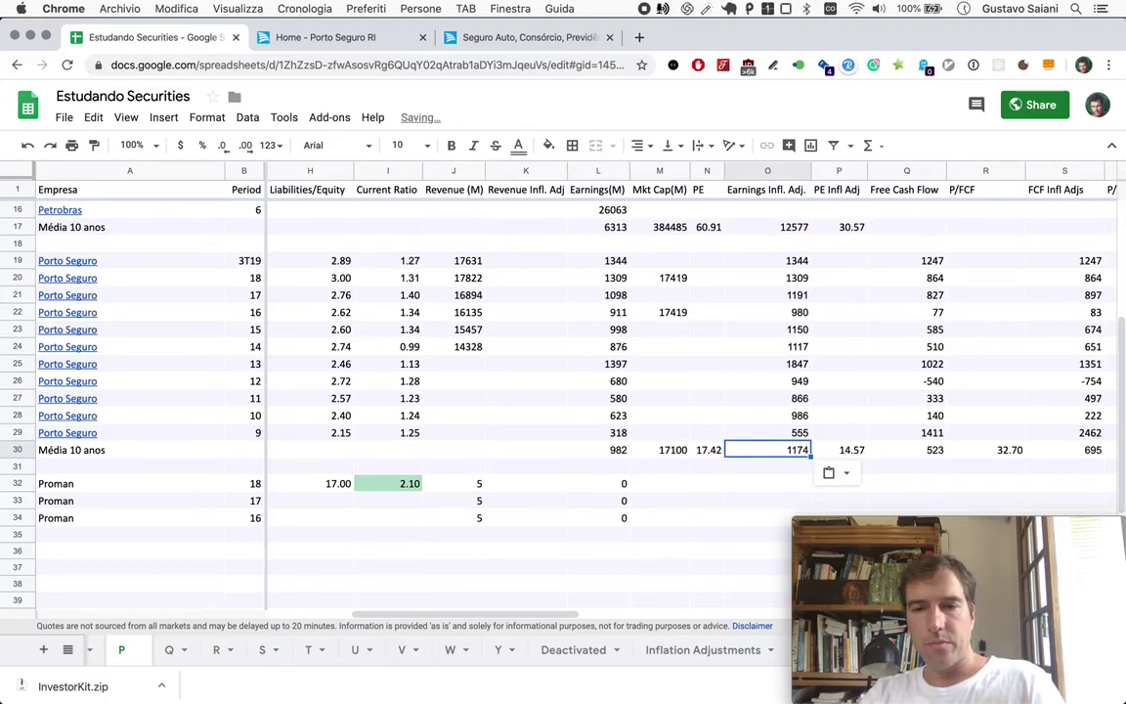
Paste the same average formula into the Free Cash Flow cell Q30 and the FCF Infl Adjs cell S30.
key("Right")
key("Right")
key("ctrl+v")
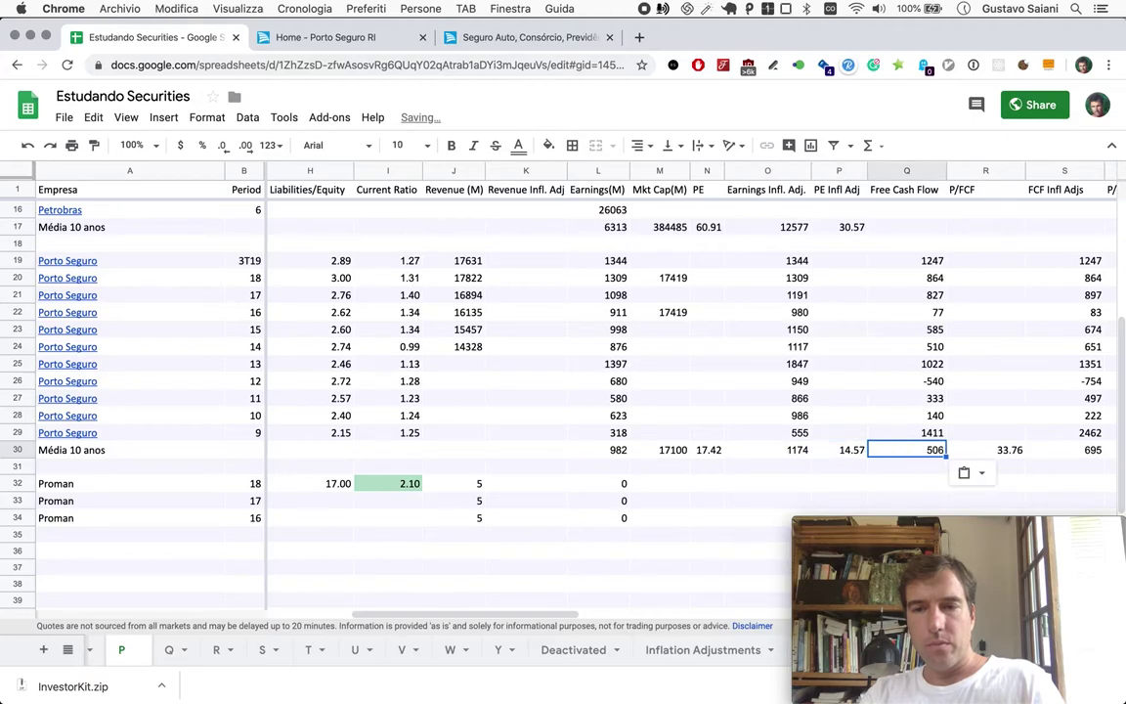
key("Right")
key("Right")
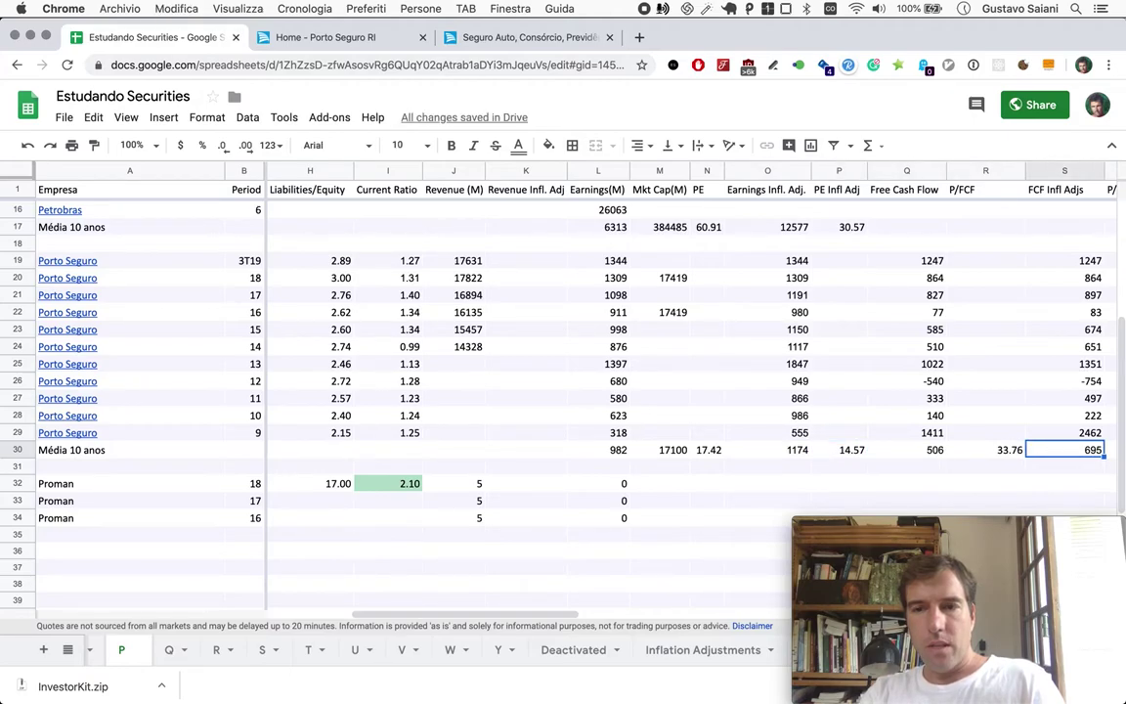
key("Delete")
key("Up")
key("Left")
key("Left")
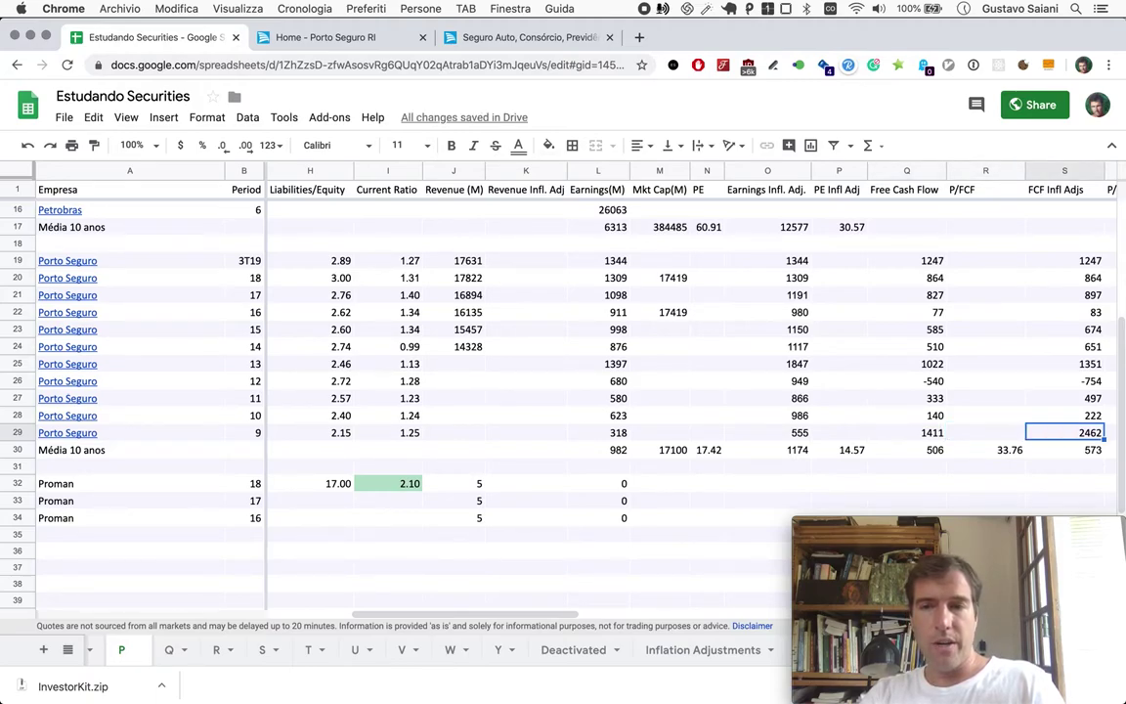
Insert a row below Porto Seguro's Média 10 anos row and label it Média 5 anos in A31.
left_click(906, 449)
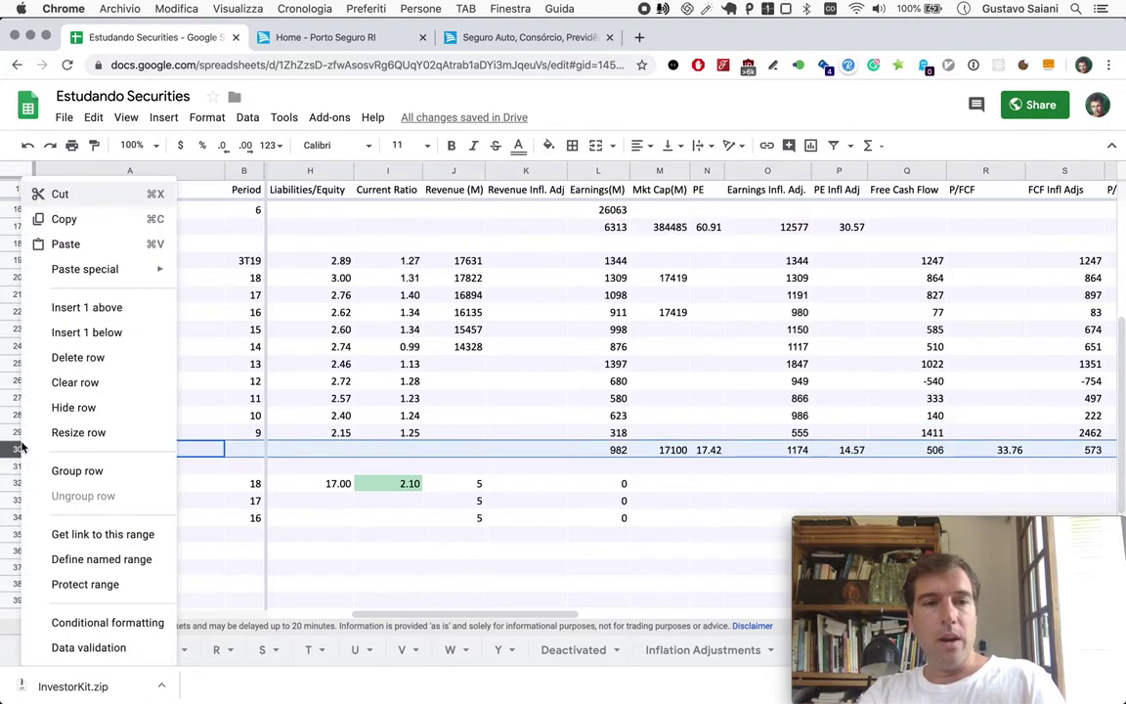
left_click(68, 332)
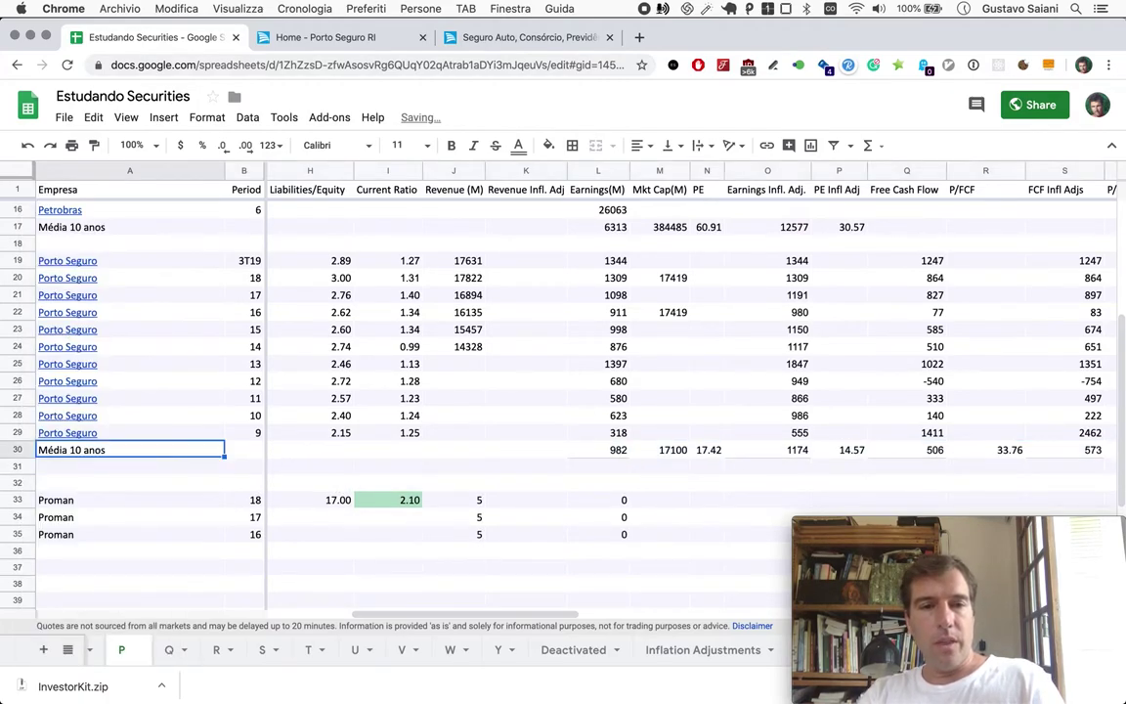
key("cmd+c")
key("Down")
key("Return")
key("cmd+v")
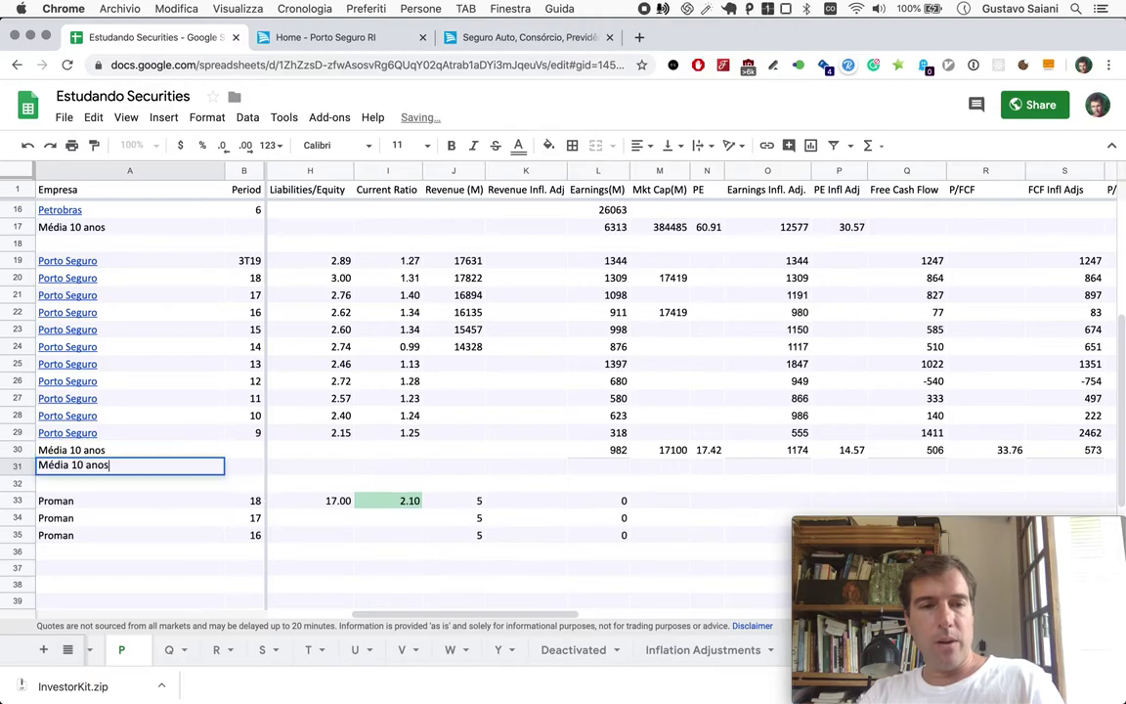
key("Left")
key("Left")
key("Left")
key("Left")
key("Left")
key("BackSpace")
key("BackSpace")
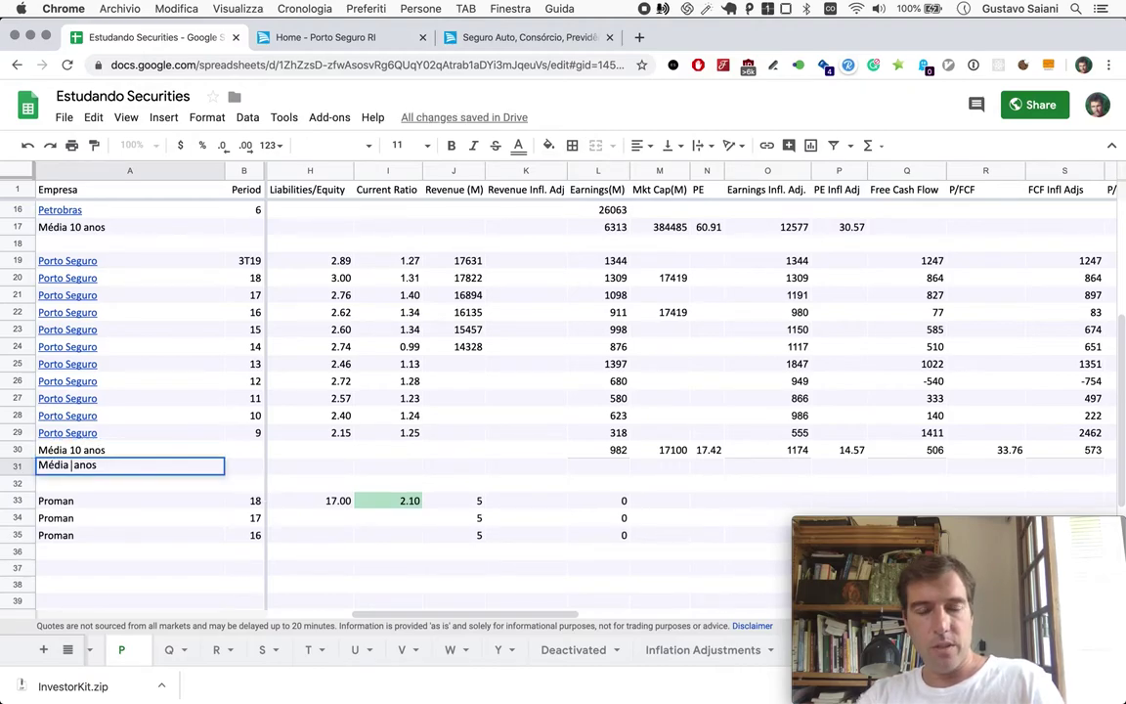
type("5")
key("Return")
Look across Porto Seguro's average rows, from the debt columns to the earnings and free cash flow columns.
key("Right")
key("Right")
key("Right")
key("Right")
key("Right")
key("Right")
key("Right")
key("Right")
key("Right")
key("Right")
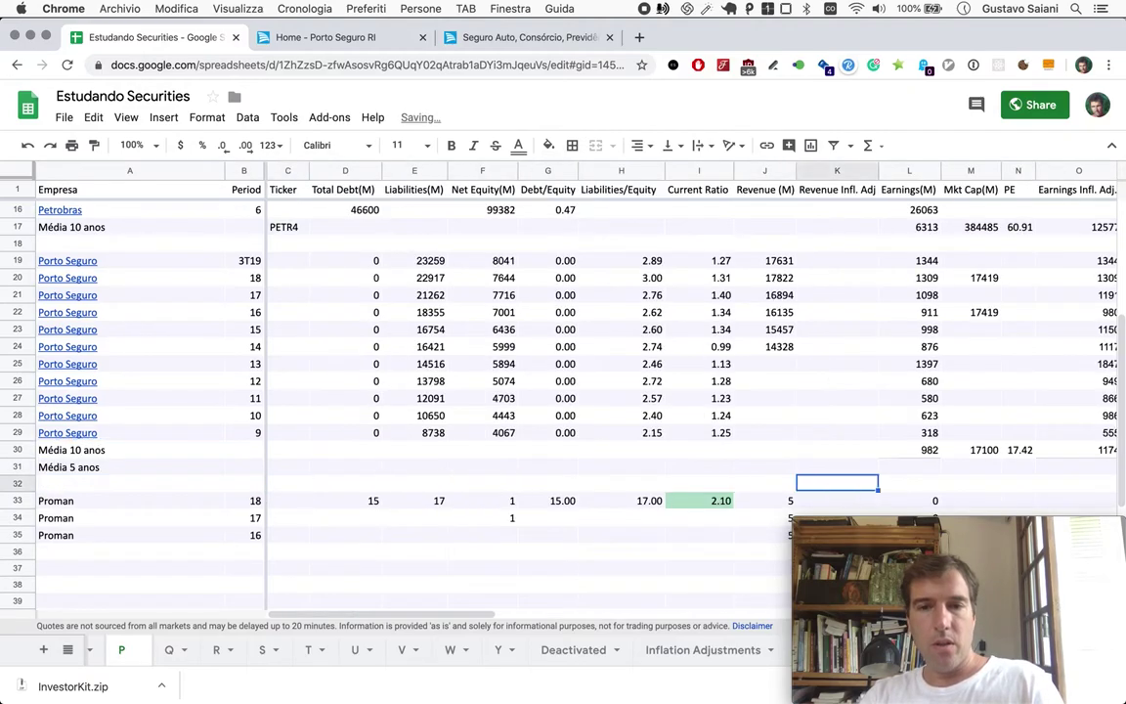
key("Right")
key("Right")
key("Right")
key("Right")
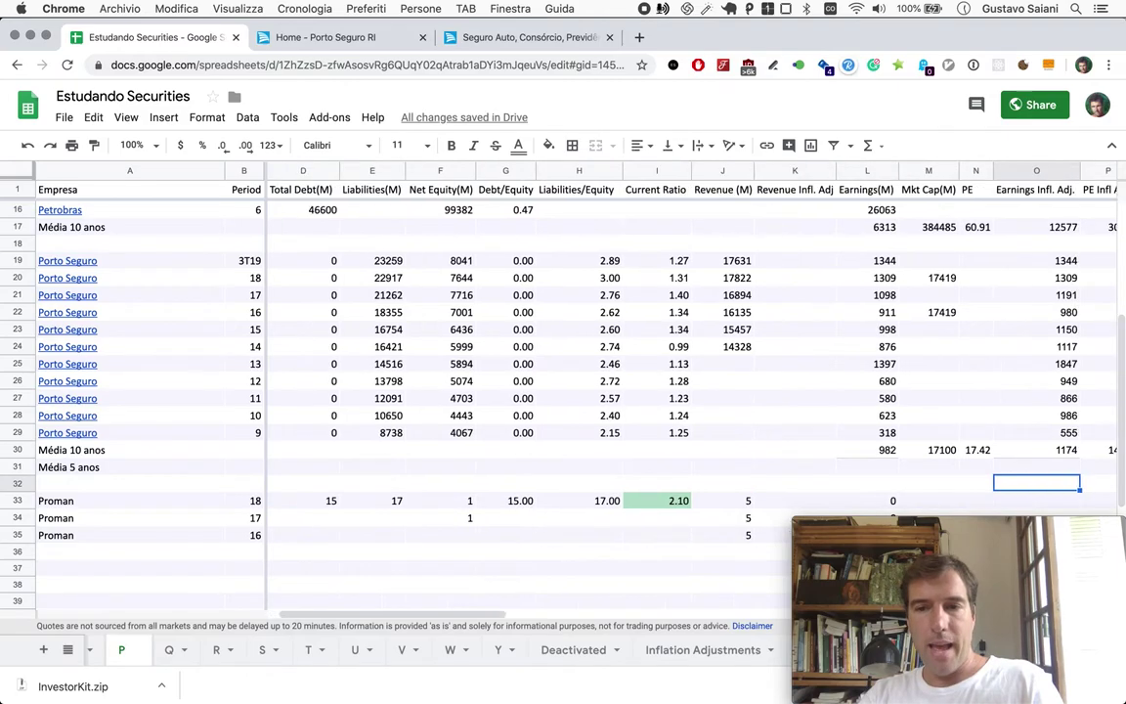
key("Right")
key("Right")
key("Right")
key("Right")
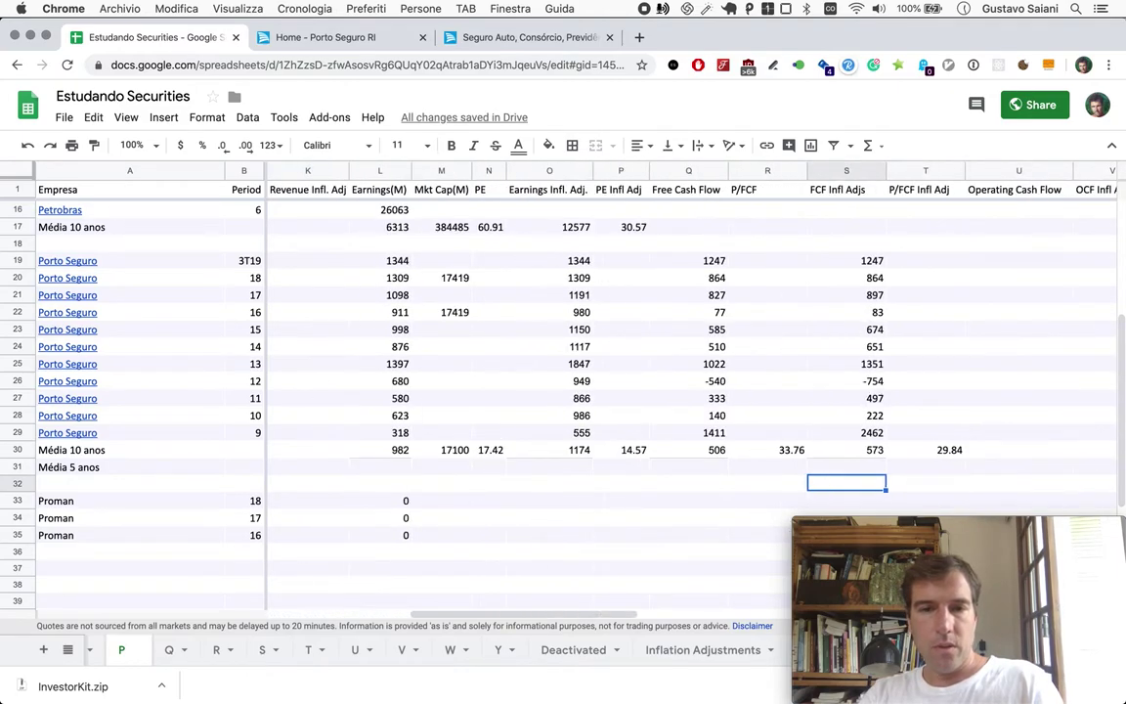
key("Left")
key("Left")
key("Left")
key("Left")
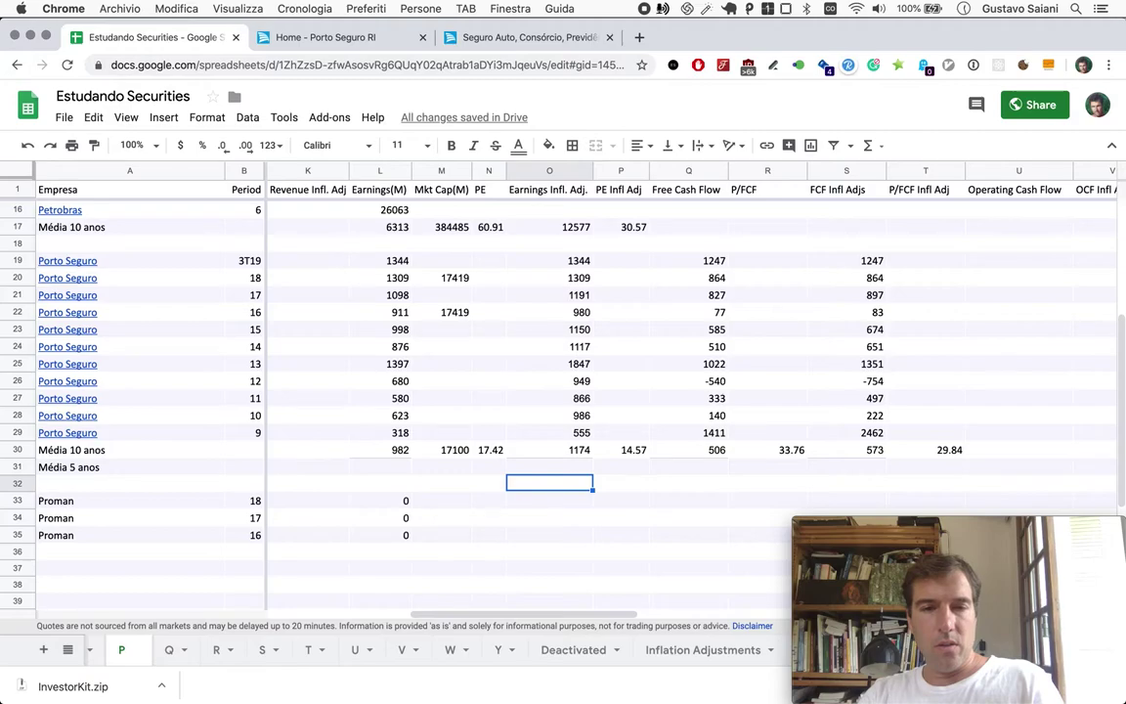
Copy the formatting of the Petrobras Média 10 anos row, row 17, onto the Média 5 anos row, row 31.
left_click(22, 468)
left_click(19, 260)
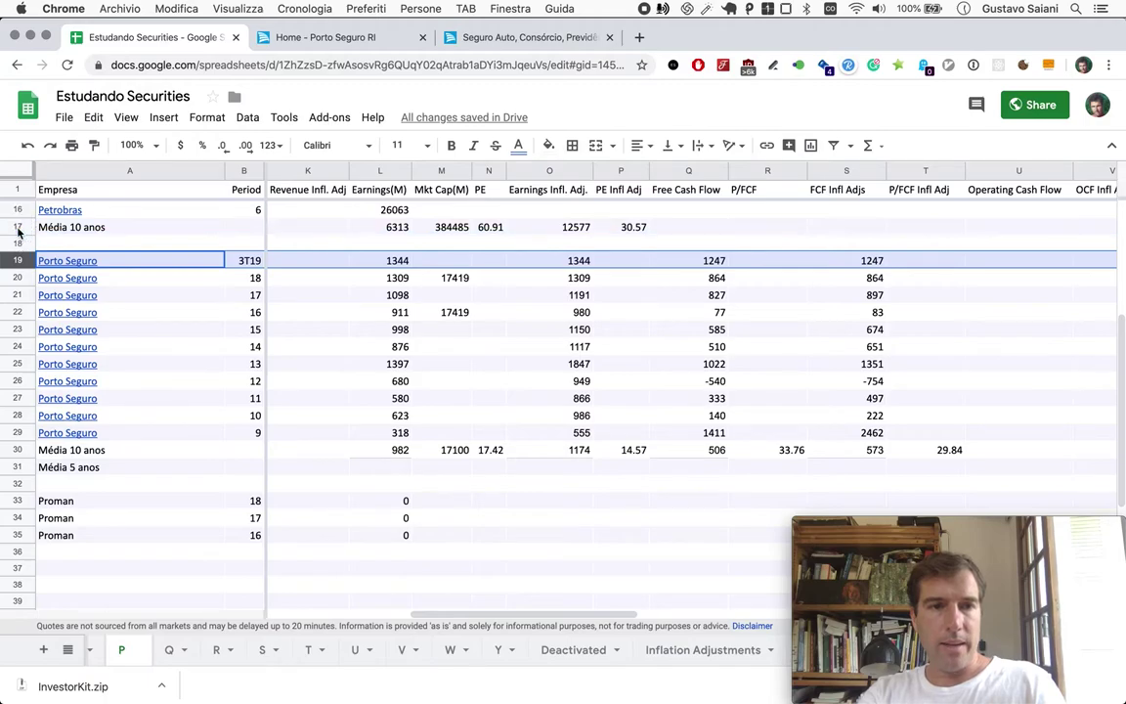
left_click(18, 229)
left_click(93, 145)
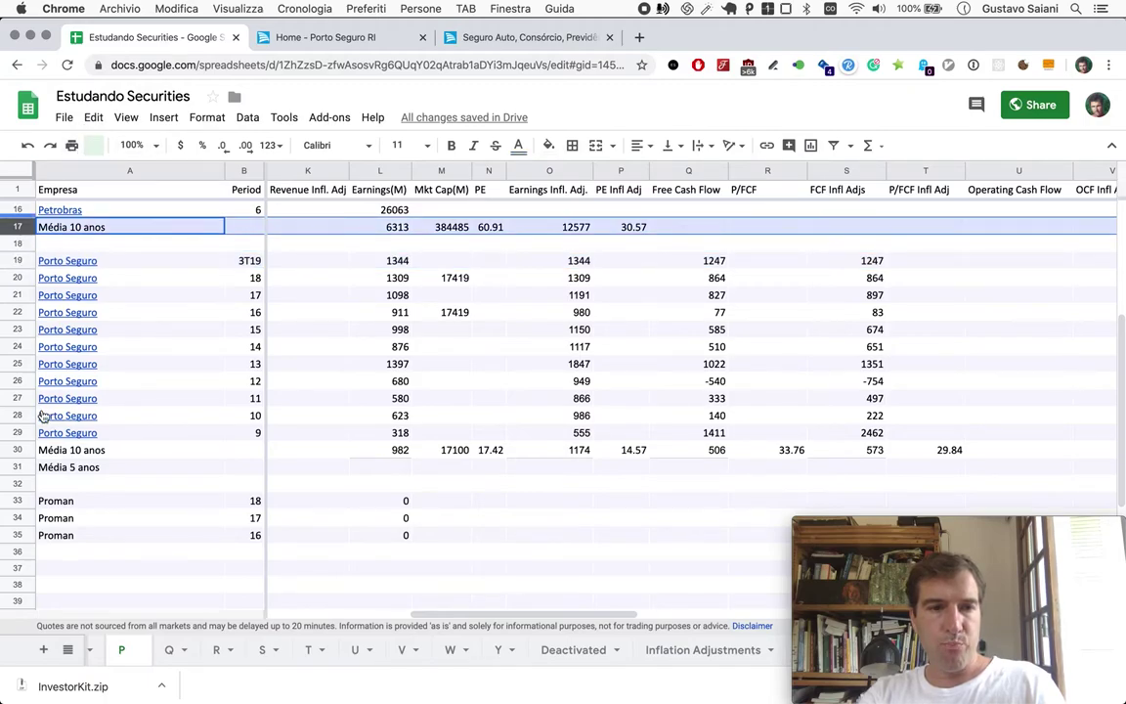
left_click(21, 468)
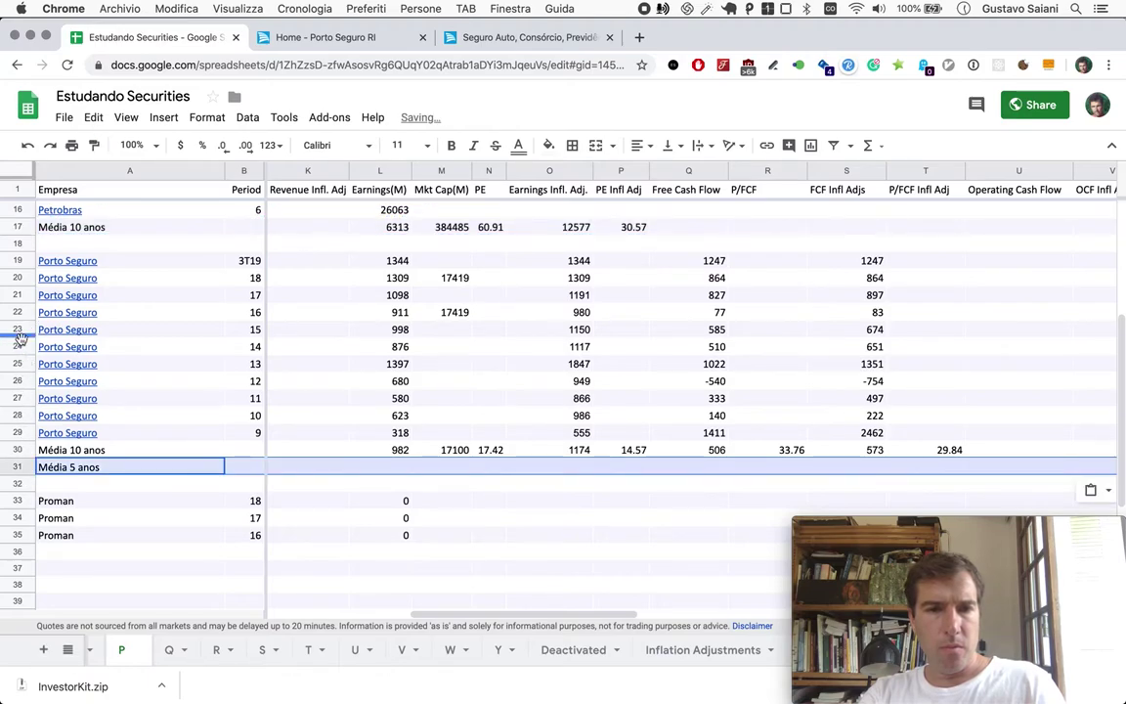
left_click(20, 342)
Copy the 10-year Earnings(M) average formula from L30 into L31 in the Média 5 anos row.
left_click(443, 469)
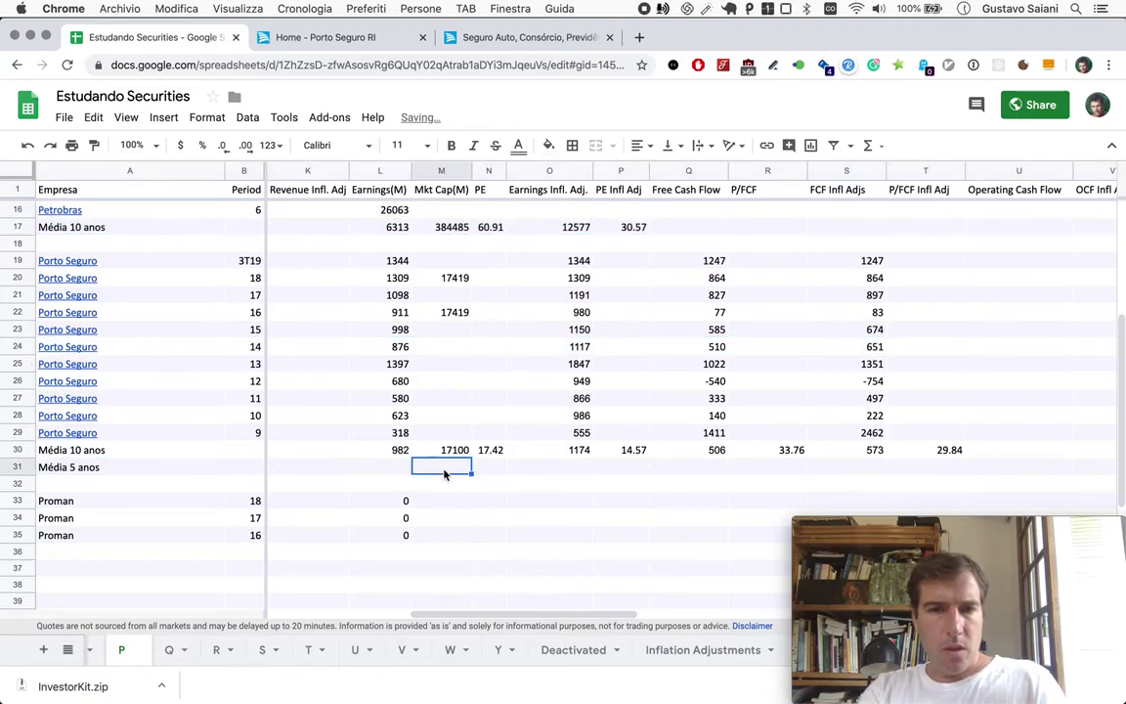
key("Left")
key("Up")
key("super+c")
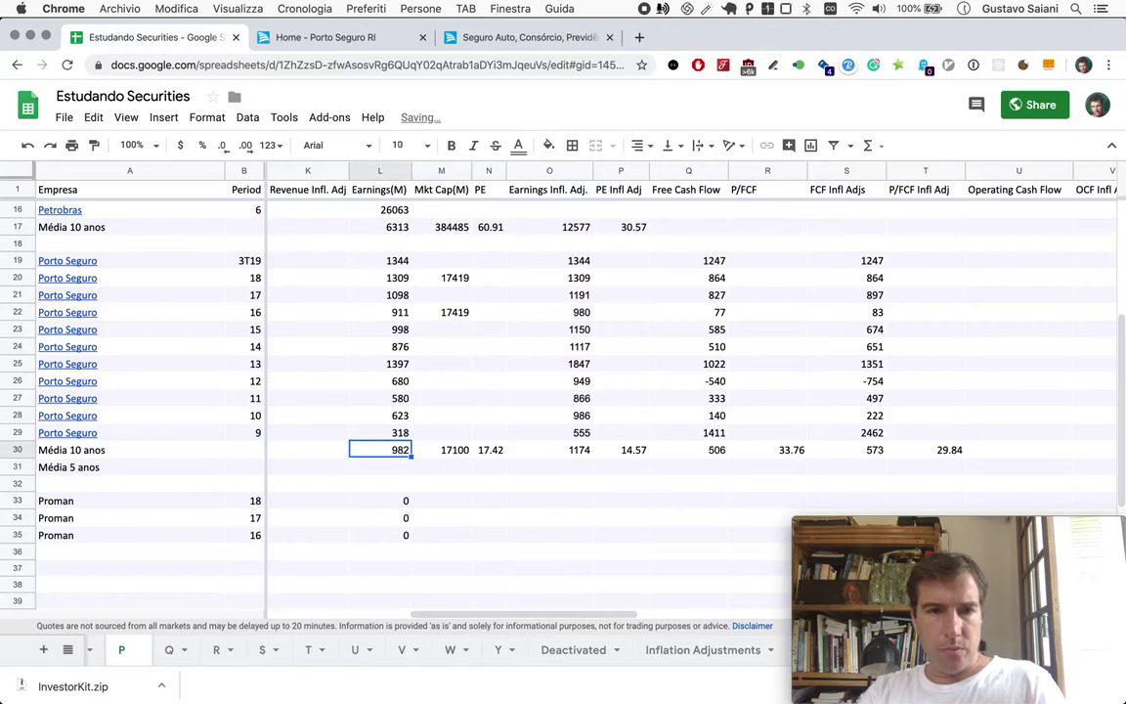
key("Down")
key("super+v")
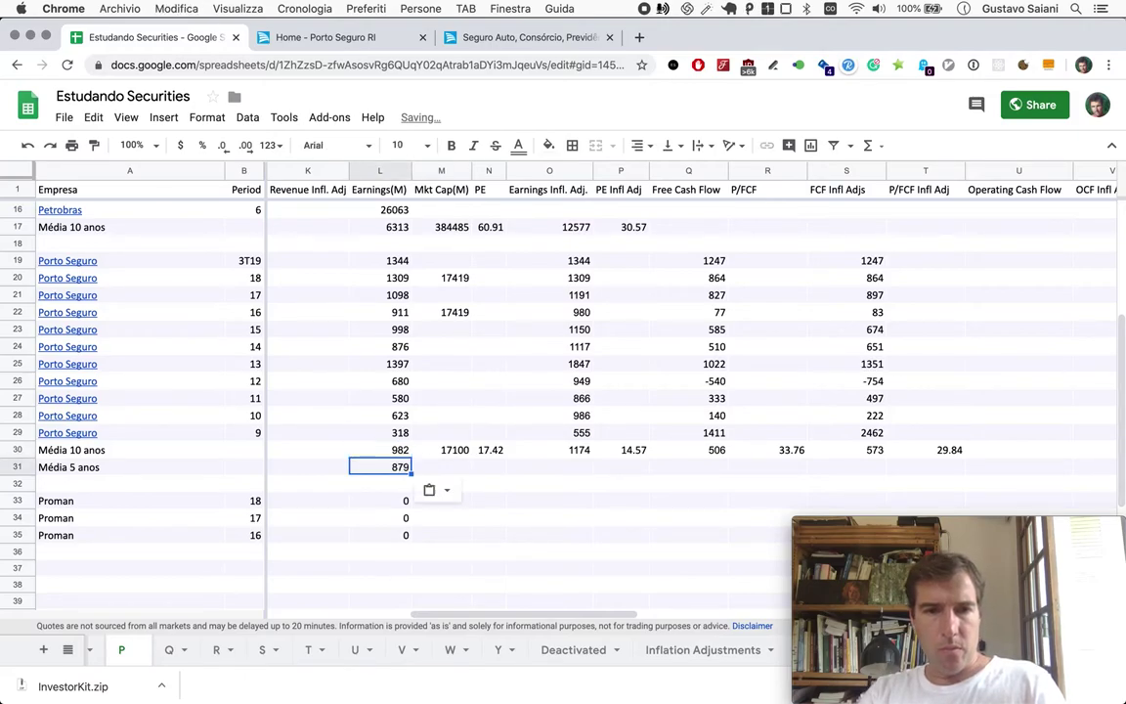
Edit the L31 formula to average five rows starting at L19, as =AVERAGE(OFFSET(L19,0,0,5,1)).
key("Return")
left_click(463, 465)
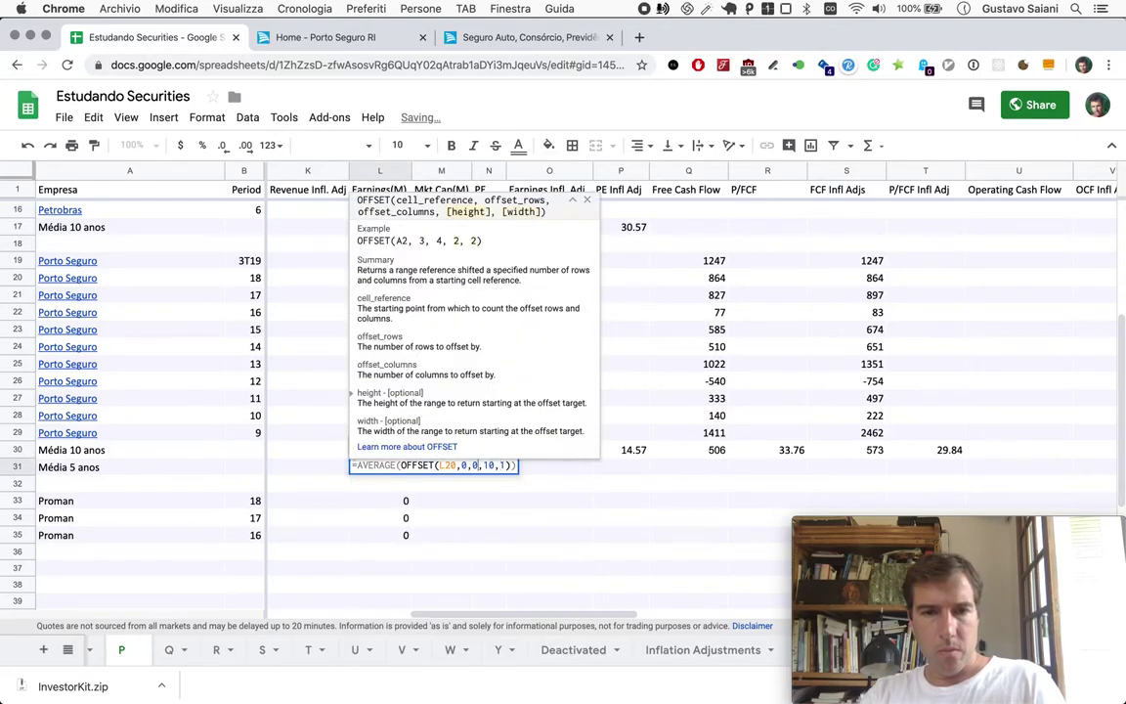
key("Left")
key("Left")
key("BackSpace")
key("BackSpace")
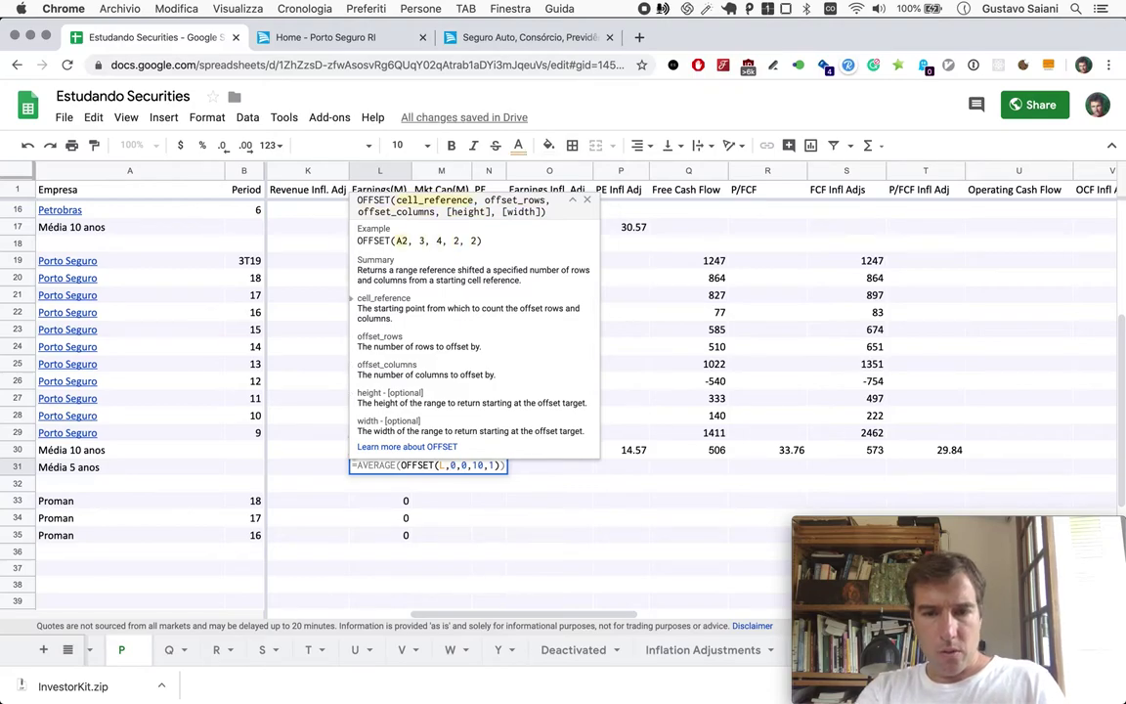
type("19")
key("Right")
key("Right")
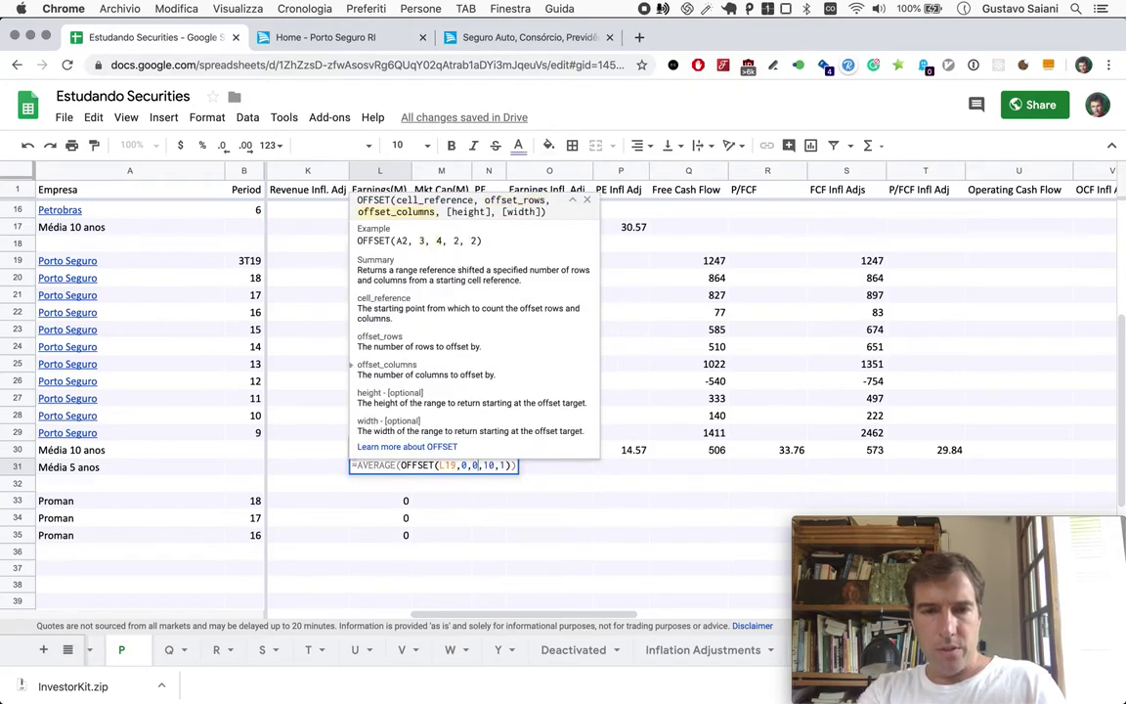
key("Right")
key("Right")
key("Right")
key("BackSpace")
key("BackSpace")
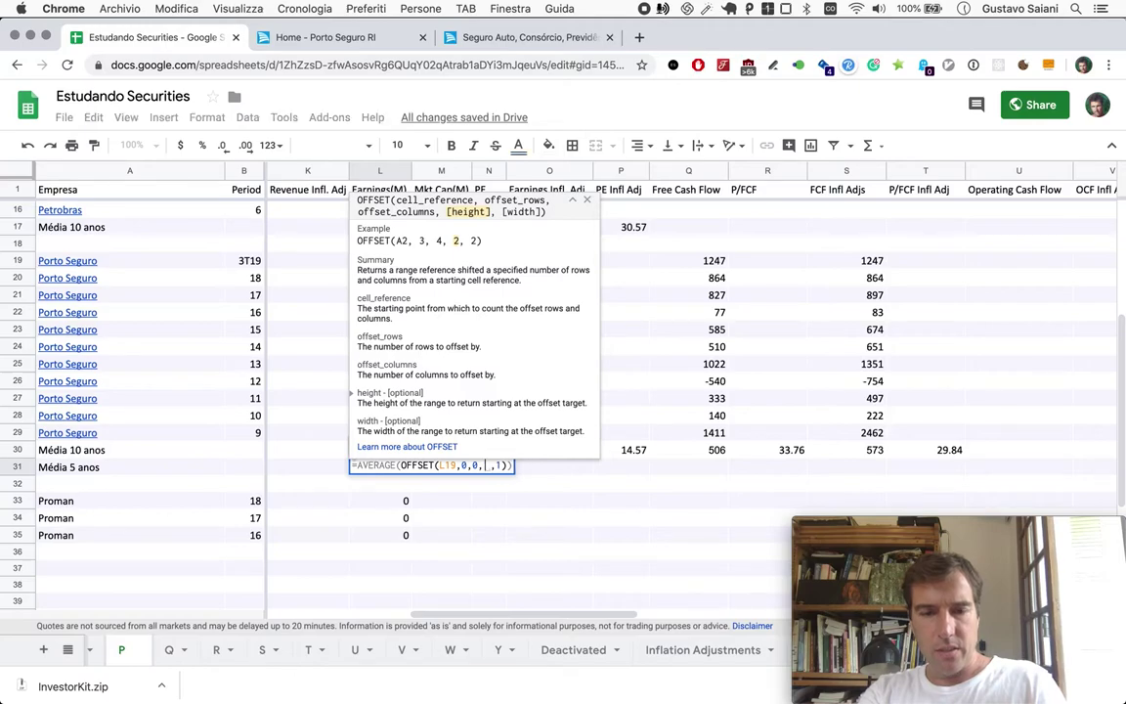
type("5")
key("Return")
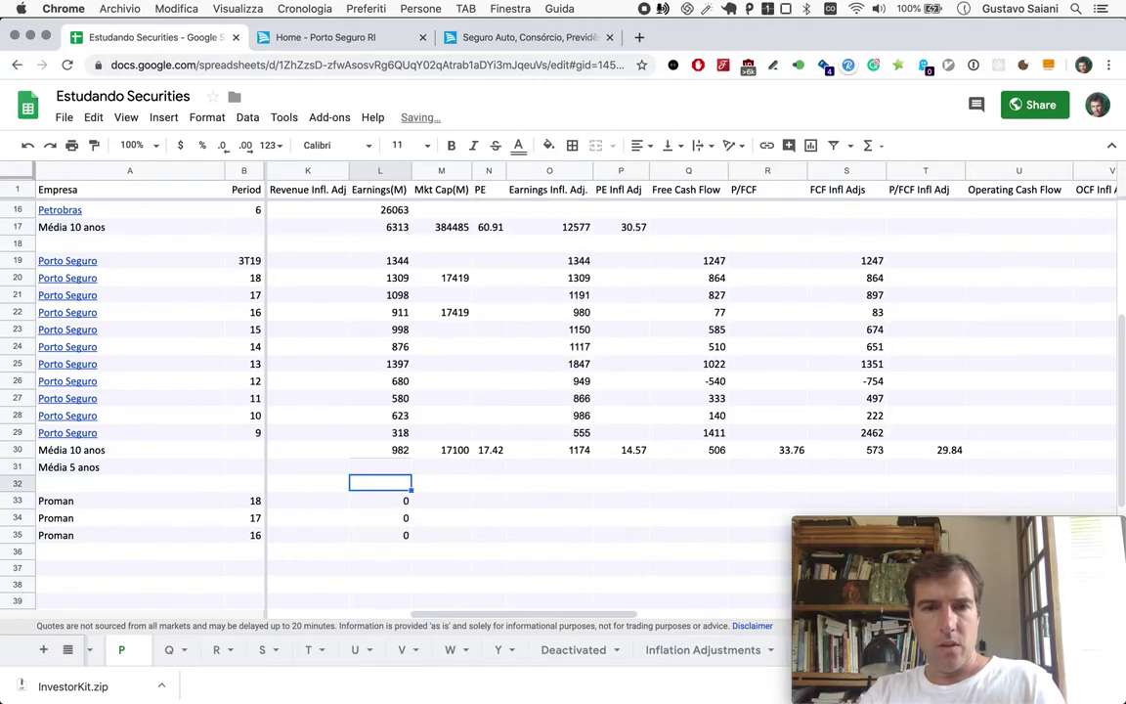
Copy the 5-year average formula from L31 into O31 for Earnings Infl. Adj. and Q31 for Free Cash Flow.
key("Up")
key("super+c")
key("Right")
key("Right")
key("Right")
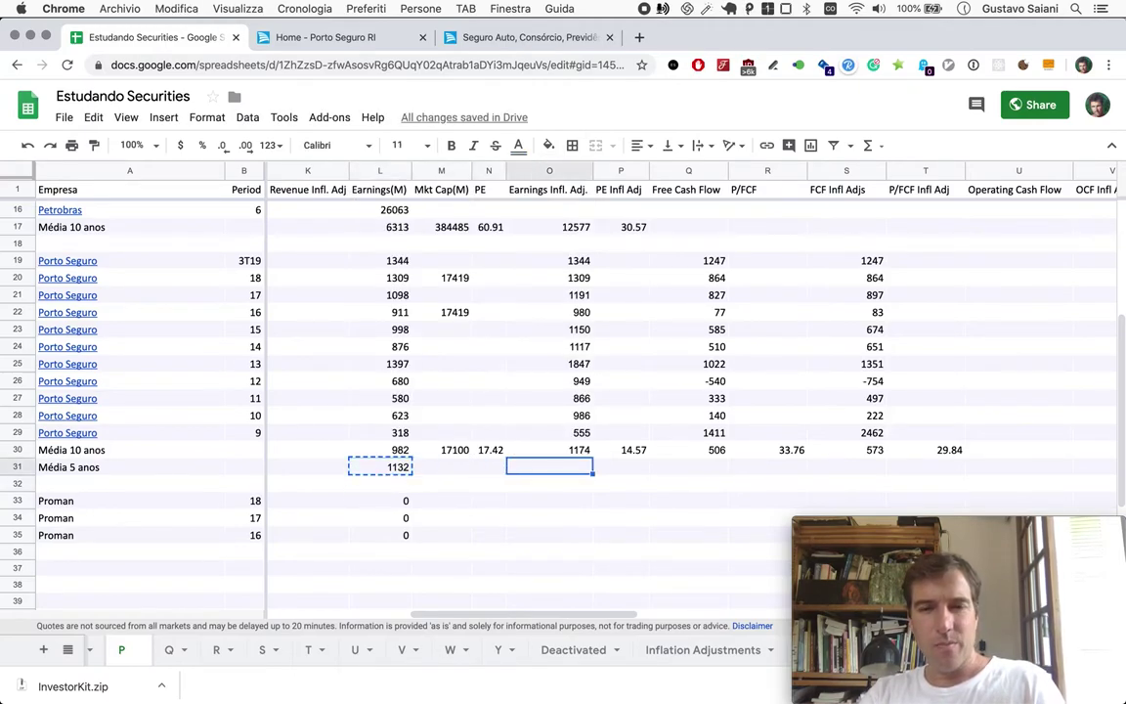
key("super+v")
key("Right")
key("Right")
key("Right")
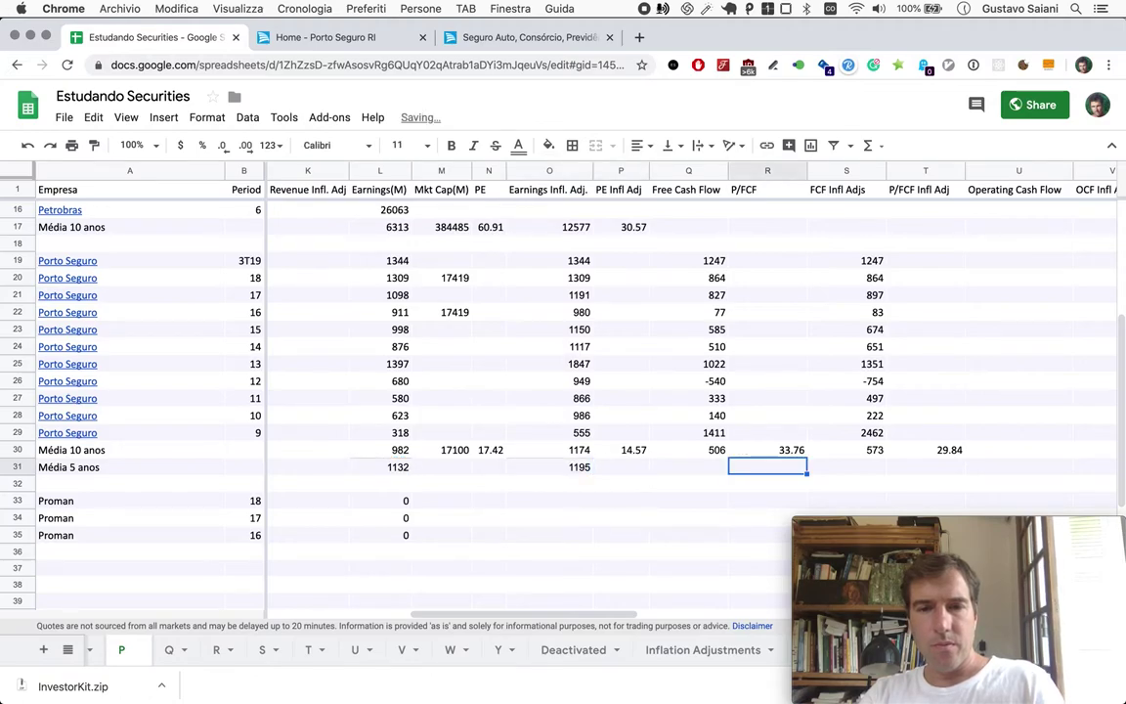
key("Left")
key("super+v")
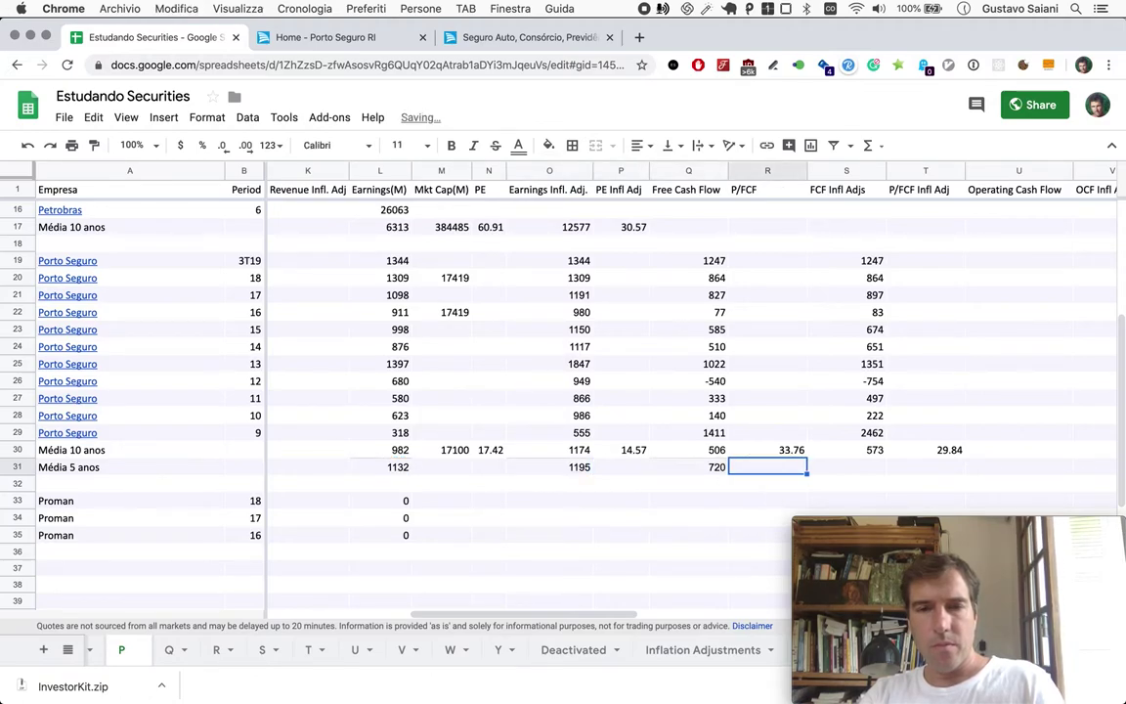
Paste the copied 5-year average formula into S31 for FCF Infl Adjs in the Média 5 anos row.
key("Right")
key("Right")
key("Left")
key("Right")
key("super+v")
Enter =M30 in M31 so the Média 5 anos row takes its Mkt Cap(M) from the Média 10 anos row.
key("Left")
key("Left")
key("Left")
key("Left")
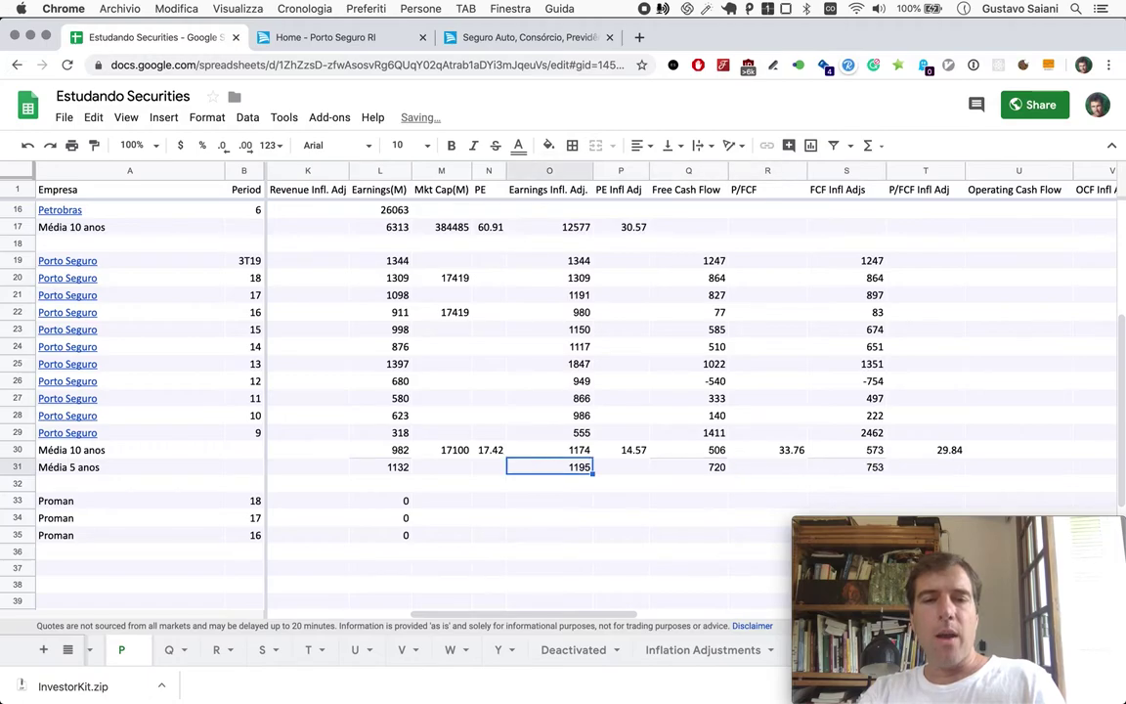
key("Left")
key("Left")
key("Up")
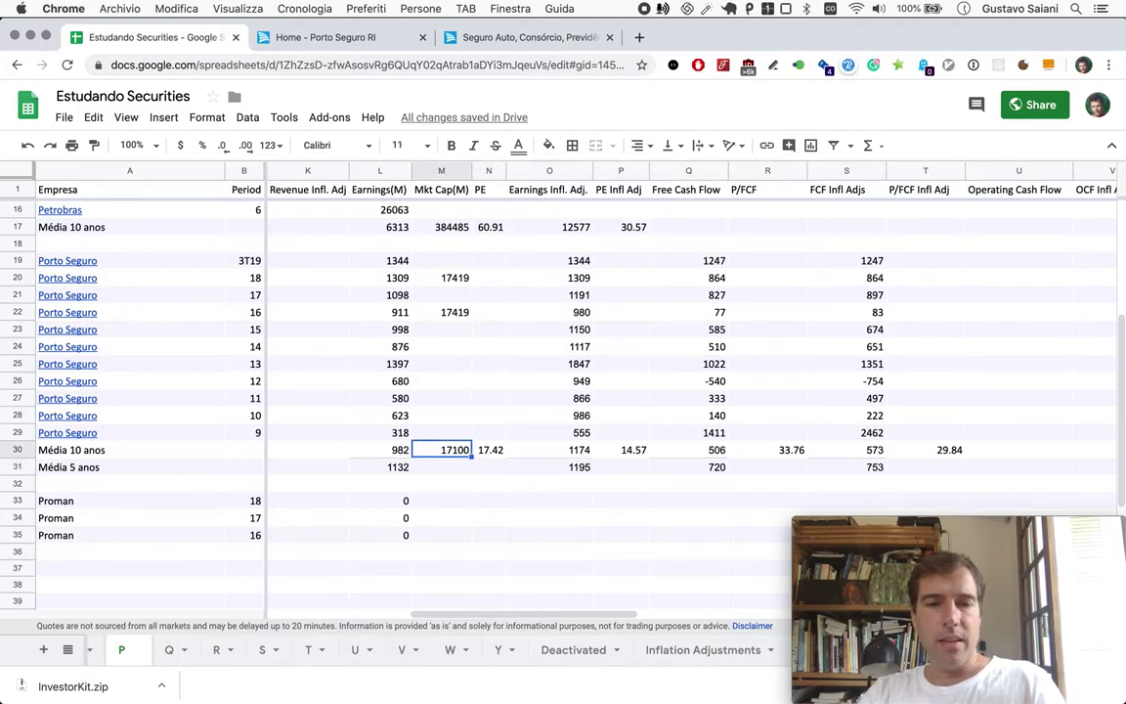
key("Down")
type("=")
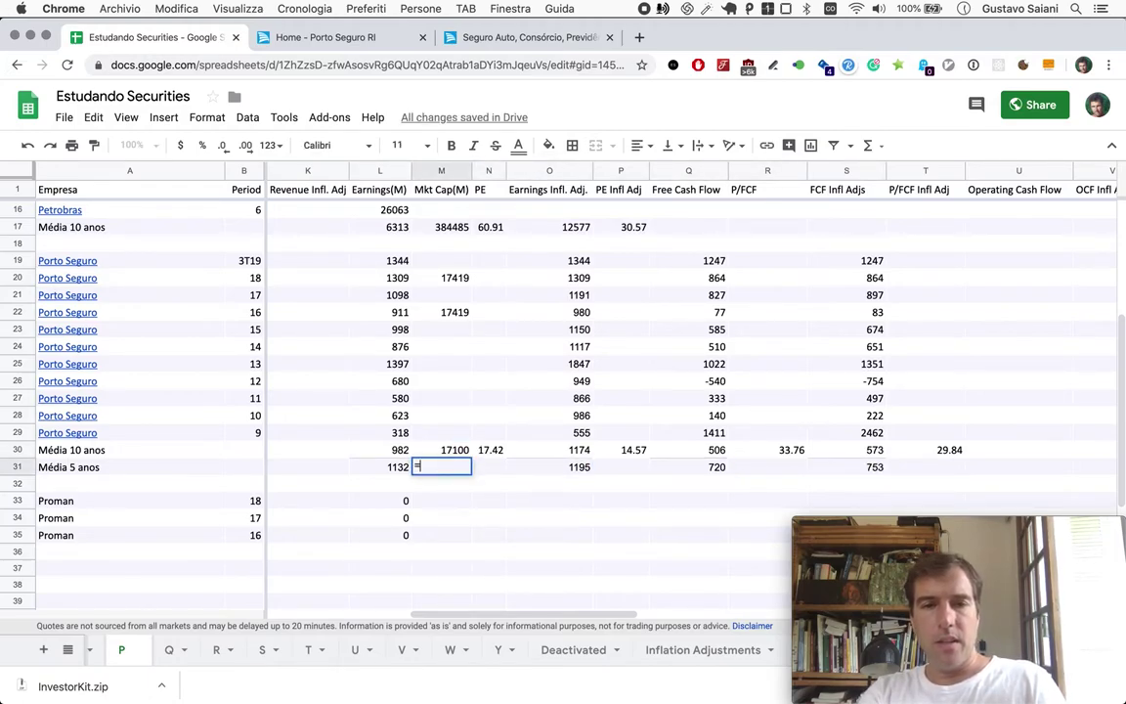
key("Up")
key("Return")
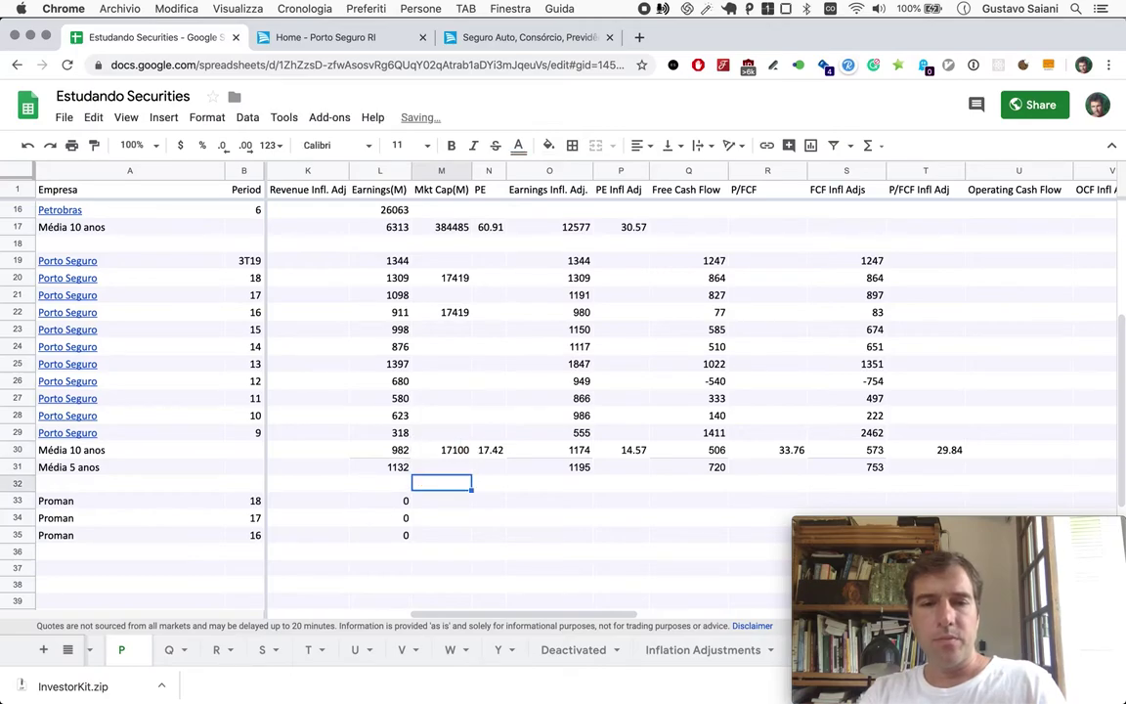
Copy the PE formula from N30 into N31 in the Média 5 anos row.
key("Up")
key("Right")
key("Up")
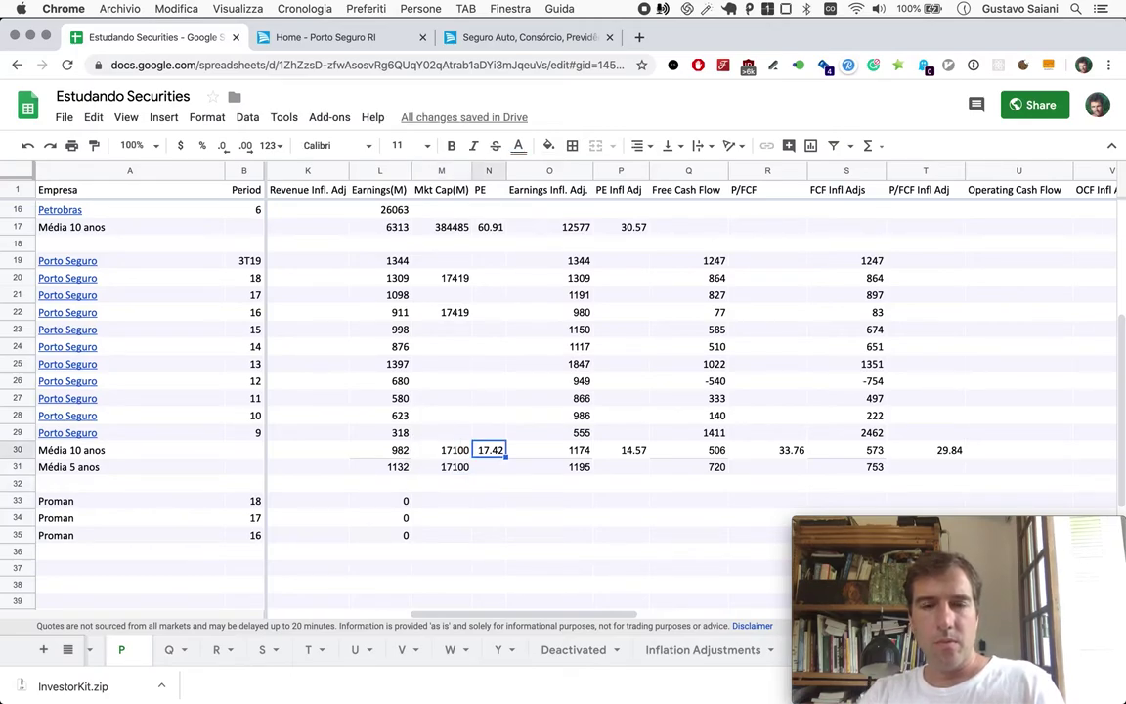
key("super+c")
key("Down")
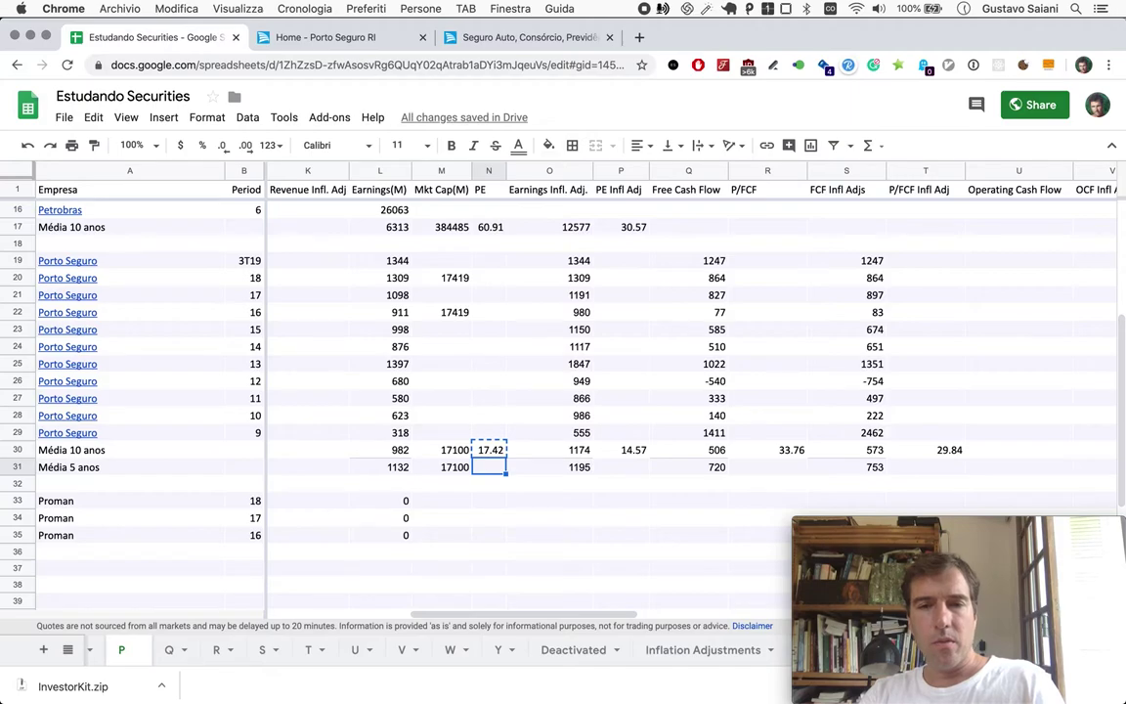
key("super+v")
Copy the PE Infl Adj formula from P30 into P31 in the Média 5 anos row.
key("Right")
key("Right")
key("Right")
key("Left")
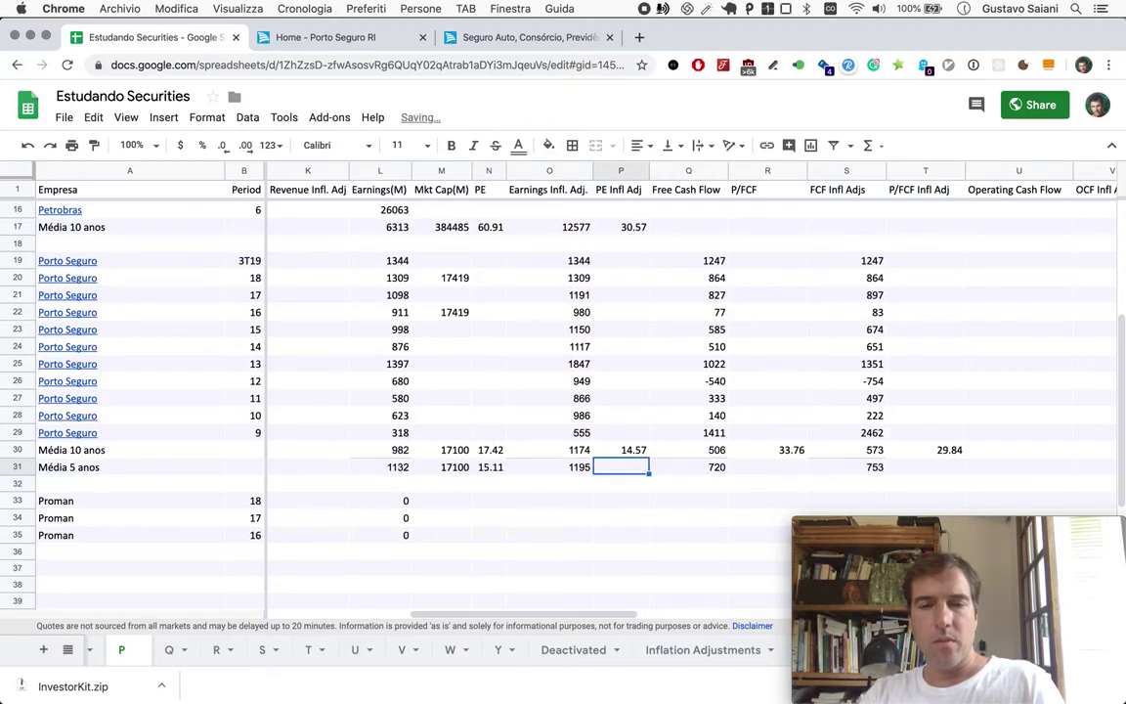
key("Up")
key("super+c")
key("Down")
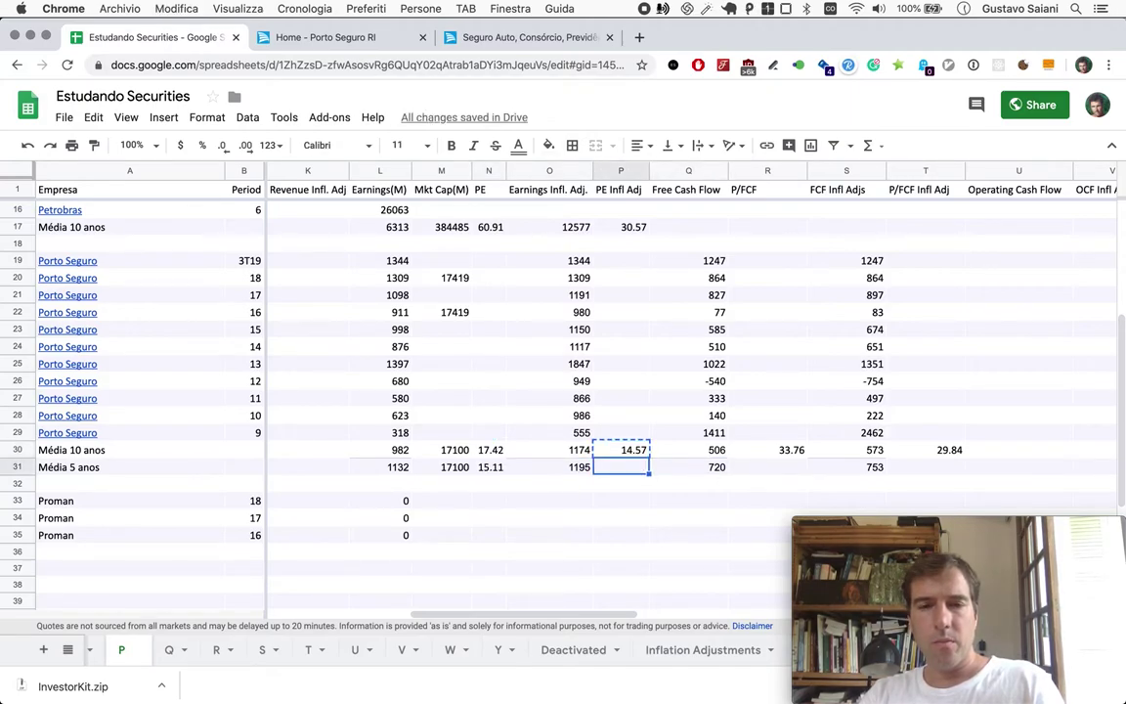
key("super+v")
Copy the P/FCF formula from R30 into R31 in the Média 5 anos row.
key("Right")
key("Right")
key("Up")
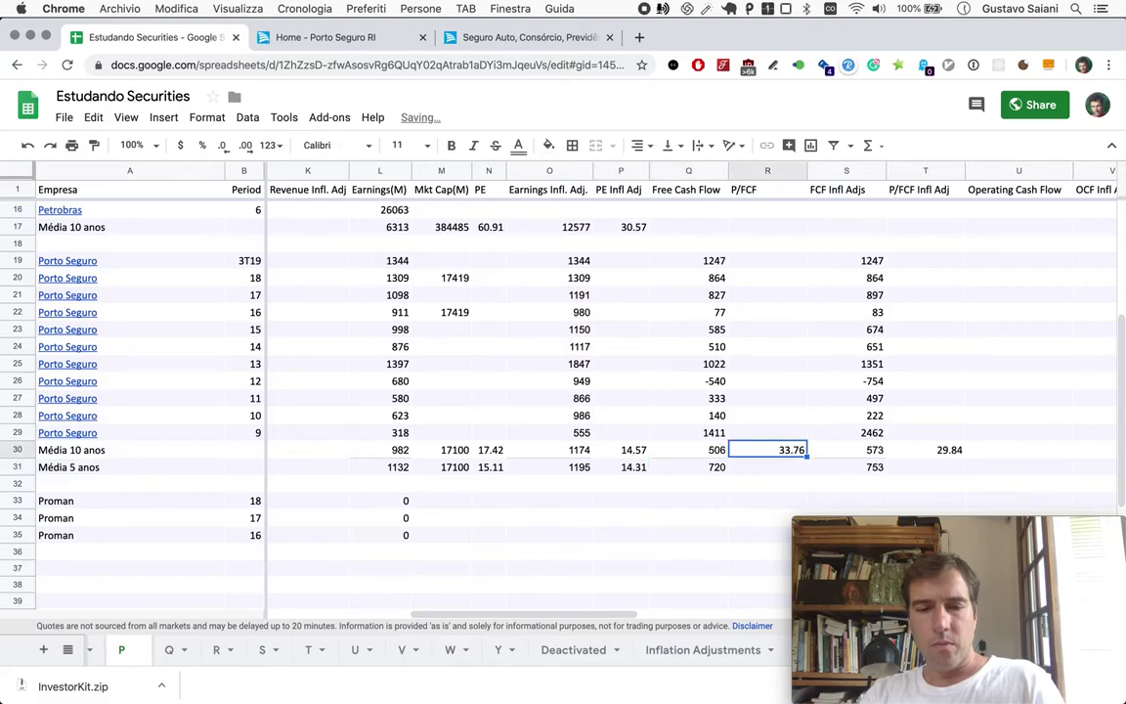
key("super+c")
key("Down")
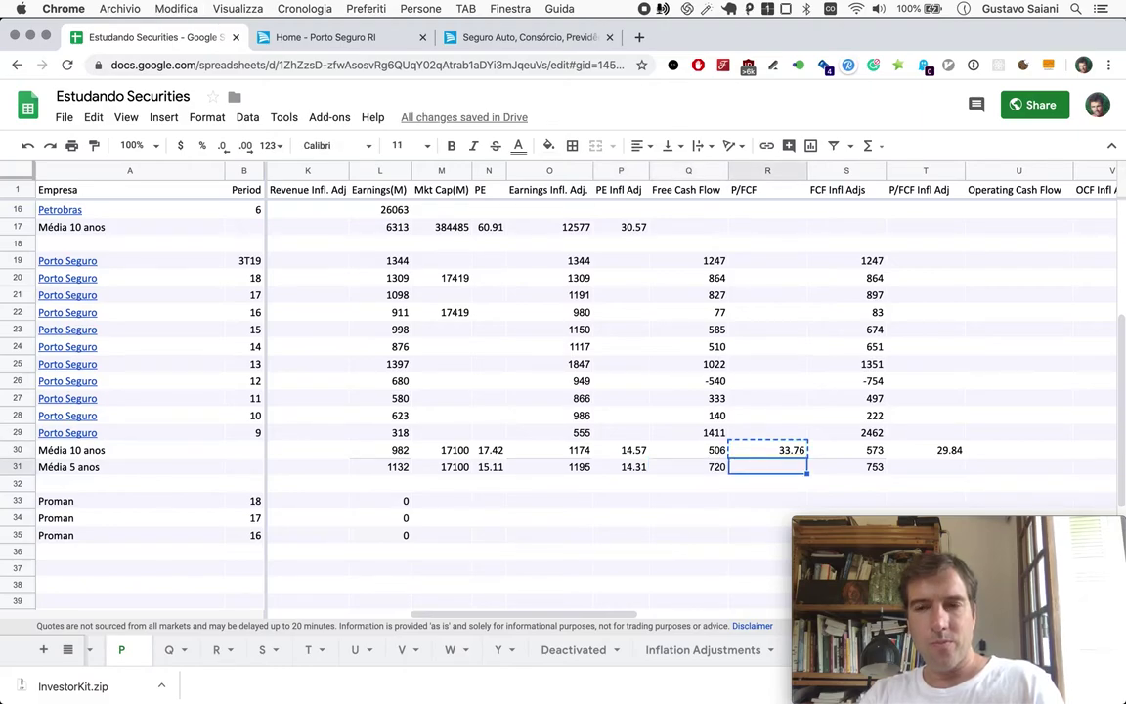
key("super+v")
Copy the P/FCF Infl Adj formula from T30 into T31 in the Média 5 anos row.
key("Right")
key("Right")
key("Up")
key("super+c")
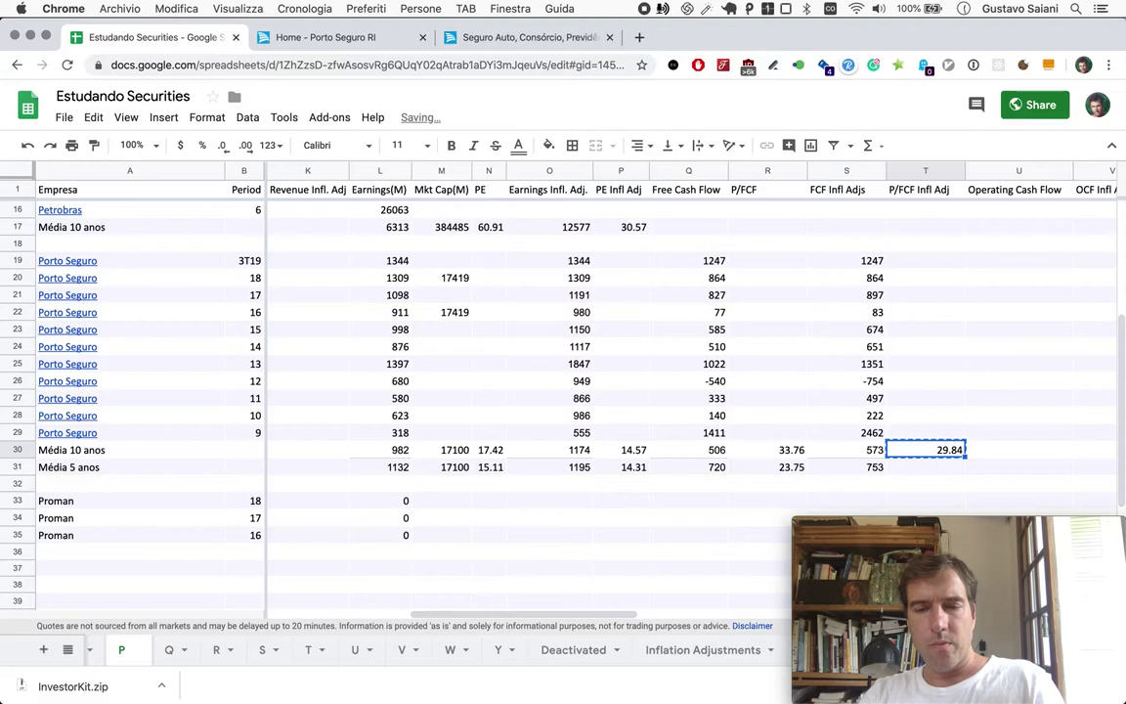
key("Down")
key("super+v")
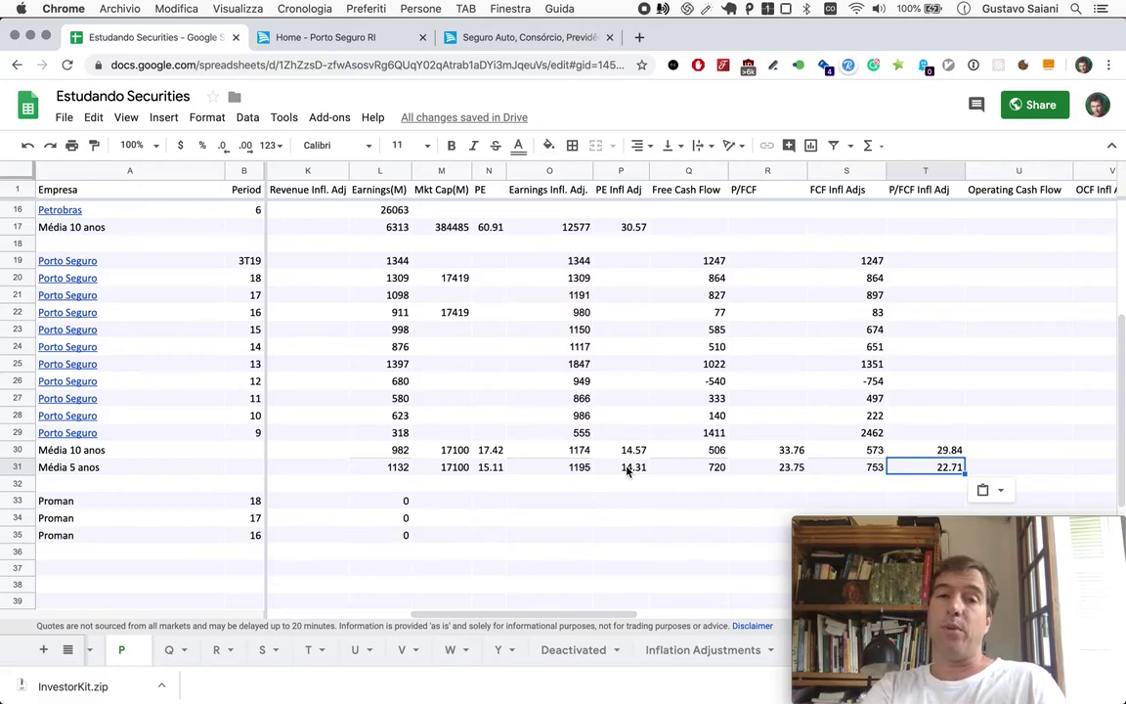
Search Google for "porto seguro market cap" in a new browser tab and open the Bloomberg PSSA3 quote page.
key("ctrl+t")
type("porto seug")
key("BackSpace")
key("BackSpace")
key("BackSpace")
type("e")
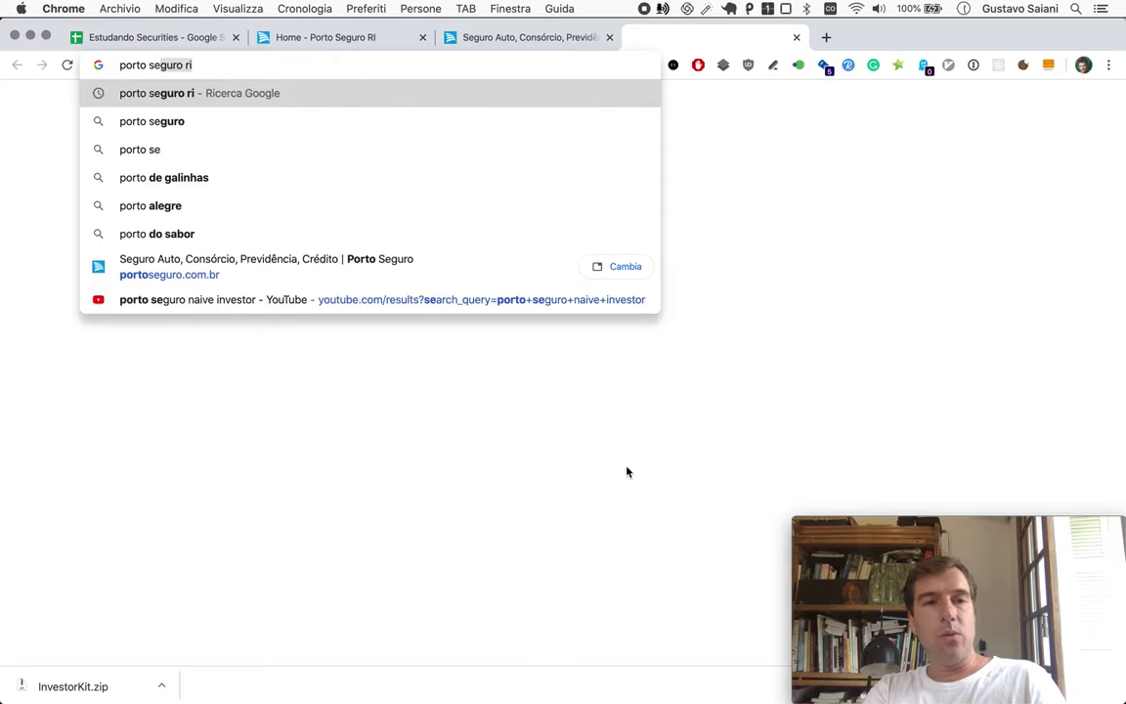
type("guro market ca")
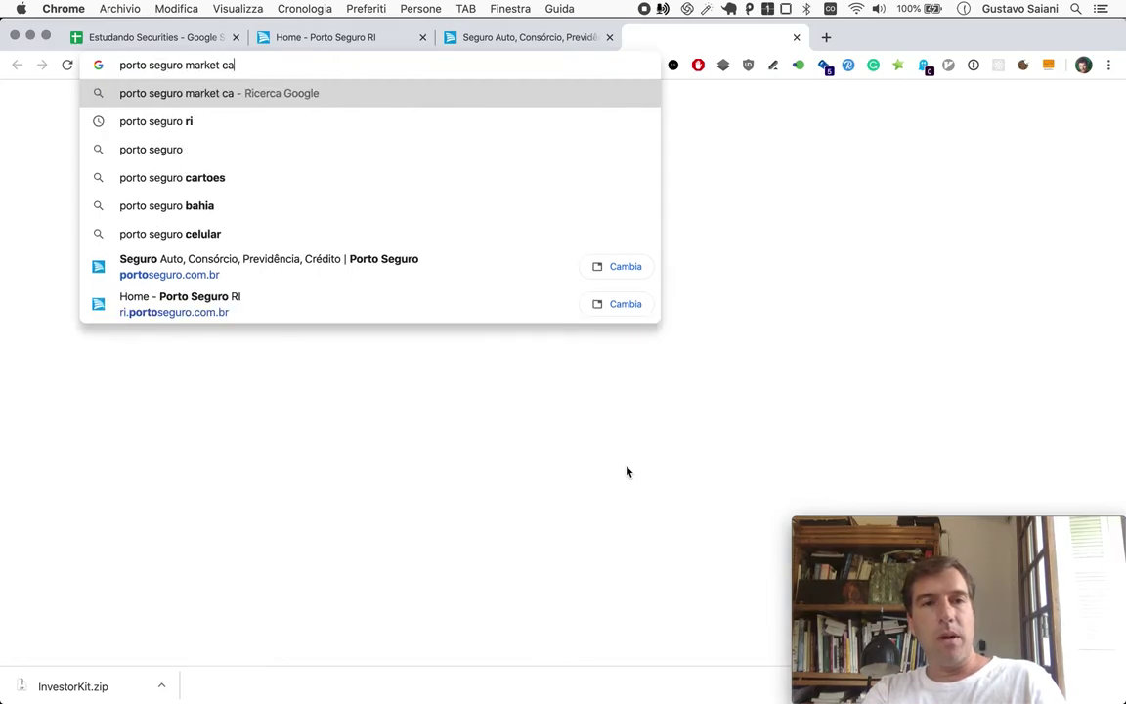
type("p")
key("Return")
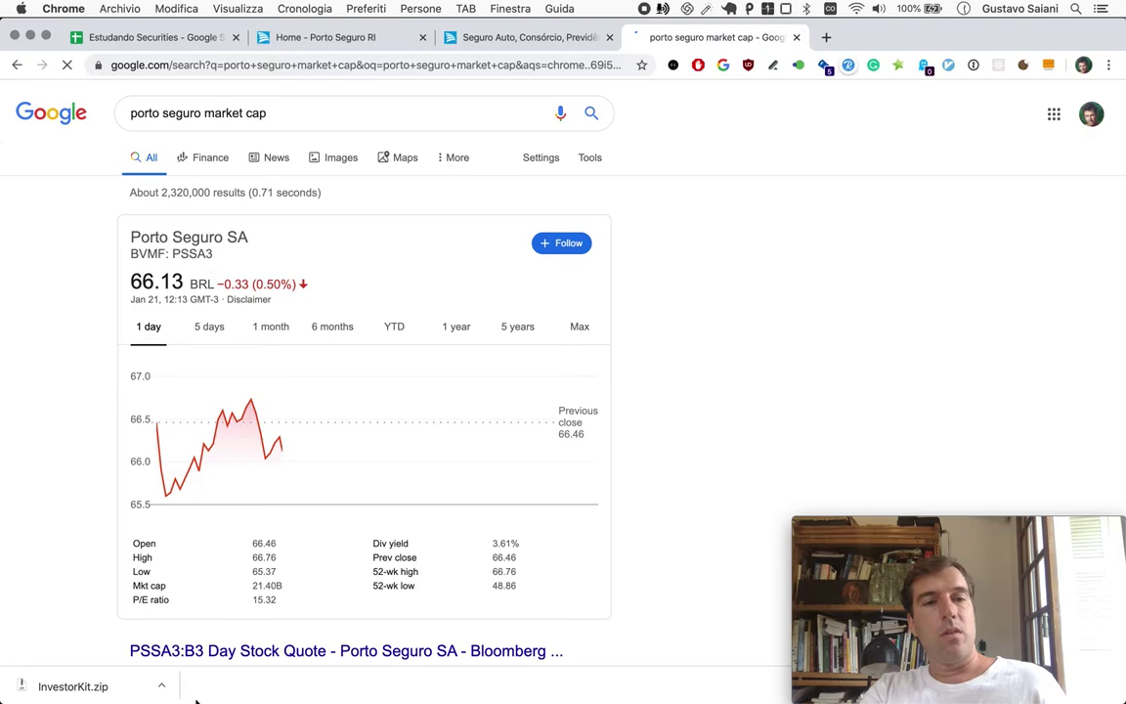
scroll(43, 567, "down", 3)
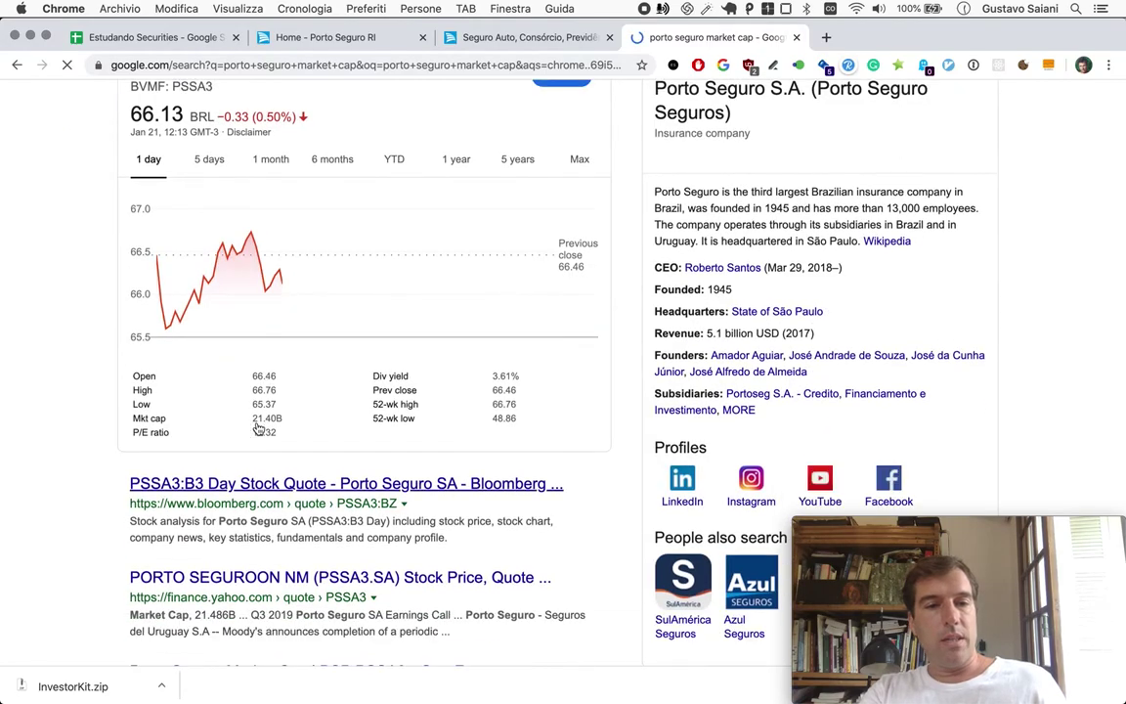
left_click(239, 485)
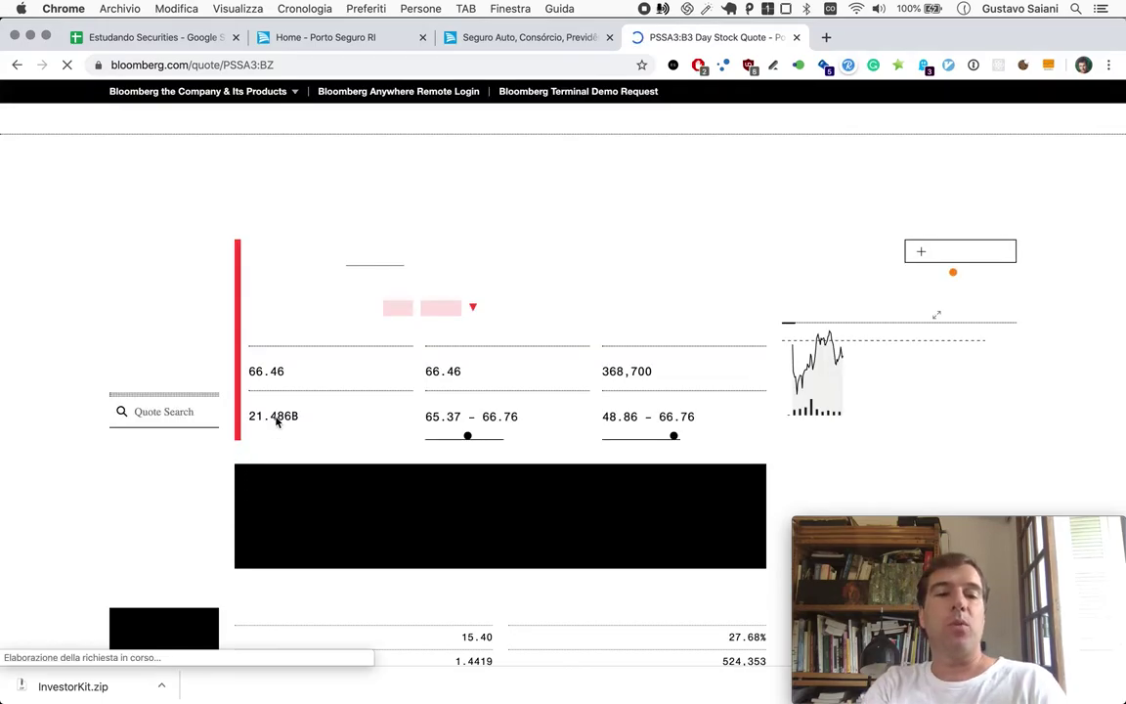
Return to the Estudando Securities spreadsheet and set Porto Seguro's Mkt Cap(M) in M30 to 21486.
left_click(156, 37)
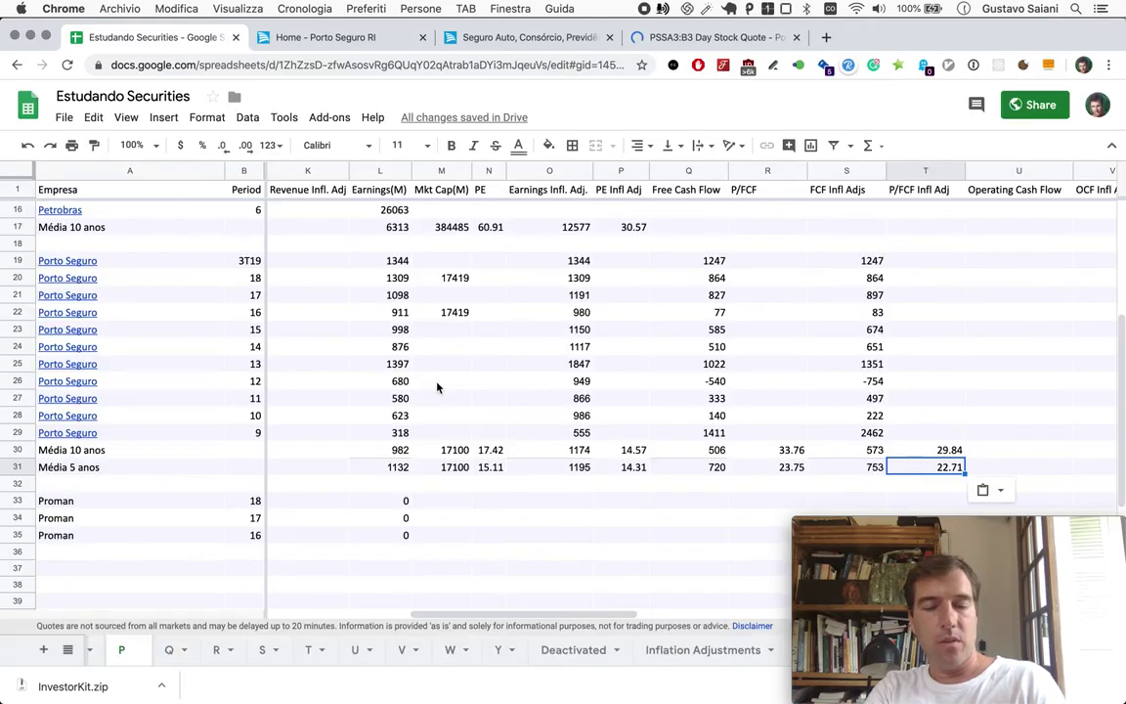
left_click(452, 450)
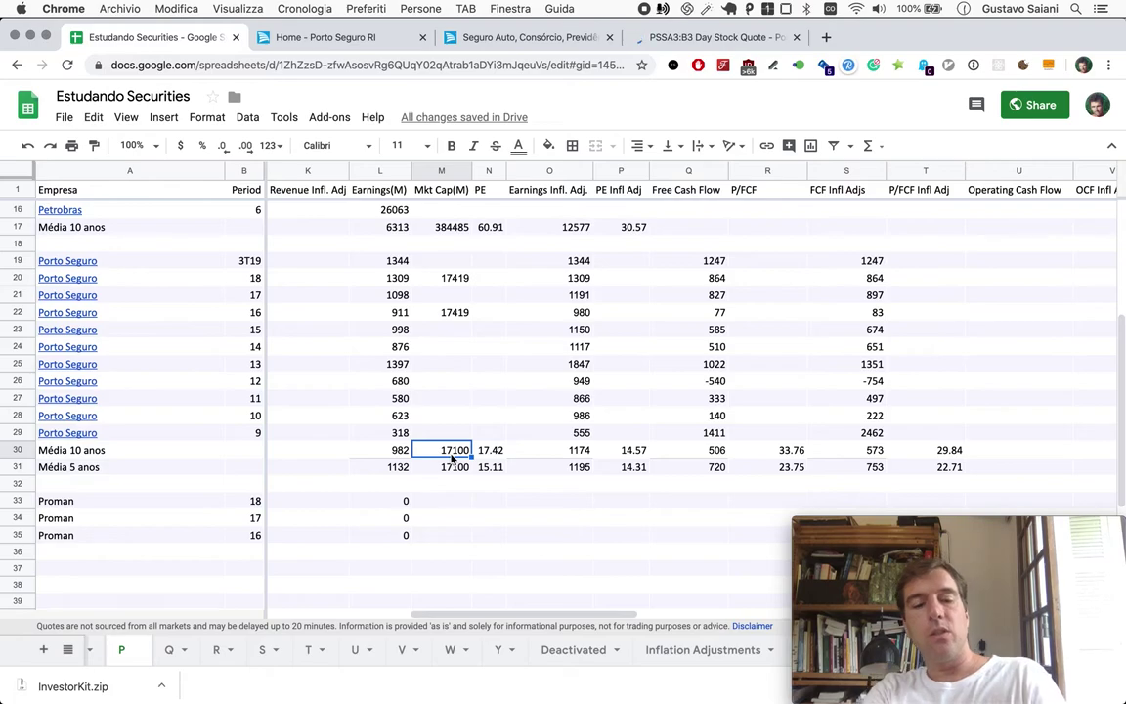
type("214")
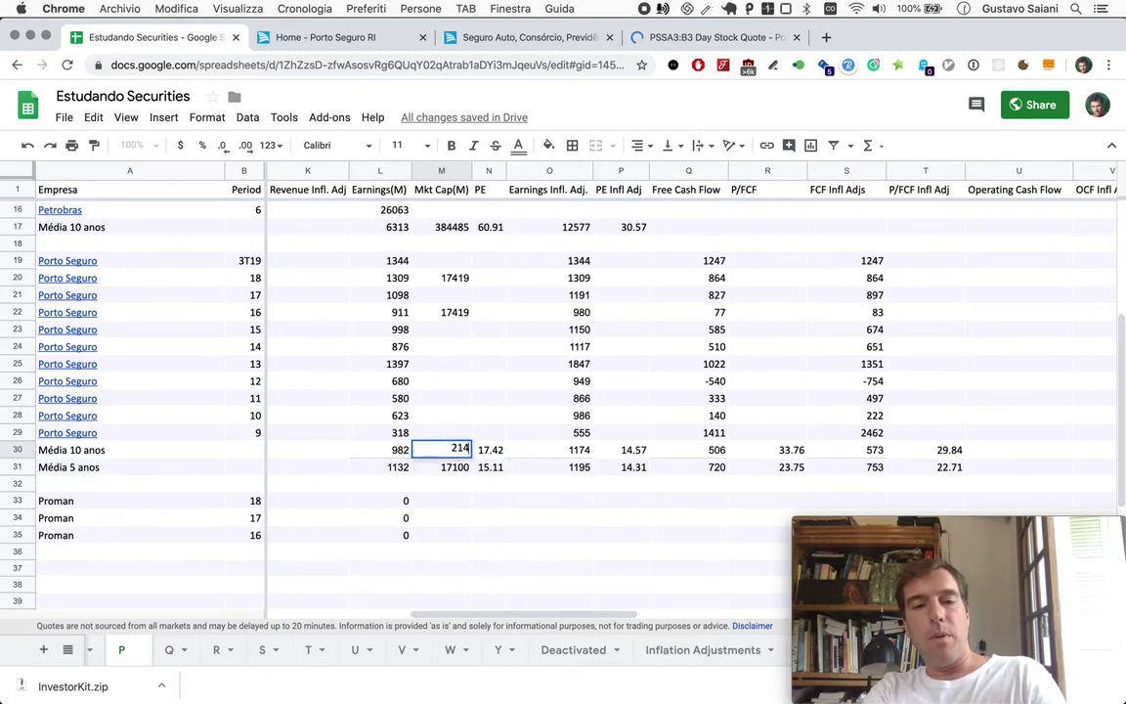
type("86")
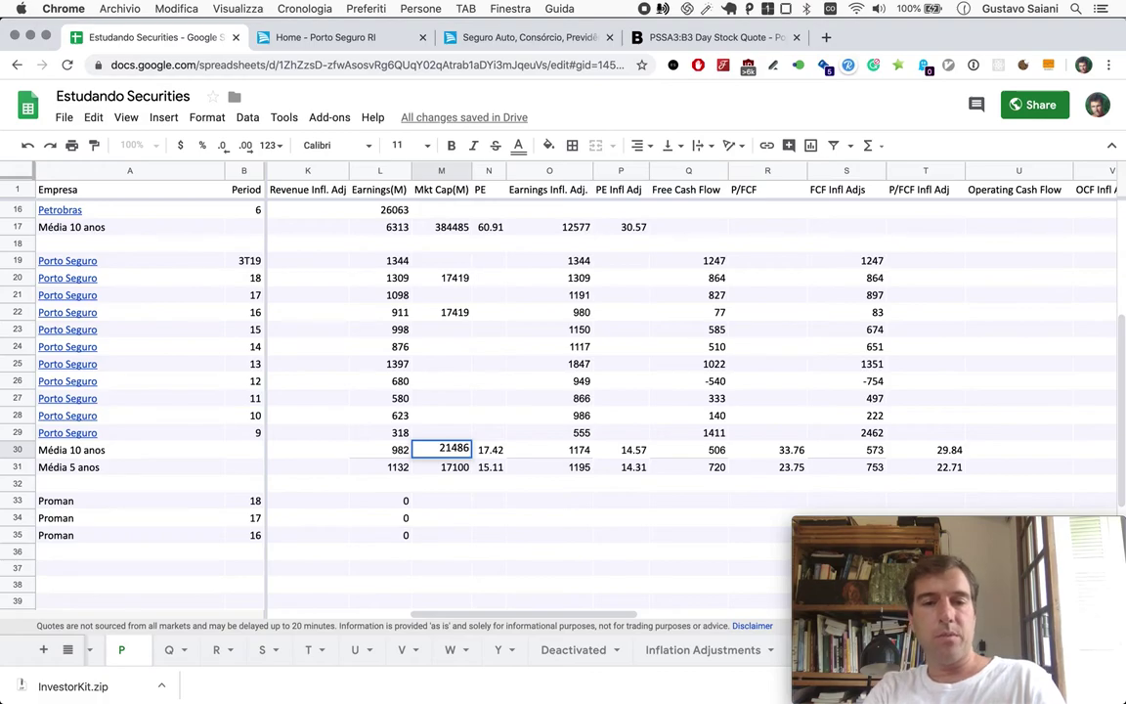
key("Return")
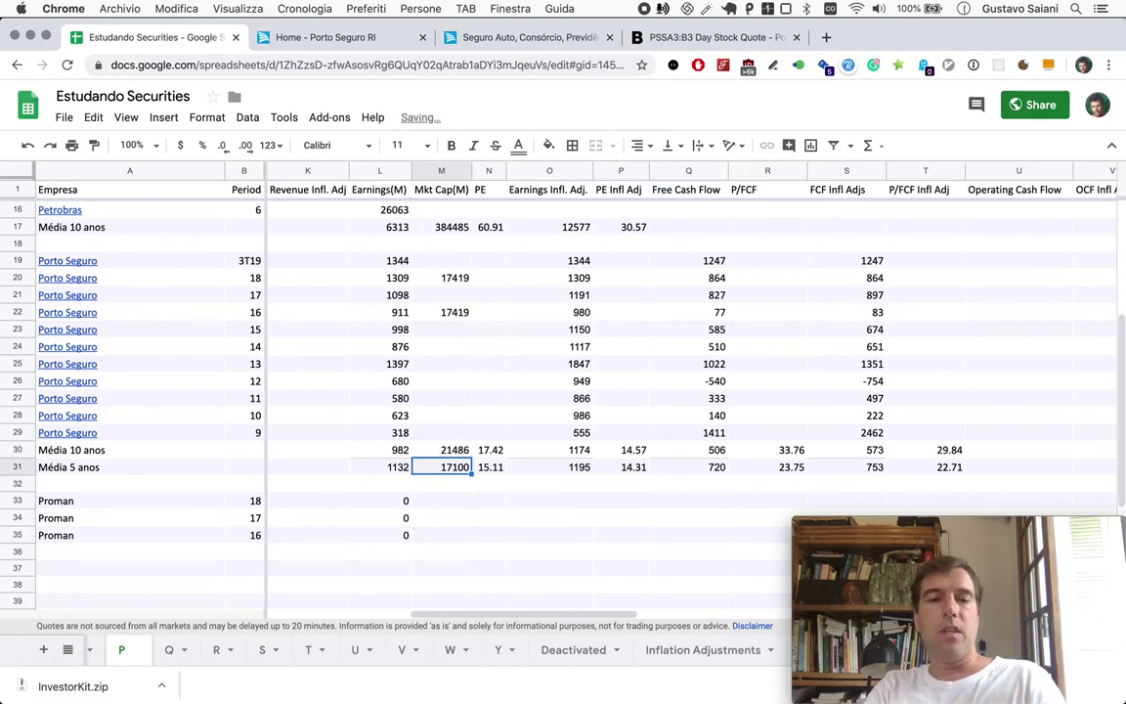
Review the Média 10 anos values in row 30 from Mkt Cap(M) across to P/FCF.
key("Up")
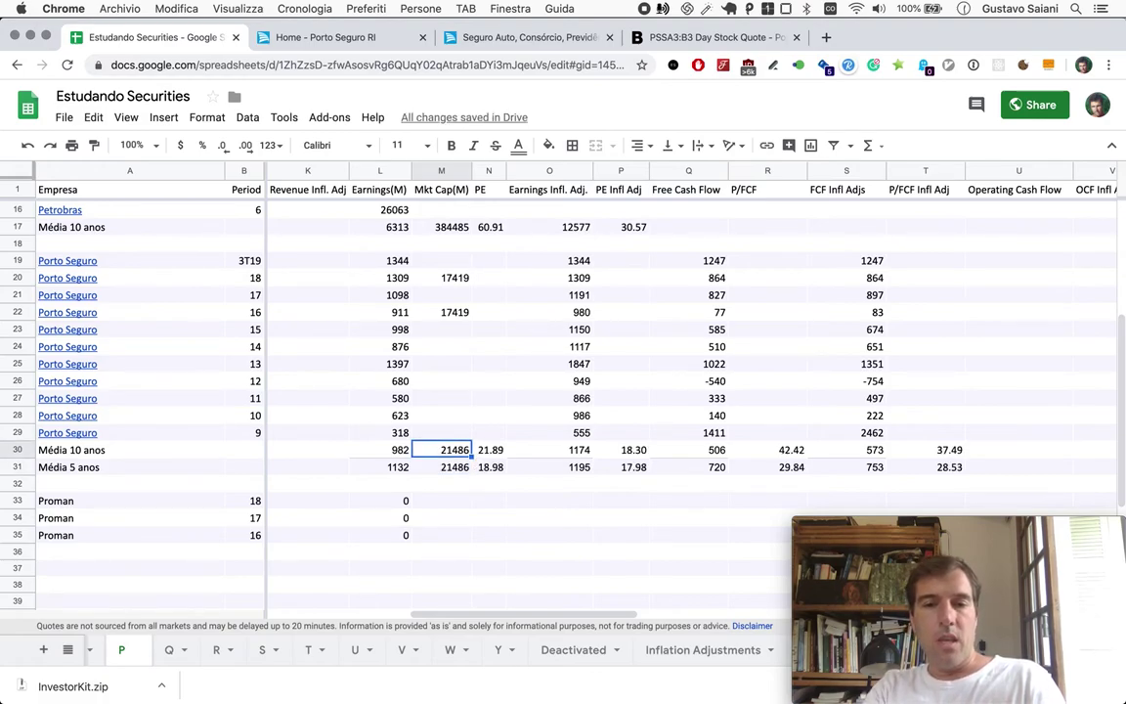
key("Right")
key("Right")
key("Right")
key("Right")
key("Right")
key("Right")
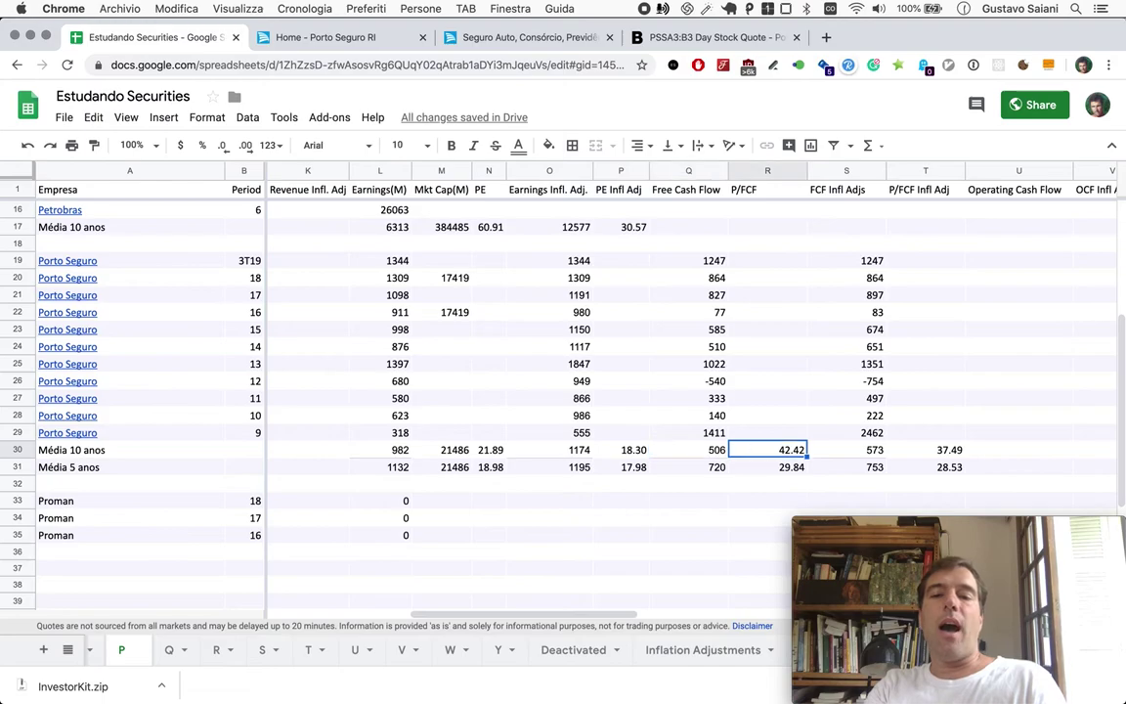